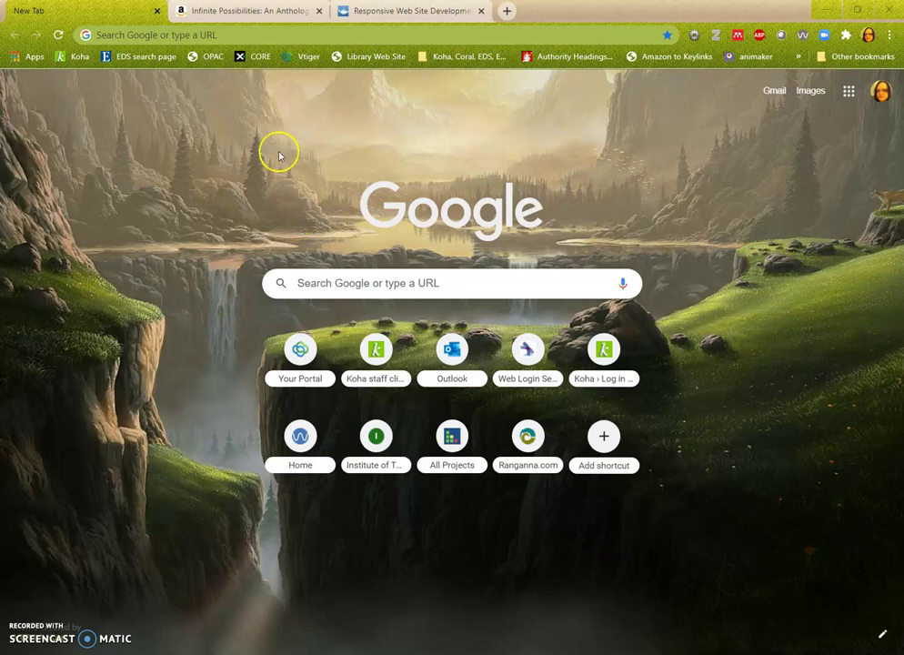
- Open the Library Web Site and go to the login page for online resources
{"action": "left_click", "coordinate": [375, 57]}
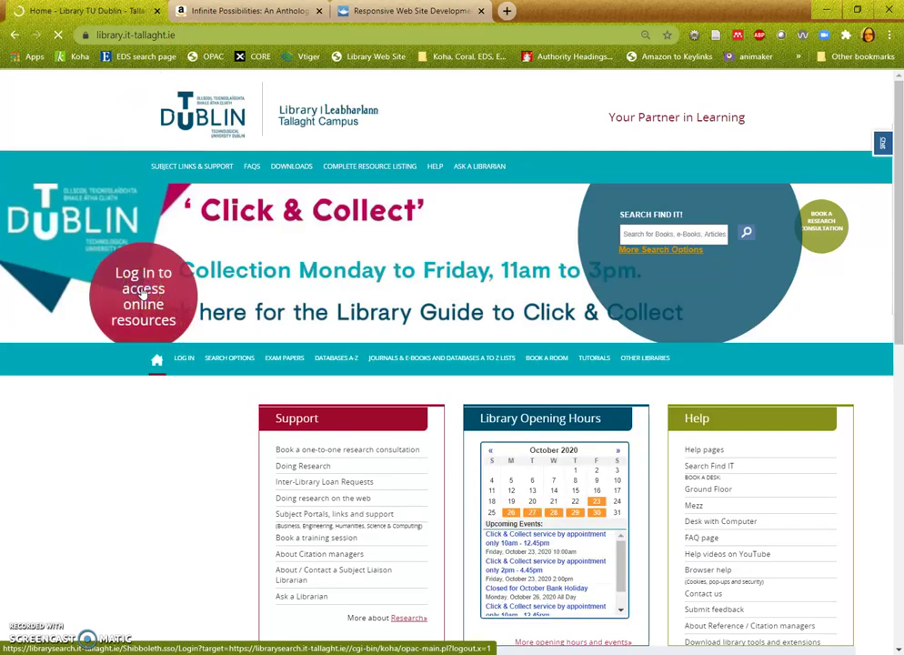
{"action": "left_click", "coordinate": [142, 292]}
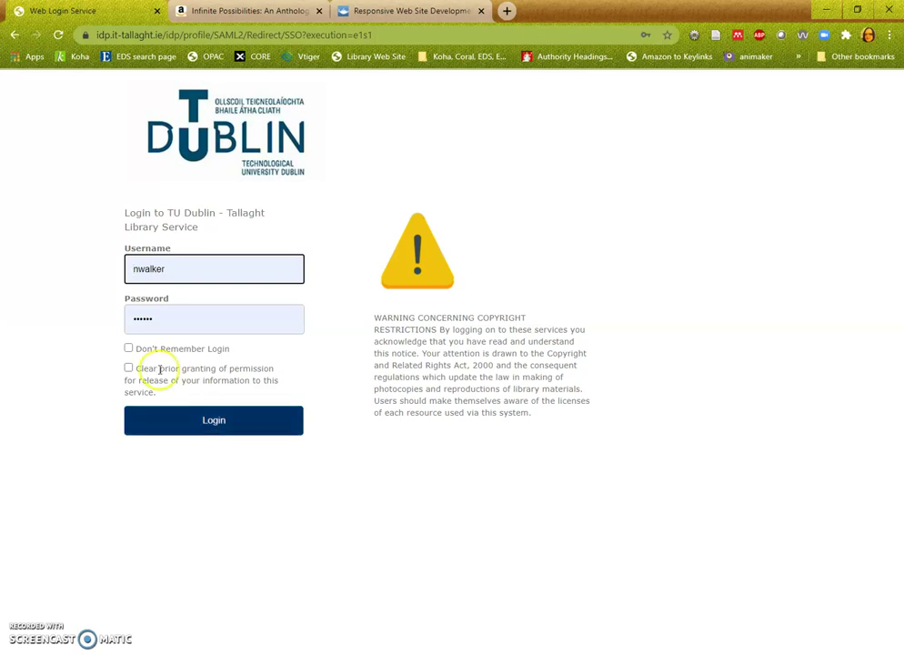
- Fill in the saved student username and password, and extend the username to the full student e-mail address
{"action": "double_click", "coordinate": [174, 271]}
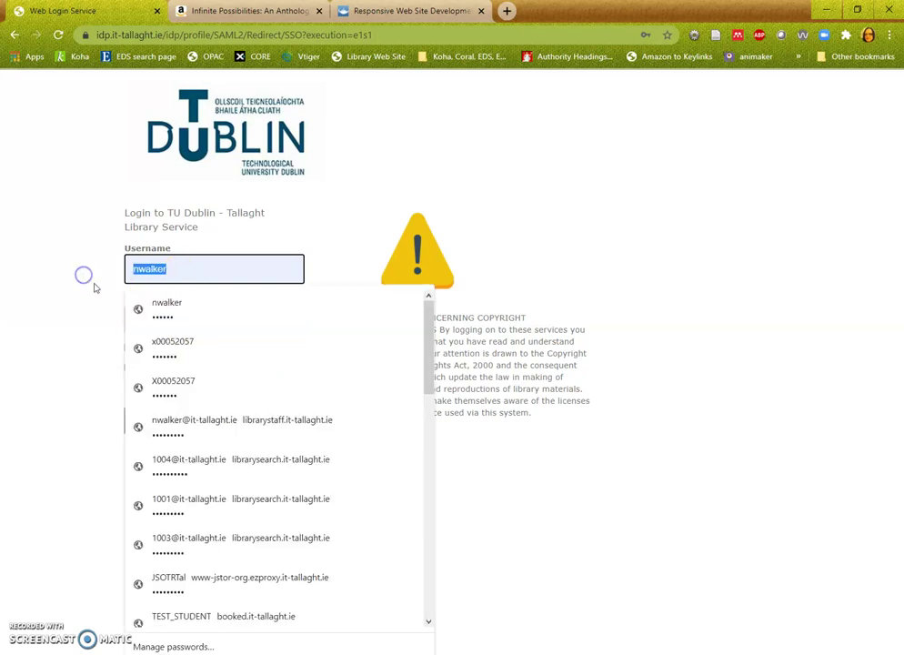
{"action": "left_click", "coordinate": [178, 346]}
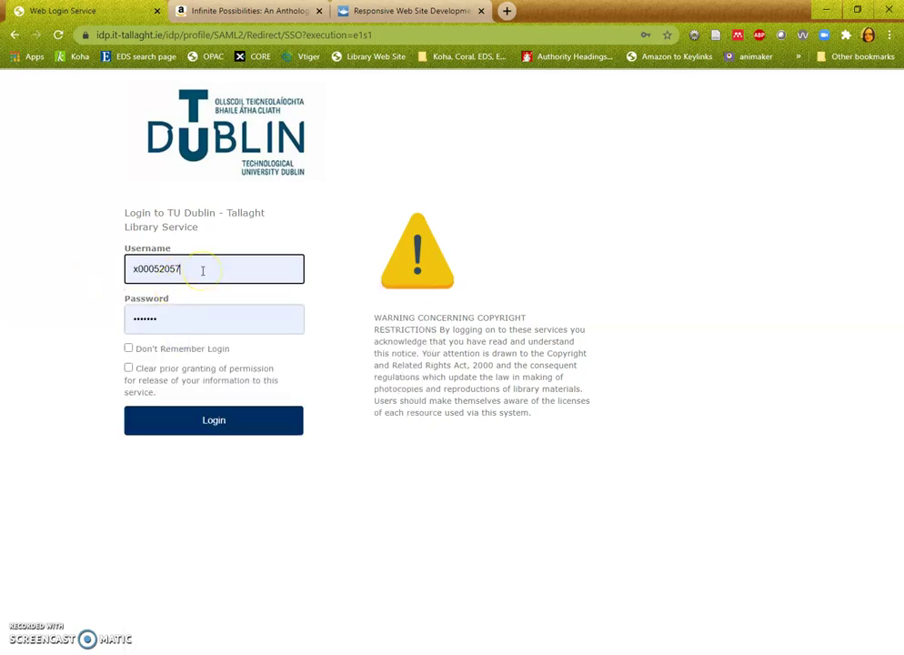
{"action": "type", "text": "@"}
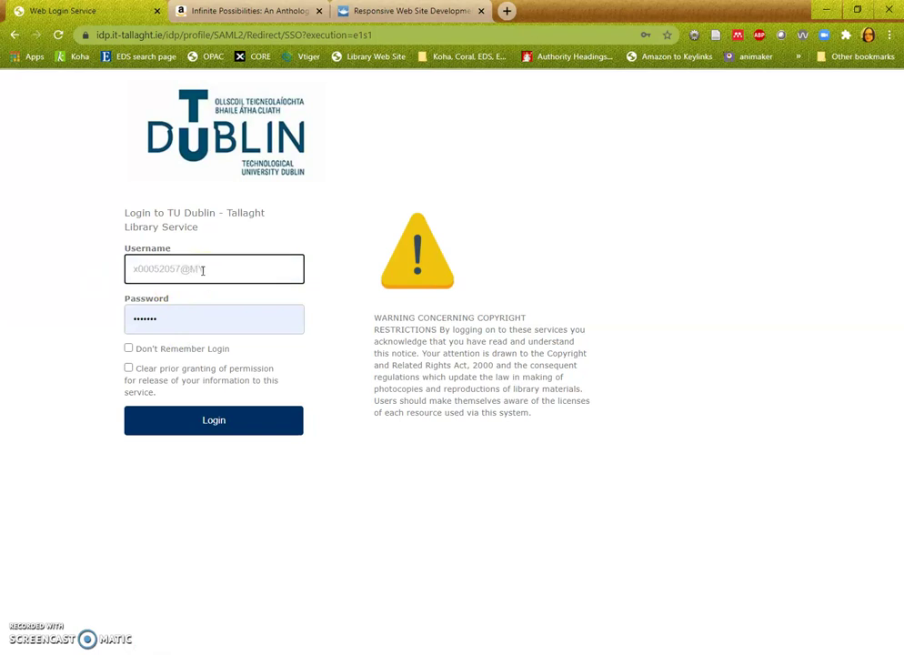
{"action": "type", "text": "MYTUDUBLIN.IE"}
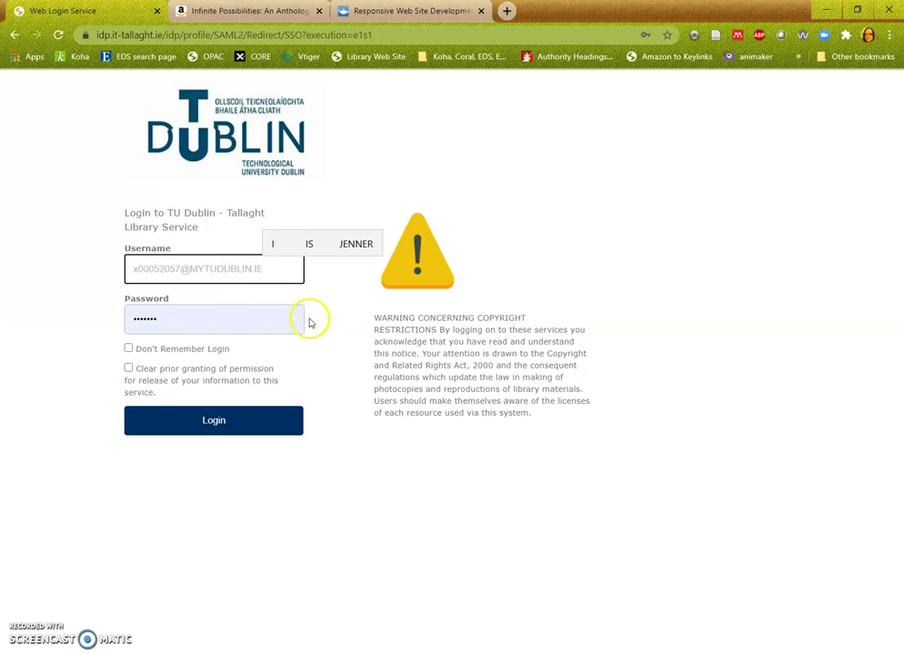
- Fill in the saved staff username and account password, and log in to the library service
{"action": "left_click", "coordinate": [208, 274]}
{"action": "left_click", "coordinate": [185, 317]}
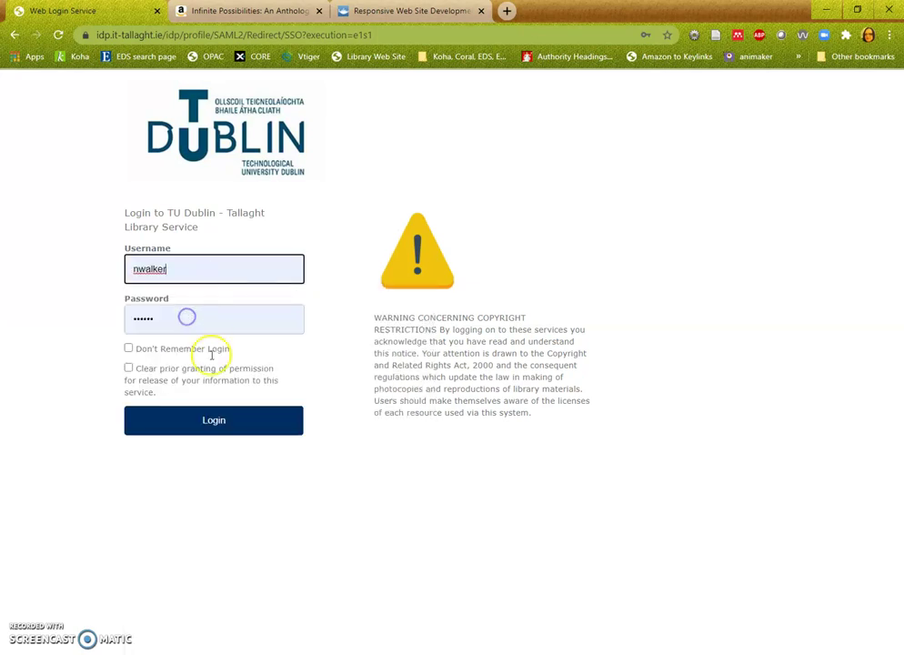
{"action": "left_click", "coordinate": [200, 424]}
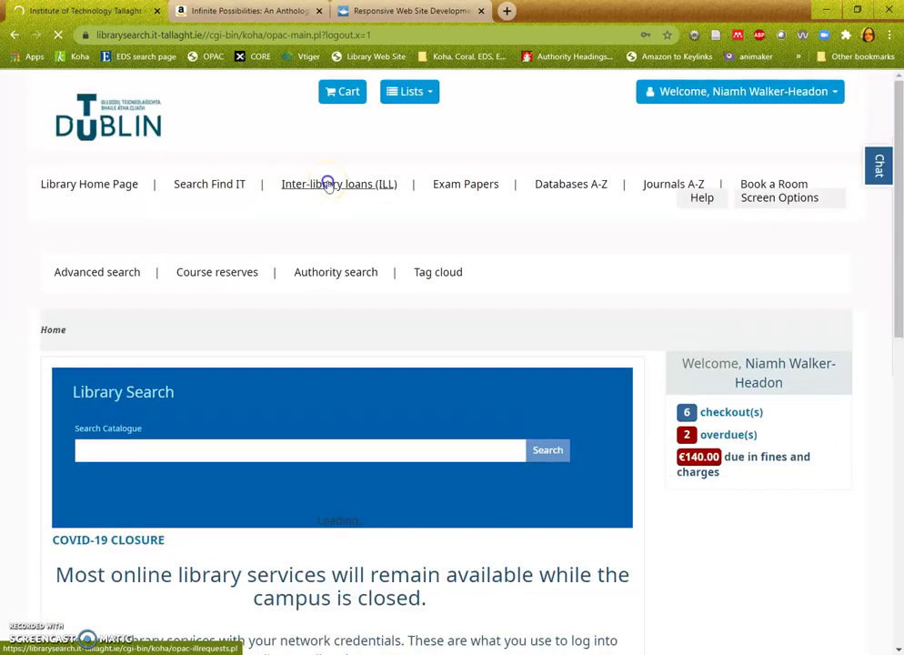
- Open the inter-library loans page and start creating a new request, declining the chat offer
{"action": "left_click", "coordinate": [329, 184]}
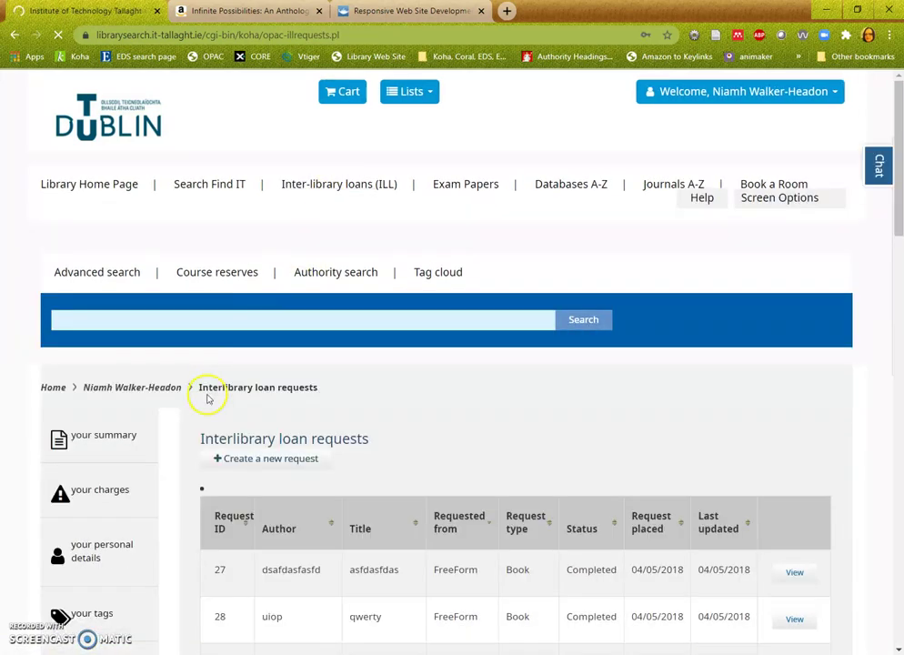
{"action": "scroll", "coordinate": [207, 398], "scroll_direction": "down", "scroll_amount": 2}
{"action": "left_click", "coordinate": [262, 326]}
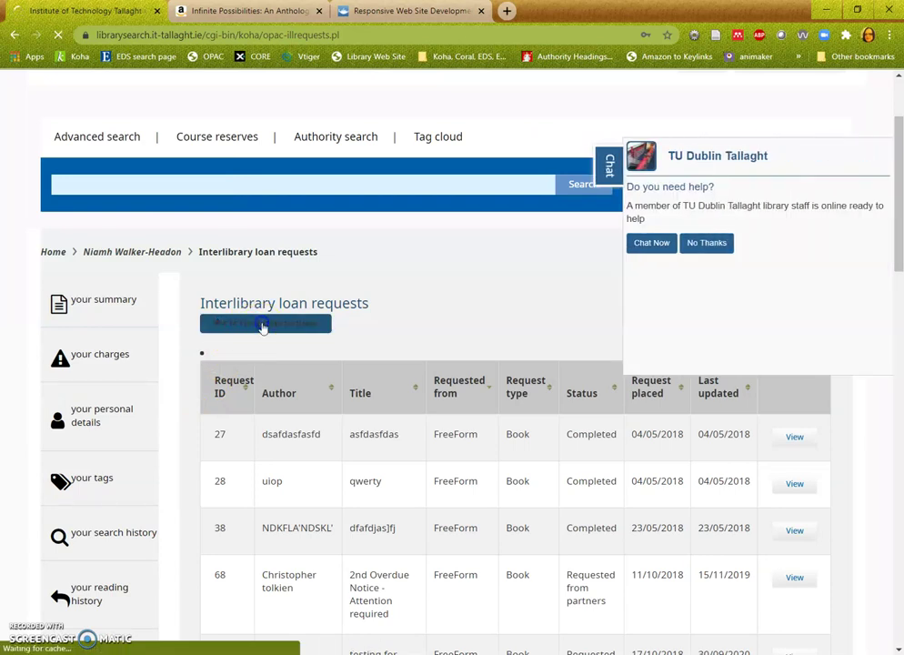
{"action": "left_click", "coordinate": [717, 245]}
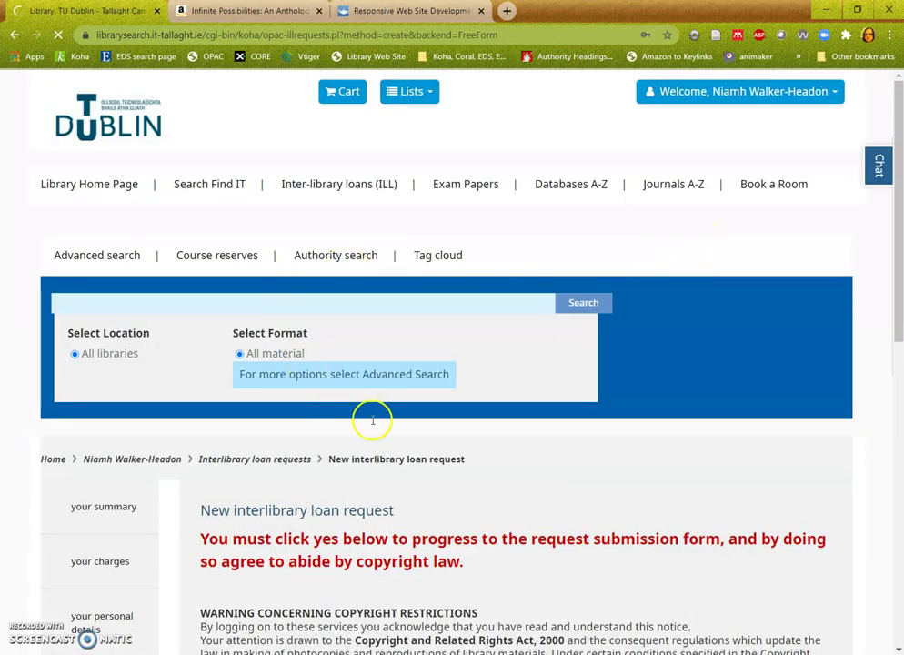
- Review the copyright declaration, decline the chat offer, and agree to the declaration
{"action": "scroll", "coordinate": [533, 395], "scroll_direction": "down", "scroll_amount": 4}
{"action": "scroll", "coordinate": [534, 397], "scroll_direction": "down", "scroll_amount": 3}
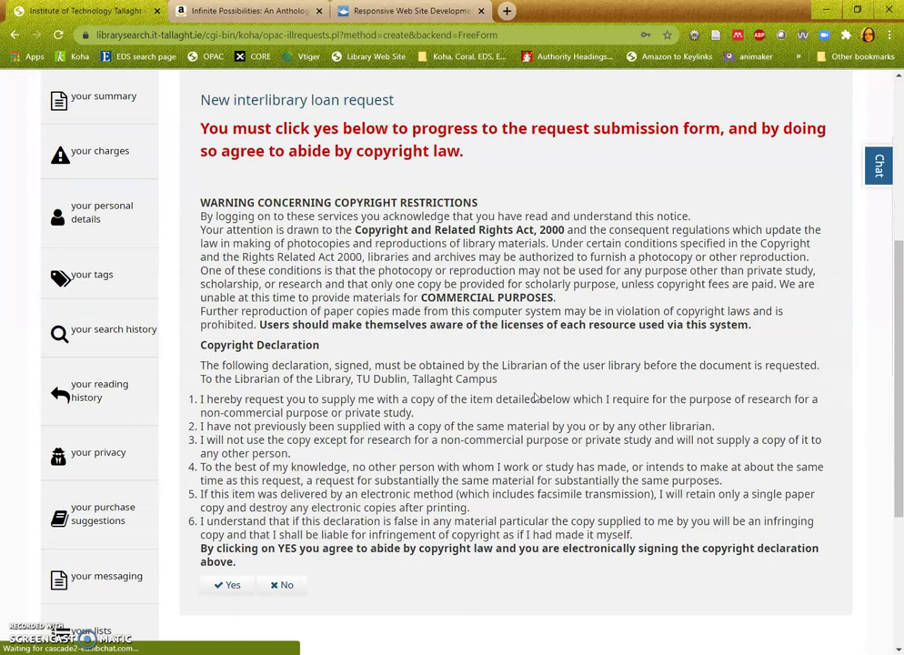
{"action": "scroll", "coordinate": [535, 393], "scroll_direction": "down", "scroll_amount": 3}
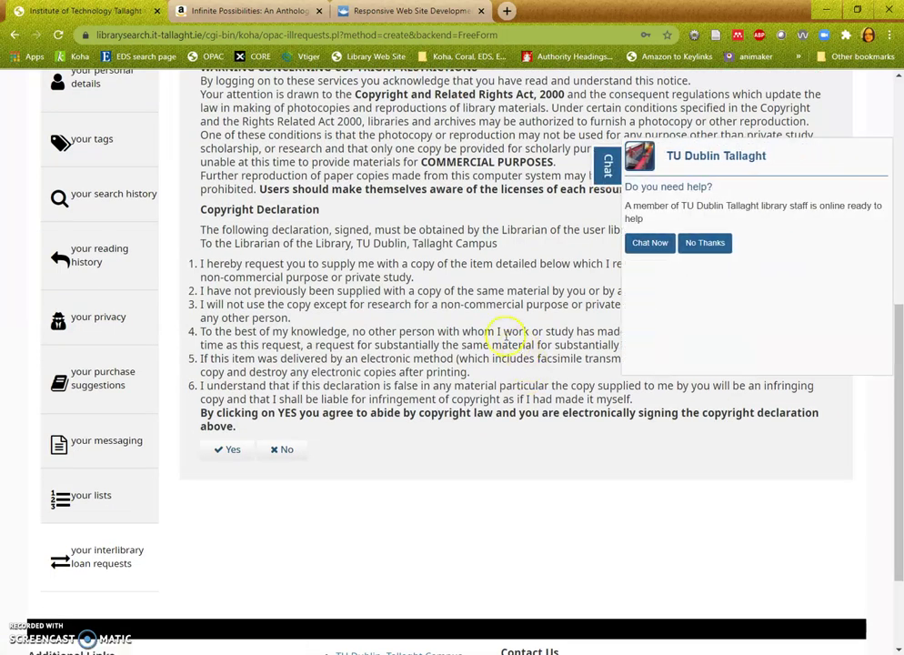
{"action": "left_click", "coordinate": [707, 244]}
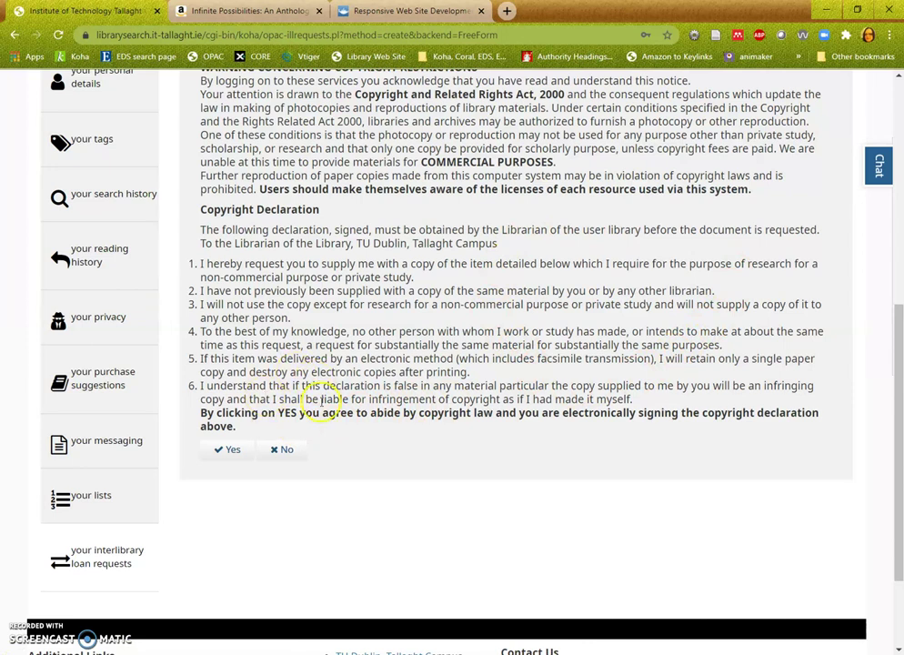
{"action": "scroll", "coordinate": [263, 234], "scroll_direction": "up", "scroll_amount": 1}
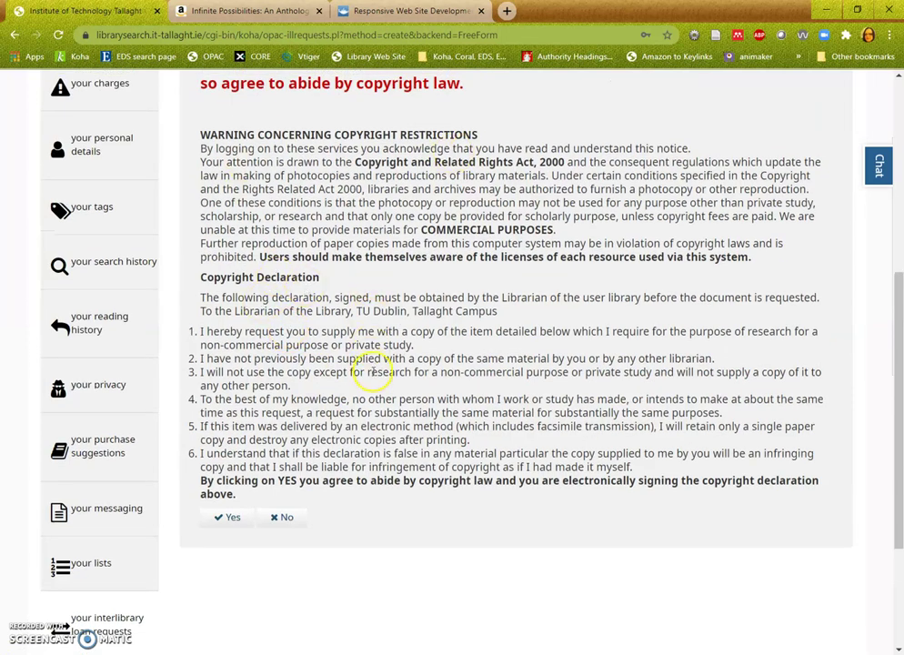
{"action": "left_click", "coordinate": [229, 518]}
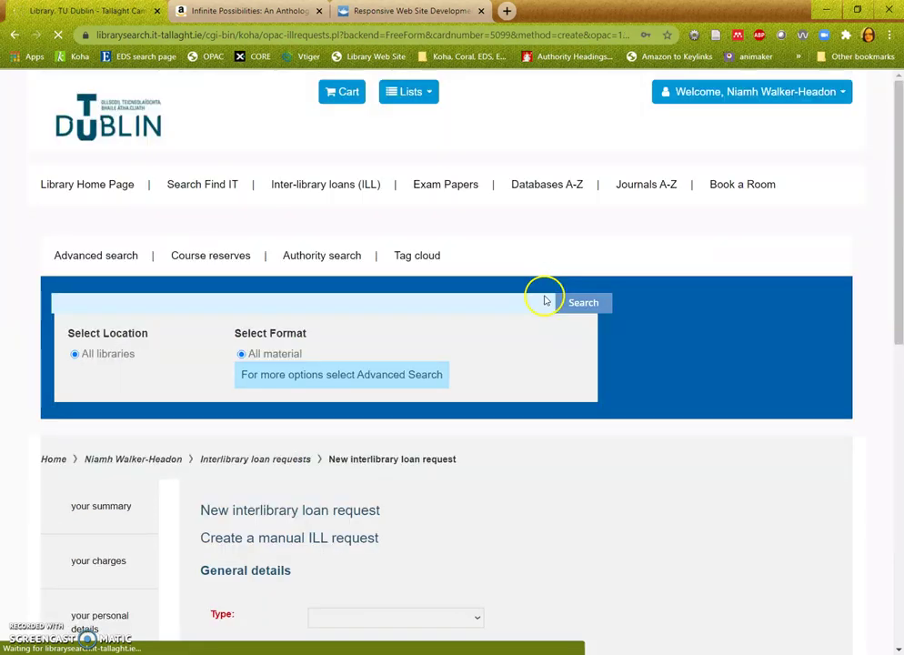
- Set the new interlibrary loan request's type to Book
{"action": "scroll", "coordinate": [519, 308], "scroll_direction": "down", "scroll_amount": 2}
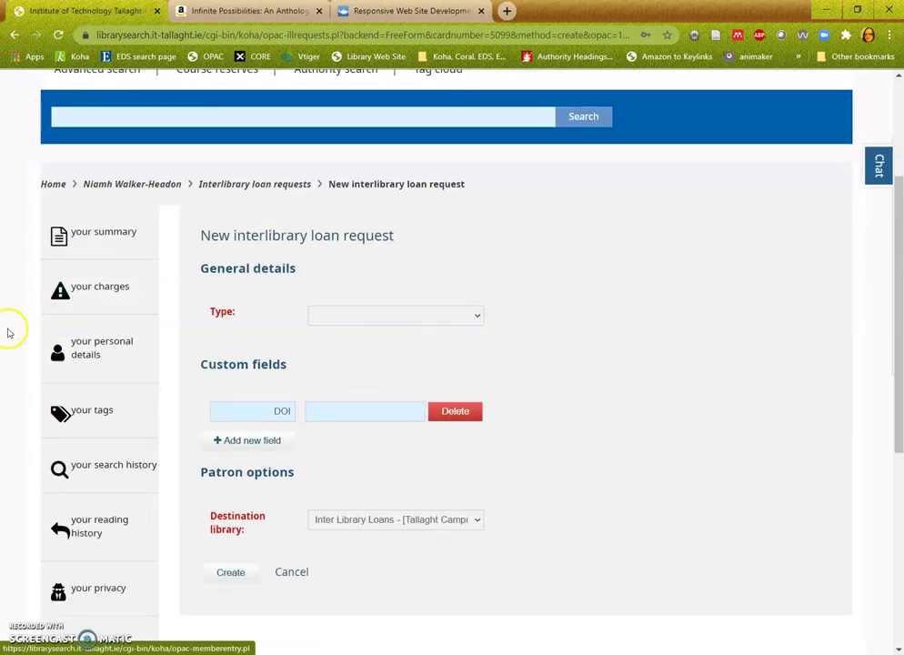
{"action": "left_click", "coordinate": [430, 316]}
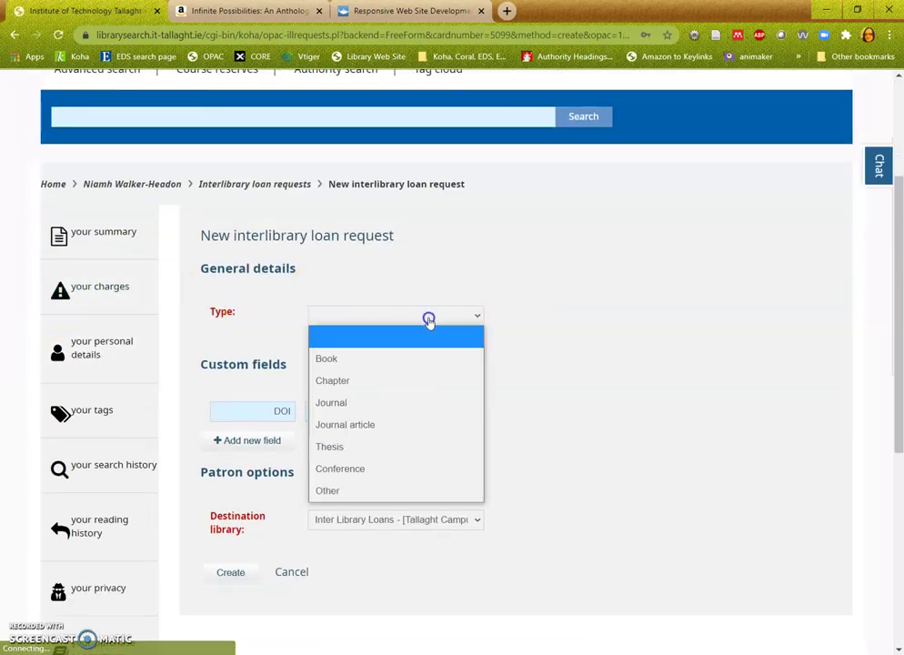
{"action": "left_click", "coordinate": [359, 357]}
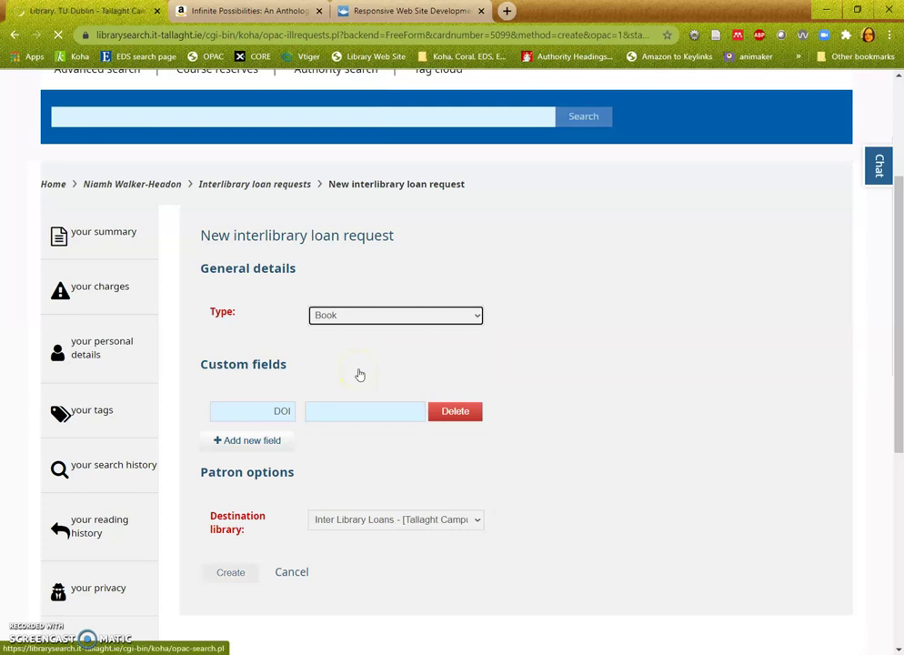
{"action": "scroll", "coordinate": [372, 410], "scroll_direction": "down", "scroll_amount": 4}
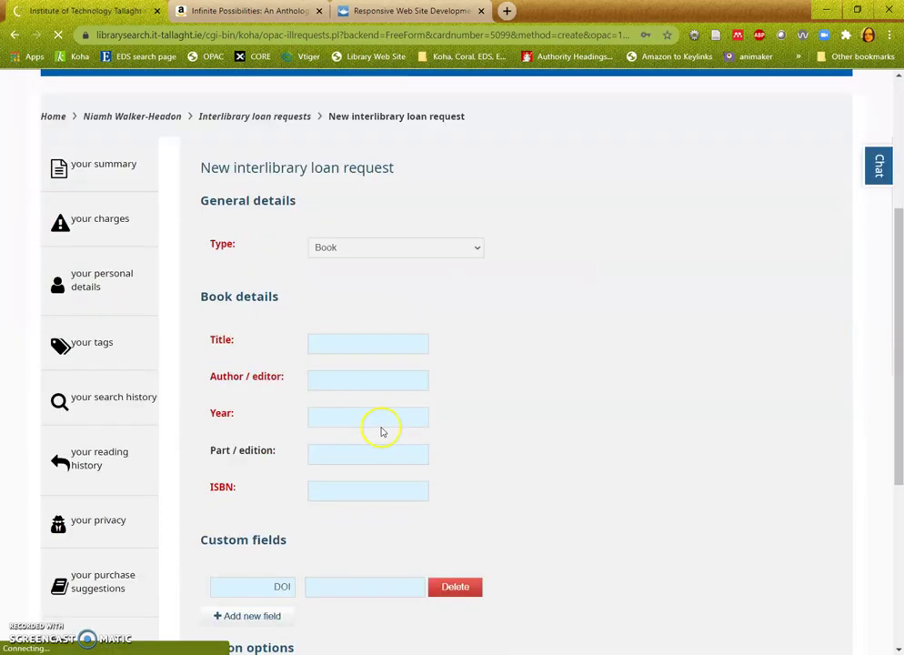
- Copy "Infinite Possibilities: An Anthology:" from the book's Amazon page and paste it as plain text into the request's Title
{"action": "left_click", "coordinate": [258, 13]}
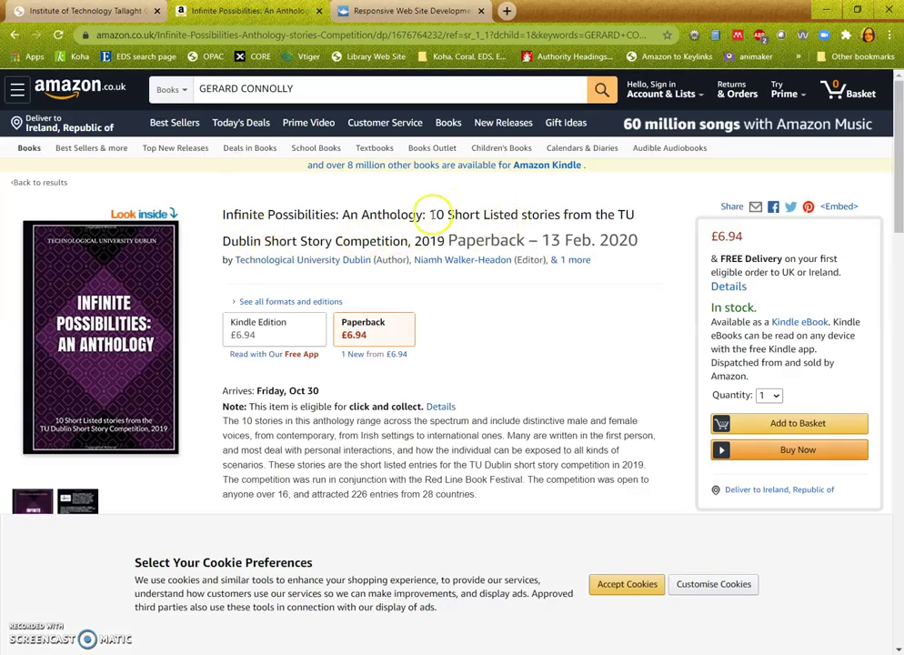
{"action": "left_click_drag", "start_coordinate": [426, 215], "coordinate": [187, 225]}
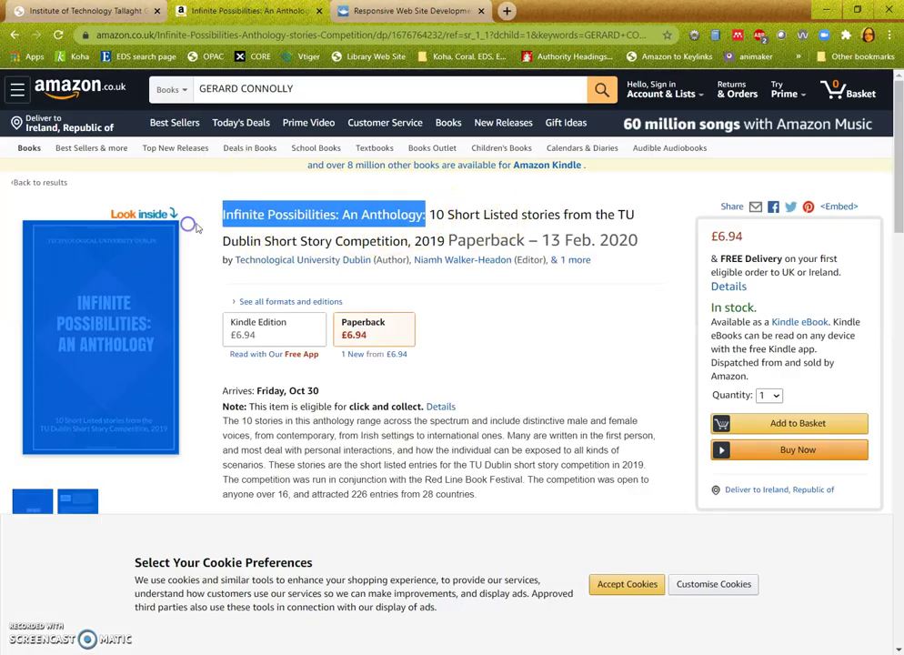
{"action": "right_click", "coordinate": [272, 222]}
{"action": "left_click", "coordinate": [273, 234]}
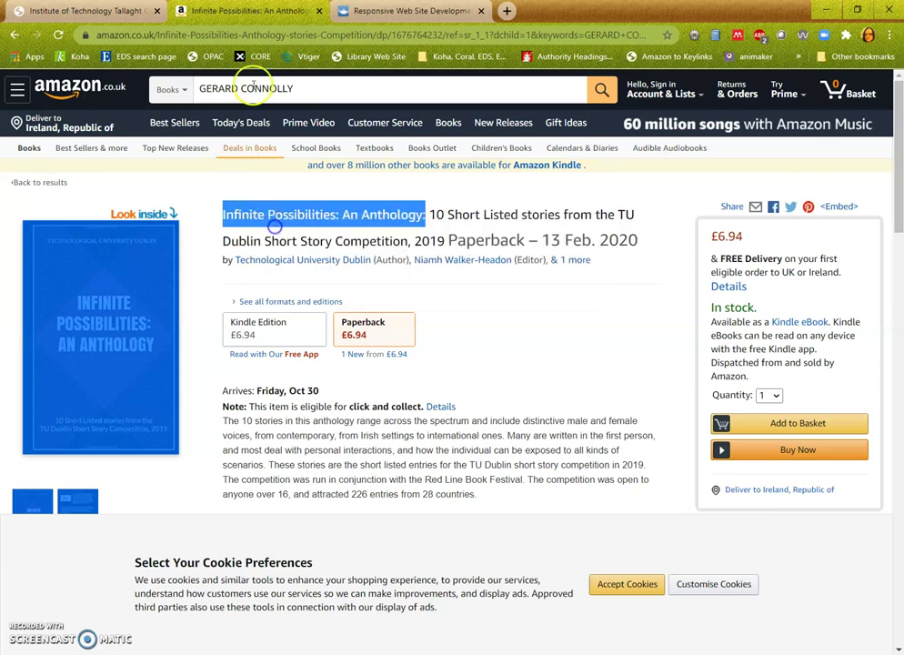
{"action": "left_click", "coordinate": [64, 13]}
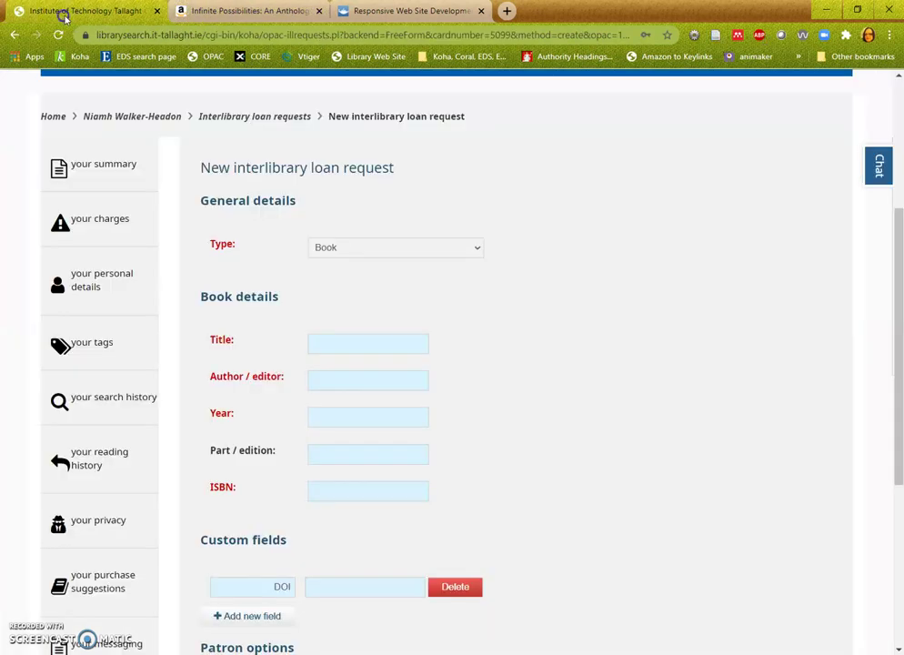
{"action": "right_click", "coordinate": [362, 351]}
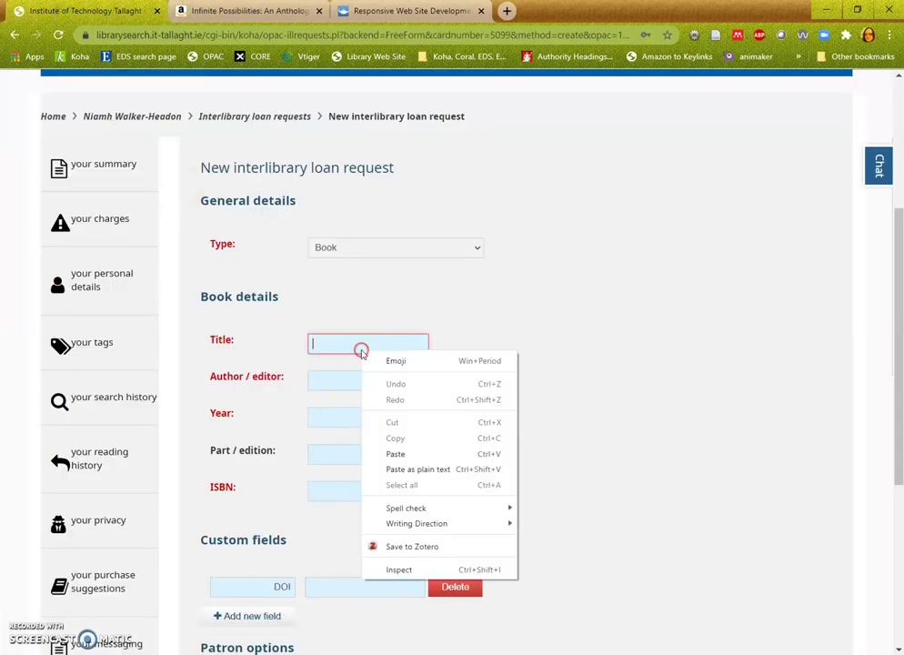
{"action": "left_click", "coordinate": [401, 469]}
- Return to the book's Amazon page and examine its product details for author and publication information
{"action": "left_click", "coordinate": [247, 12]}
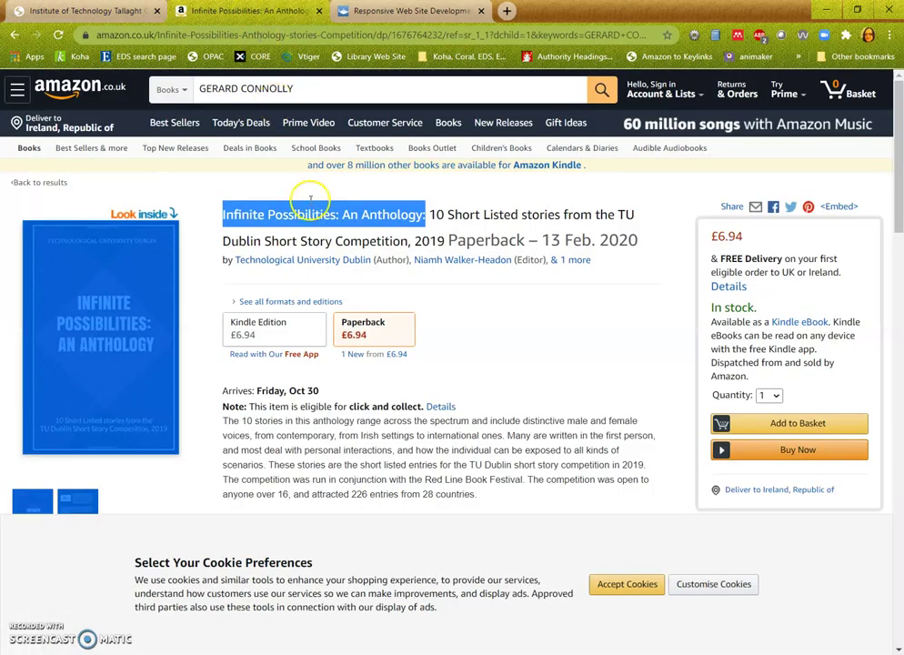
{"action": "left_click", "coordinate": [512, 303]}
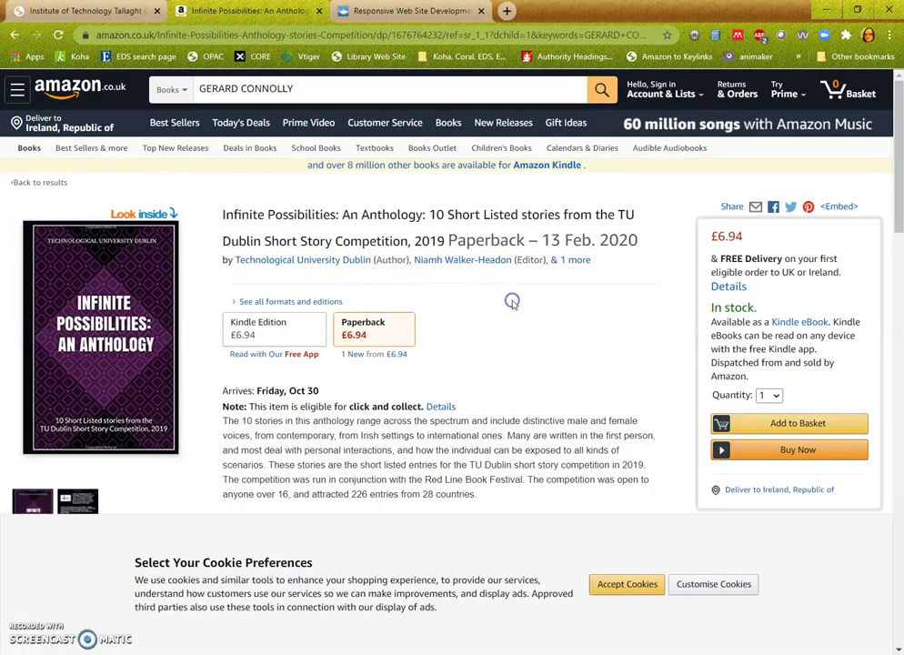
{"action": "scroll", "coordinate": [507, 310], "scroll_direction": "down", "scroll_amount": 3}
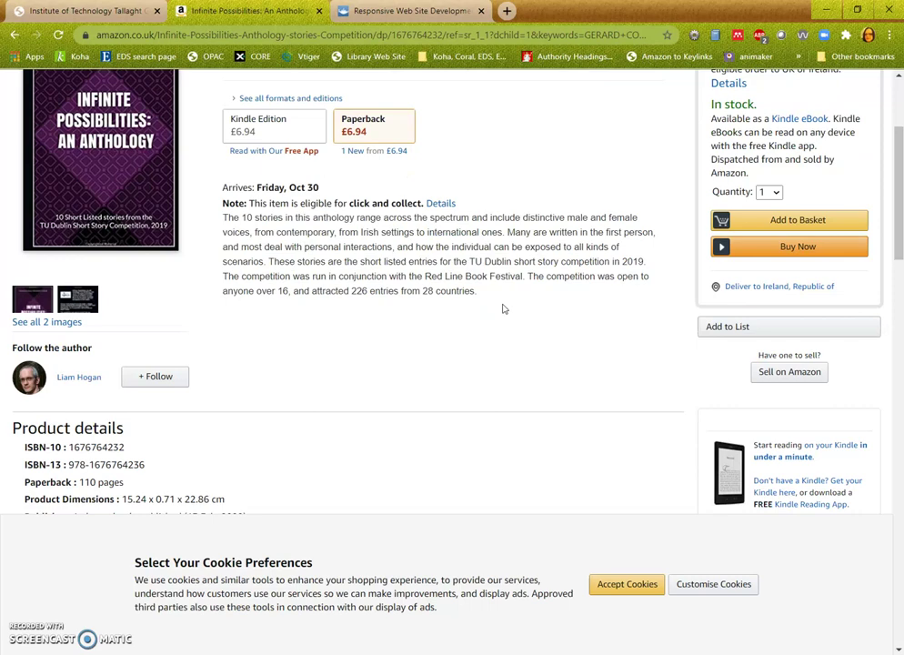
{"action": "scroll", "coordinate": [501, 307], "scroll_direction": "down", "scroll_amount": 4}
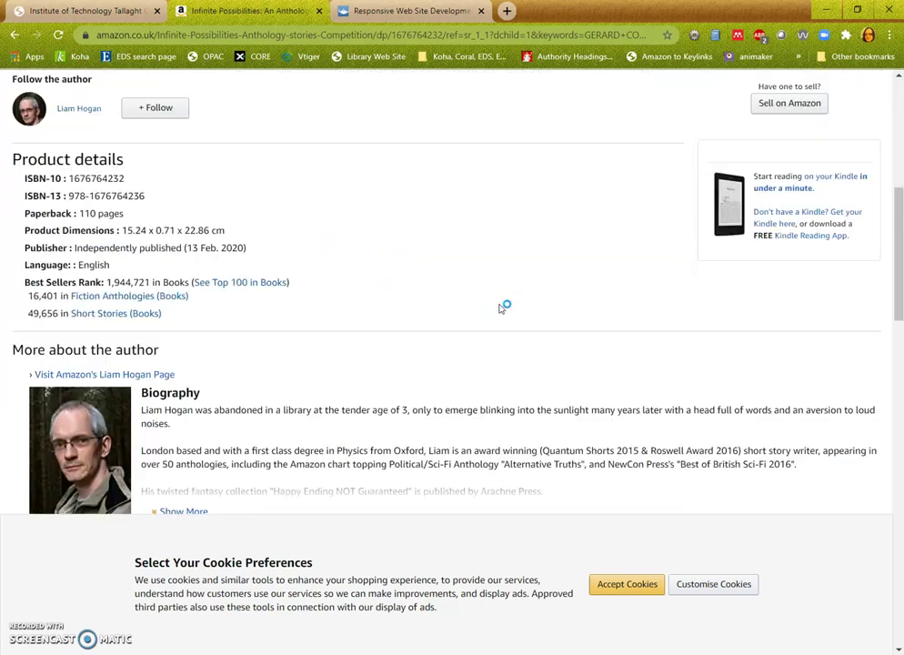
{"action": "scroll", "coordinate": [501, 308], "scroll_direction": "down", "scroll_amount": 4}
{"action": "scroll", "coordinate": [498, 308], "scroll_direction": "down", "scroll_amount": 10}
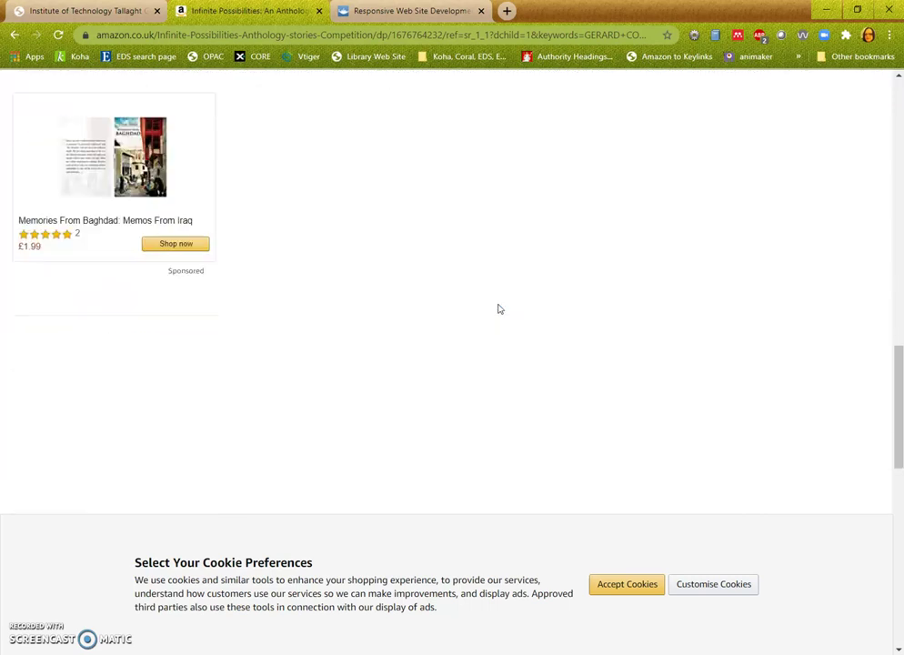
{"action": "scroll", "coordinate": [498, 309], "scroll_direction": "up", "scroll_amount": 12}
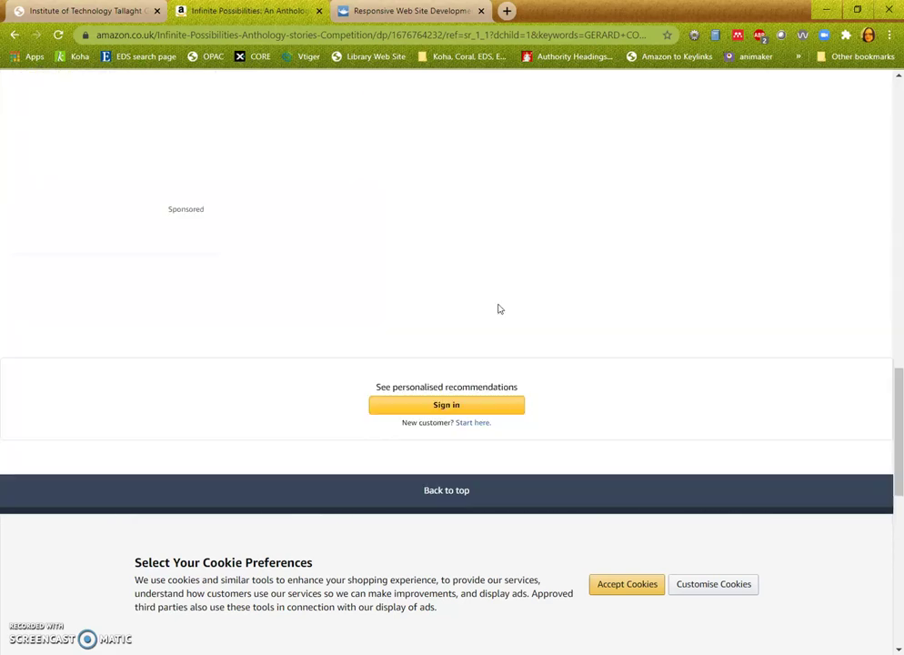
{"action": "scroll", "coordinate": [498, 310], "scroll_direction": "up", "scroll_amount": 6}
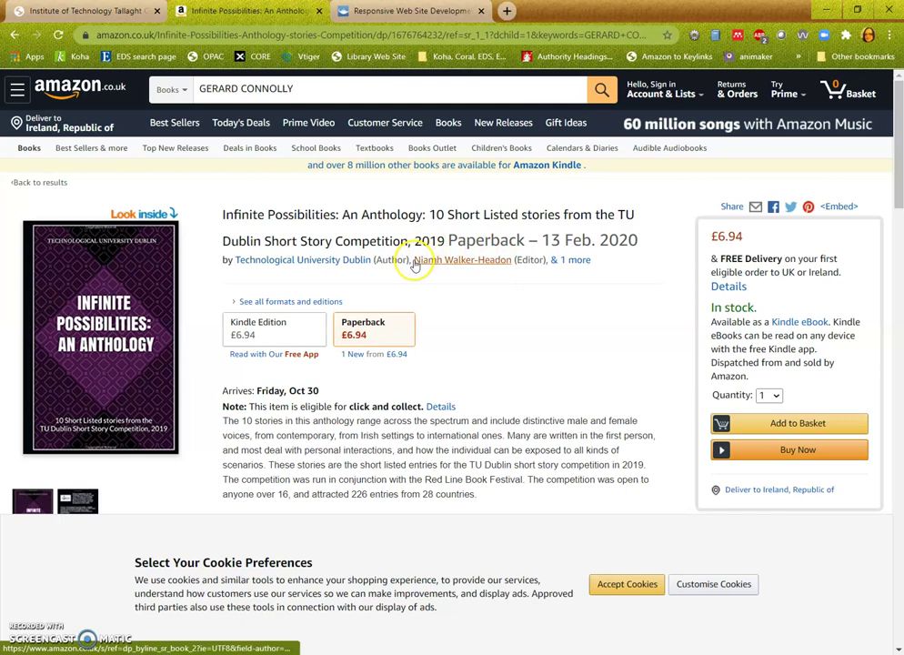
- Copy the editor's name from the byline under the book's title on Amazon
{"action": "left_click", "coordinate": [423, 263]}
{"action": "left_click_drag", "start_coordinate": [423, 262], "coordinate": [500, 263]}
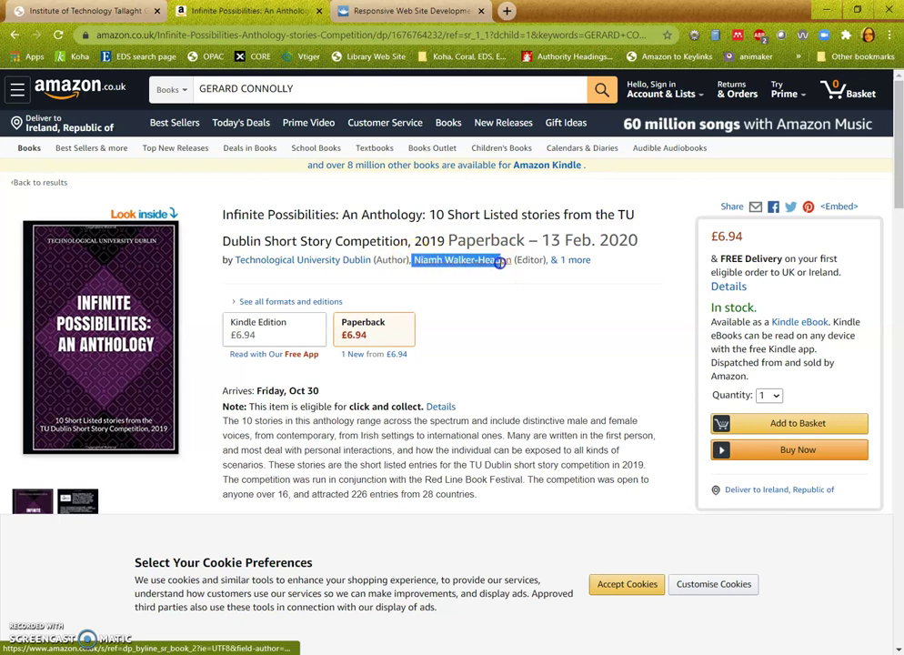
{"action": "right_click", "coordinate": [498, 263]}
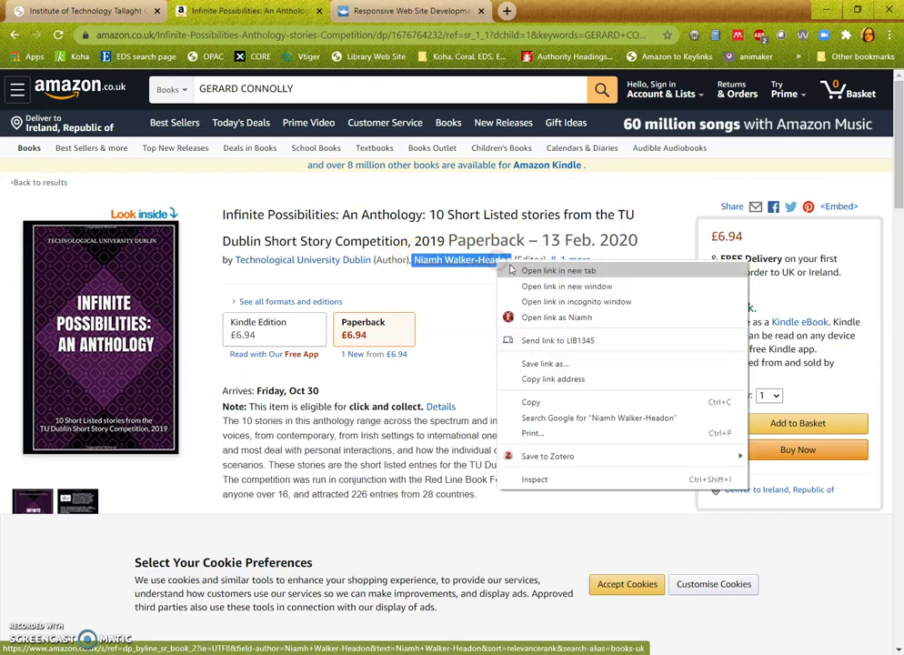
{"action": "left_click", "coordinate": [535, 402]}
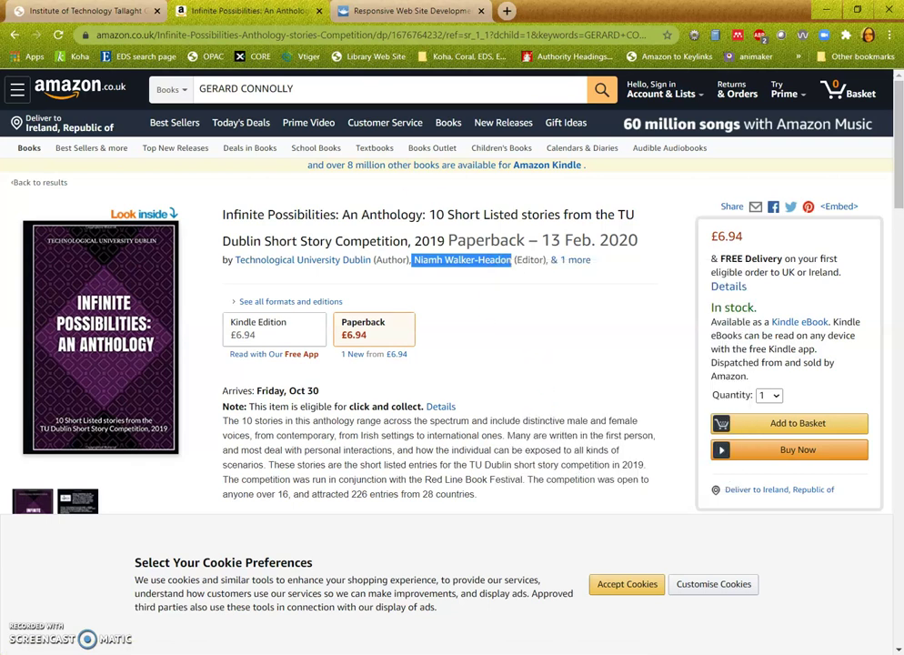
- Return to the interlibrary loan request form and paste the copied editor's name into Author / editor
{"action": "left_click", "coordinate": [32, 10]}
{"action": "left_click", "coordinate": [327, 384]}
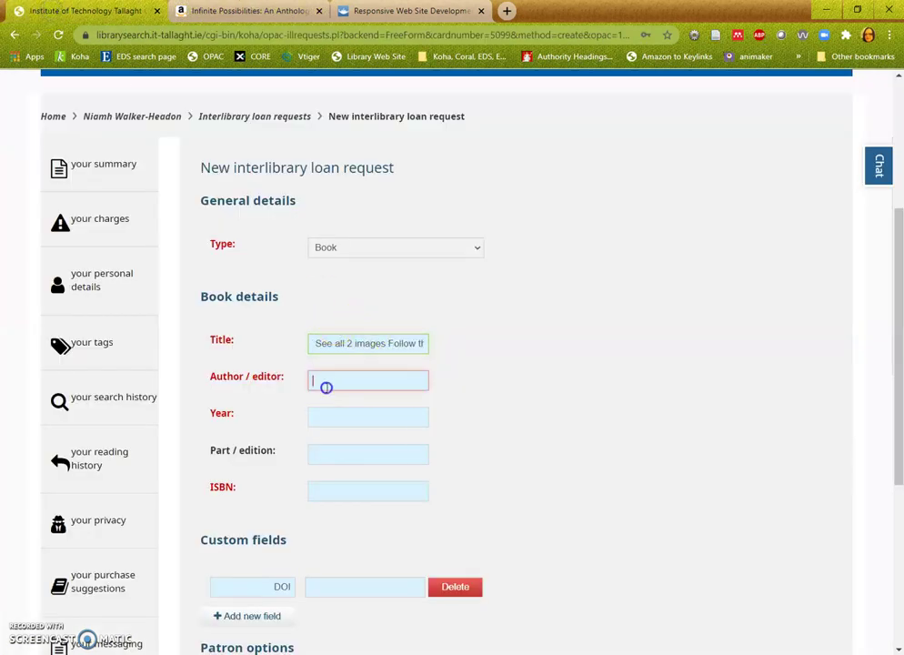
{"action": "right_click", "coordinate": [326, 387]}
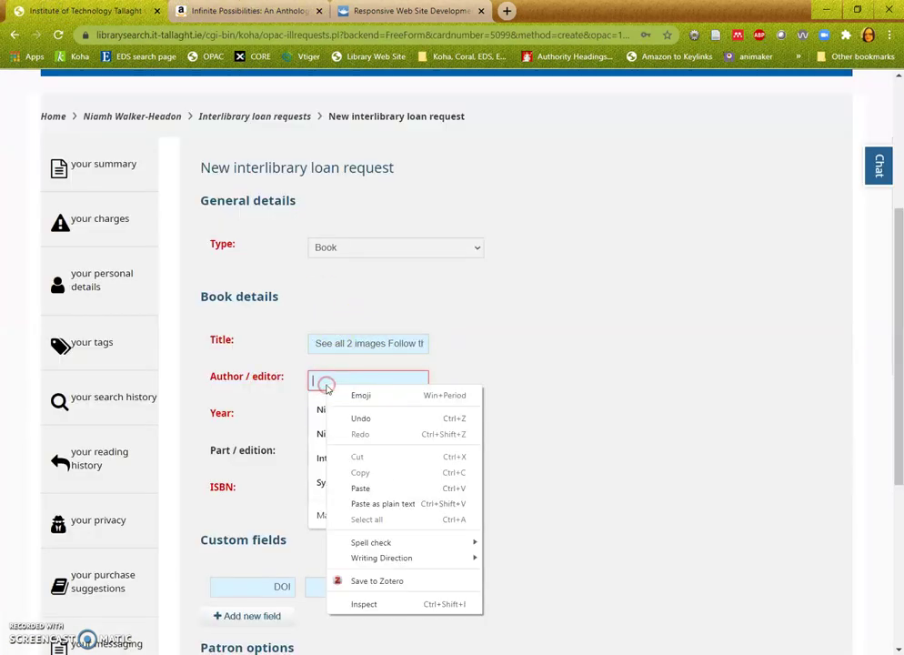
{"action": "left_click", "coordinate": [353, 487]}
- Try to strip the stray text in front of the book title in Title, and undo the excess deletions
{"action": "left_click", "coordinate": [310, 339]}
{"action": "left_click_drag", "start_coordinate": [310, 339], "coordinate": [453, 358]}
{"action": "key", "text": "BackSpace"}
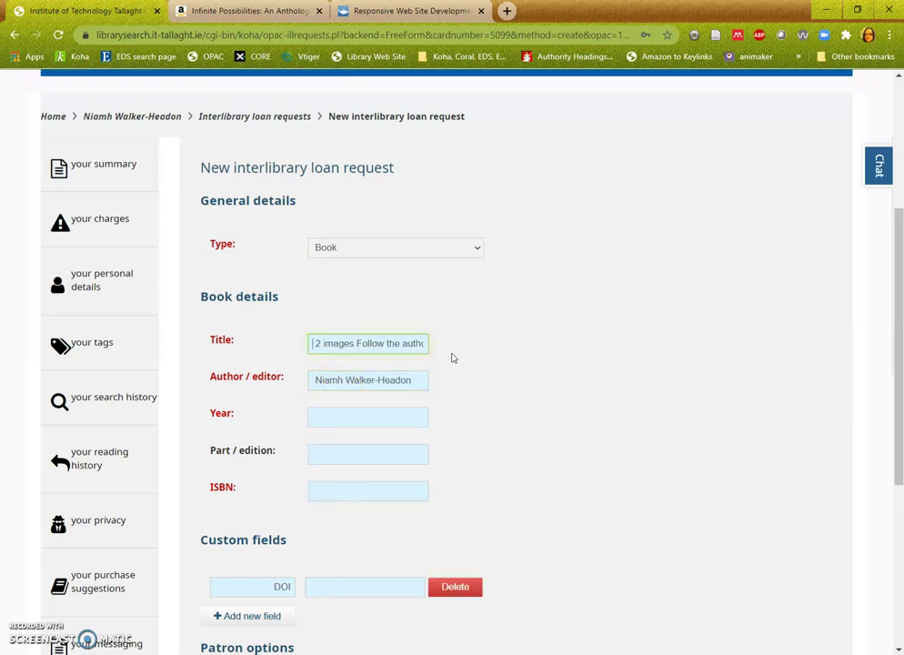
{"action": "key", "text": "Delete"}
{"action": "key", "text": "Delete"}
{"action": "key", "text": "Delete"}
{"action": "key", "text": "Delete"}
{"action": "key", "text": "Delete"}
{"action": "key", "text": "Delete"}
{"action": "key", "text": "Delete"}
{"action": "key", "text": "Delete"}
{"action": "key", "text": "Delete"}
{"action": "key", "text": "Delete"}
{"action": "key", "text": "Delete"}
{"action": "key", "text": "Delete"}
{"action": "key", "text": "Delete"}
{"action": "key", "text": "Delete"}
{"action": "key", "text": "Delete"}
{"action": "key", "text": "Delete"}
{"action": "key", "text": "Delete"}
{"action": "key", "text": "Delete"}
{"action": "key", "text": "Delete"}
{"action": "key", "text": "Delete"}
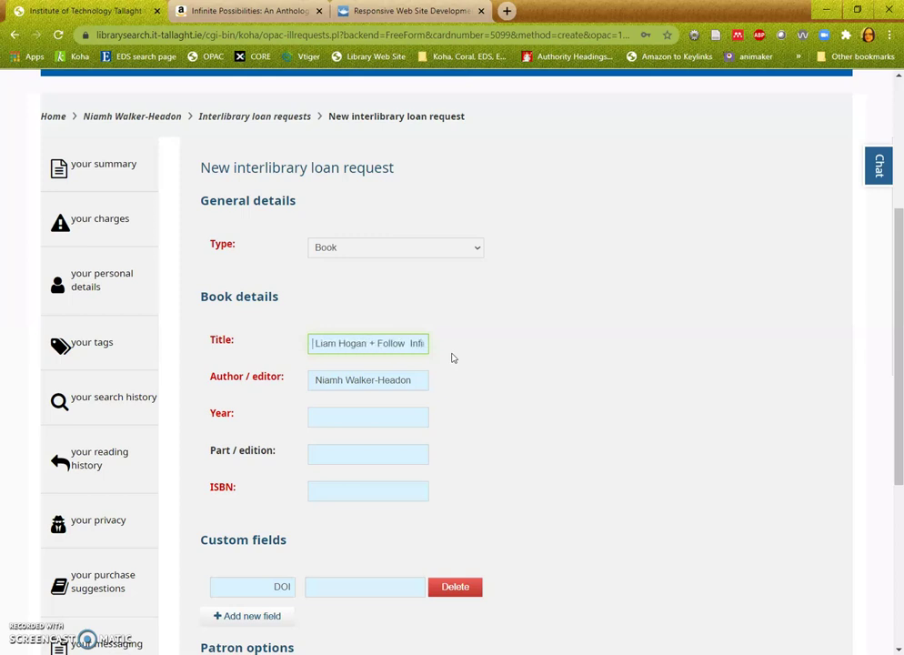
{"action": "key", "text": "Delete"}
{"action": "key", "text": "Delete"}
{"action": "key", "text": "Delete"}
{"action": "key", "text": "Delete"}
{"action": "key", "text": "Delete"}
{"action": "key", "text": "Delete"}
{"action": "key", "text": "Delete"}
{"action": "key", "text": "Delete"}
{"action": "key", "text": "Delete"}
{"action": "key", "text": "Delete"}
{"action": "key", "text": "Delete"}
{"action": "key", "text": "Right"}
{"action": "key", "text": "Right"}
{"action": "key", "text": "Right"}
{"action": "key", "text": "Right"}
{"action": "key", "text": "Right"}
{"action": "key", "text": "Right"}
{"action": "key", "text": "Right"}
{"action": "key", "text": "Right"}
{"action": "key", "text": "Right"}
{"action": "key", "text": "Right"}
{"action": "key", "text": "Right"}
{"action": "key", "text": "Right"}
{"action": "key", "text": "Right"}
{"action": "key", "text": "Right"}
{"action": "key", "text": "Right"}
{"action": "key", "text": "Right"}
{"action": "key", "text": "Right"}
{"action": "key", "text": "Right"}
{"action": "key", "text": "Right"}
{"action": "key", "text": "Right"}
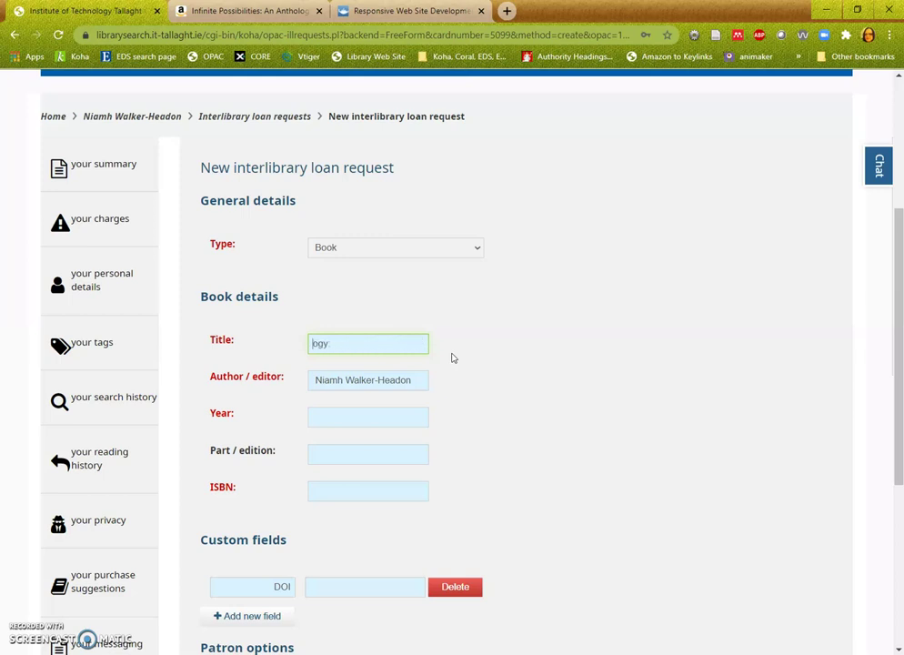
{"action": "key", "text": "Tab"}
{"action": "key", "text": "BackSpace"}
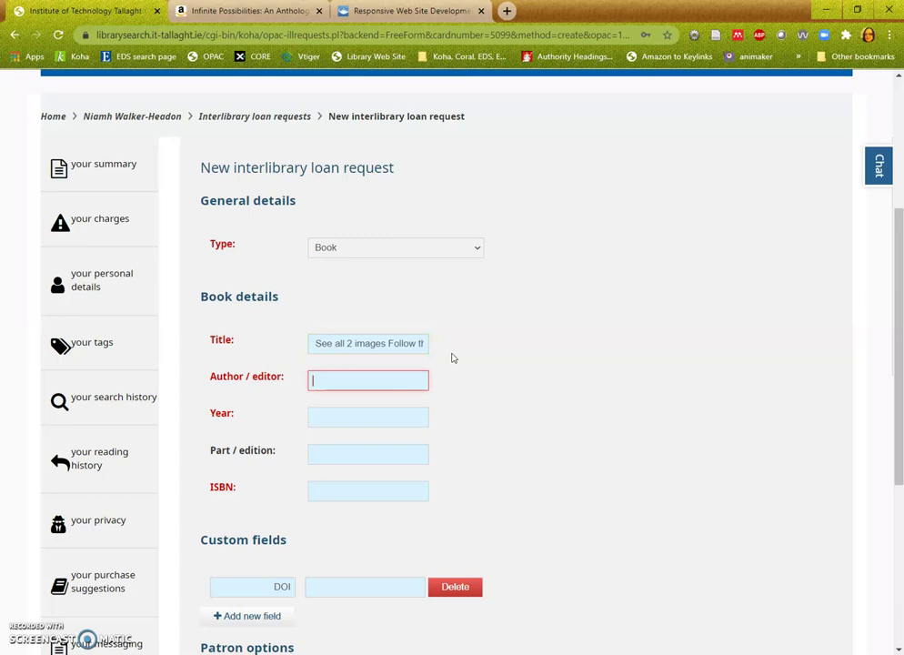
{"action": "key", "text": "ctrl+z"}
- Delete the stray leading text from Title so that it begins with "Infinite Possibilities: An Anthology:"
{"action": "left_click", "coordinate": [317, 343]}
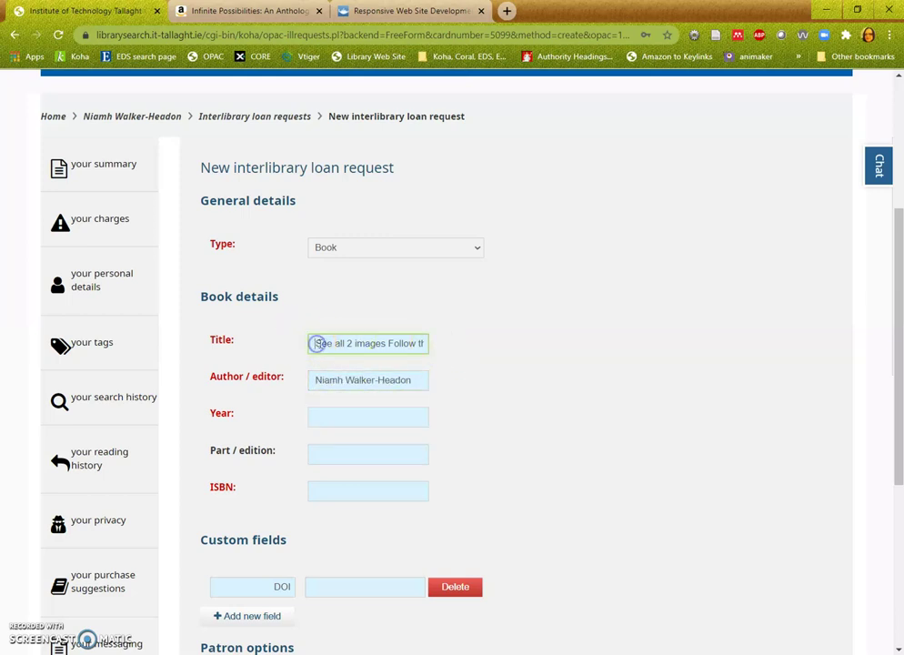
{"action": "key", "text": "Delete"}
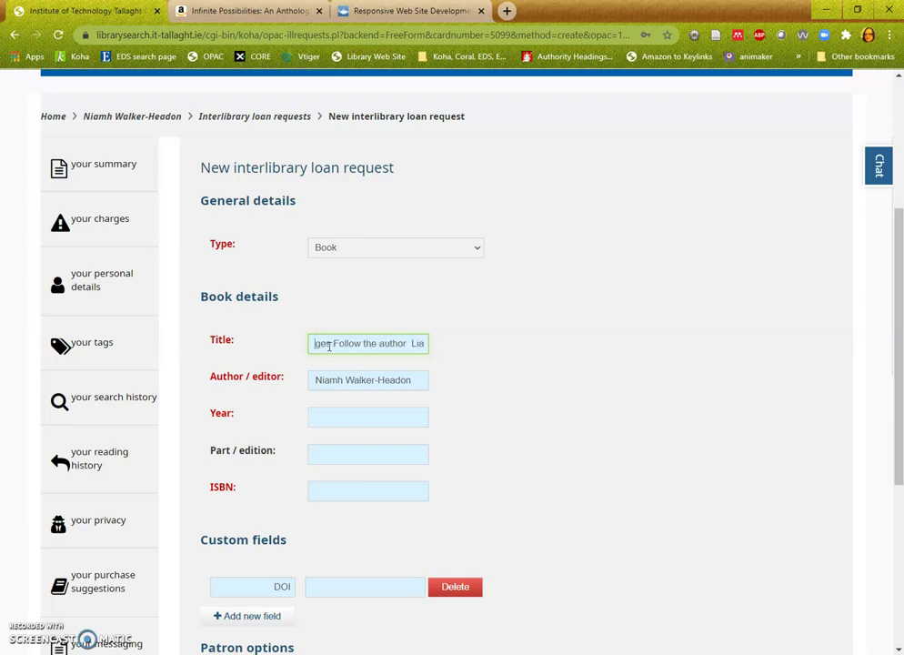
{"action": "key", "text": "Delete"}
{"action": "key", "text": "Delete"}
{"action": "key", "text": "Delete"}
{"action": "key", "text": "Delete"}
{"action": "key", "text": "Delete"}
{"action": "key", "text": "Delete"}
{"action": "key", "text": "Delete"}
{"action": "key", "text": "Delete"}
{"action": "key", "text": "Delete"}
{"action": "key", "text": "Delete"}
{"action": "key", "text": "Delete"}
{"action": "key", "text": "Delete"}
{"action": "key", "text": "Delete"}
{"action": "key", "text": "Delete"}
{"action": "key", "text": "Delete"}
{"action": "key", "text": "Delete"}
{"action": "key", "text": "Delete"}
{"action": "key", "text": "Delete"}
{"action": "key", "text": "Delete"}
{"action": "key", "text": "Delete"}
{"action": "key", "text": "Delete"}
{"action": "key", "text": "Delete"}
{"action": "key", "text": "Delete"}
{"action": "key", "text": "Delete"}
{"action": "key", "text": "Delete"}
{"action": "key", "text": "Delete"}
{"action": "key", "text": "Delete"}
{"action": "key", "text": "Delete"}
{"action": "key", "text": "Delete"}
{"action": "key", "text": "Delete"}
{"action": "key", "text": "Delete"}
{"action": "key", "text": "Delete"}
{"action": "key", "text": "Delete"}
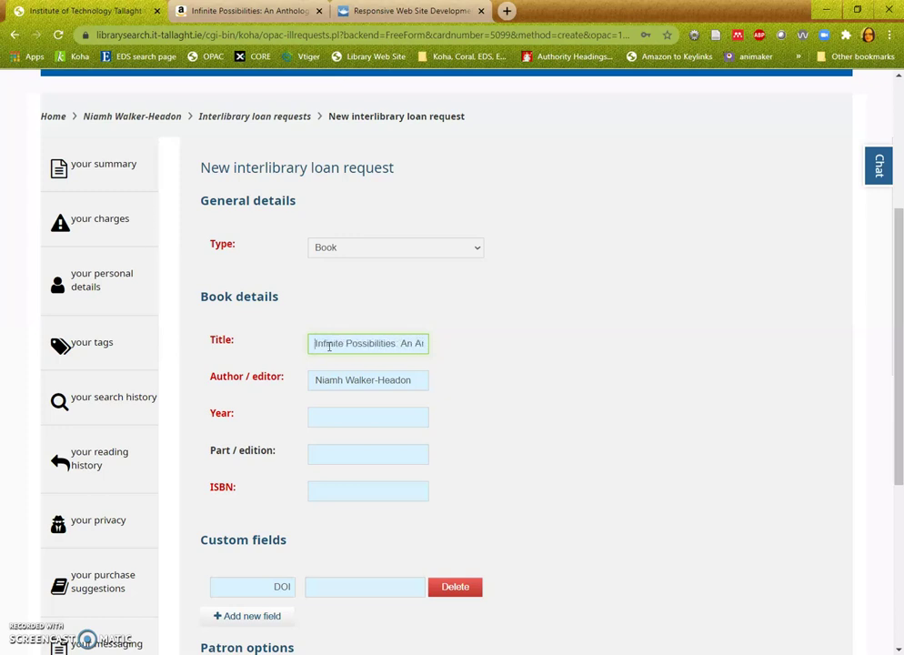
- Set the request's Year to 2019 and activate its ISBN entry
{"action": "left_click", "coordinate": [328, 415]}
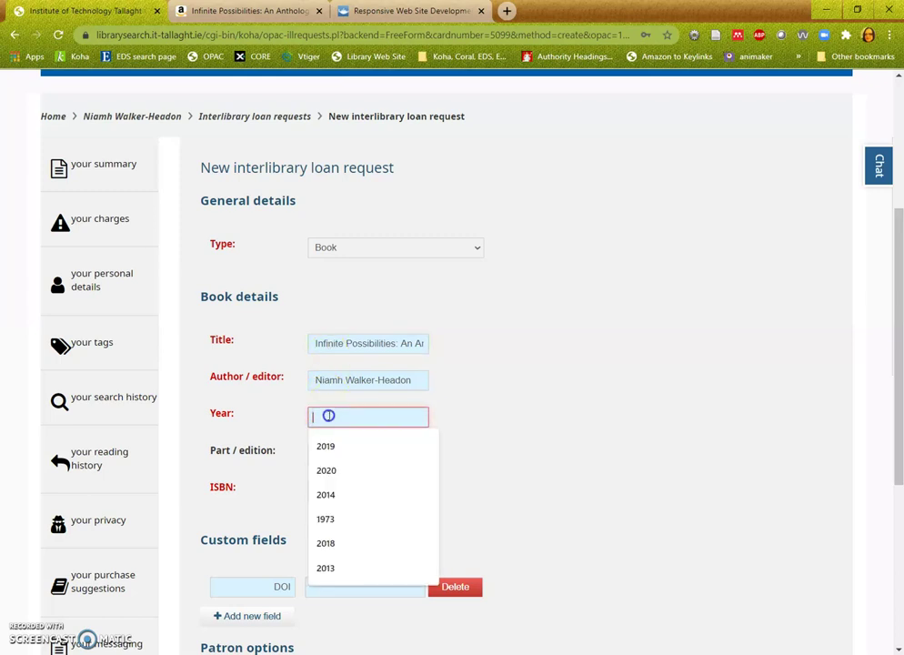
{"action": "type", "text": "2011"}
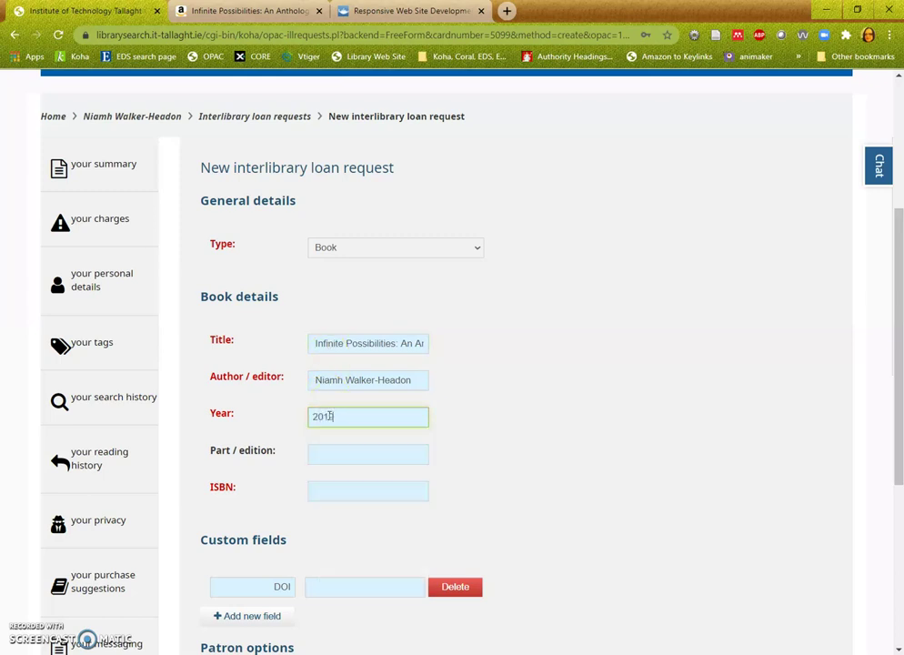
{"action": "left_click", "coordinate": [333, 486]}
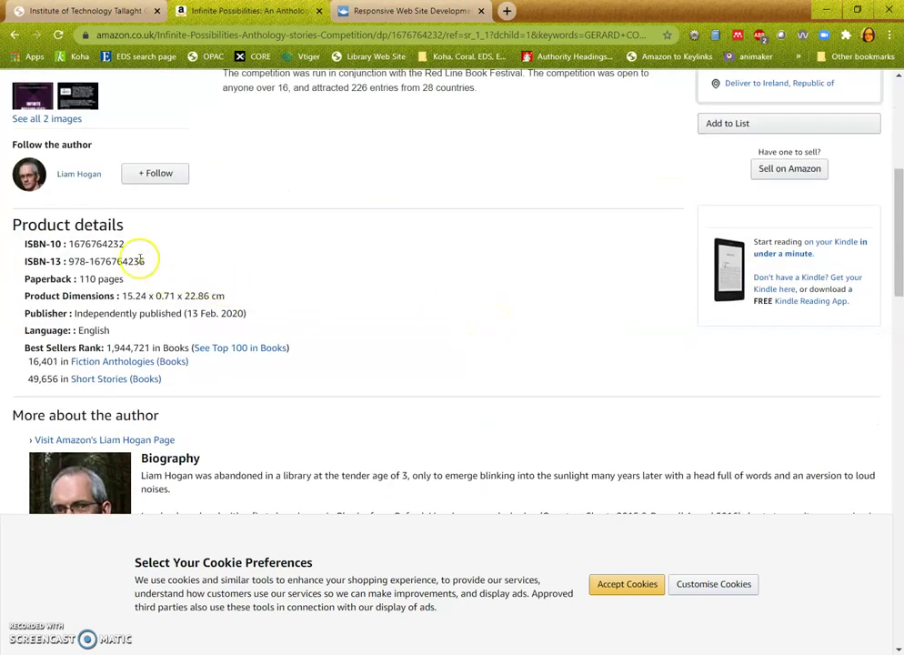
- Try to transfer the ISBN-13 from the book's Amazon product details into the request's ISBN, and clear the wrongly pasted text
{"action": "left_click_drag", "start_coordinate": [146, 262], "coordinate": [71, 261]}
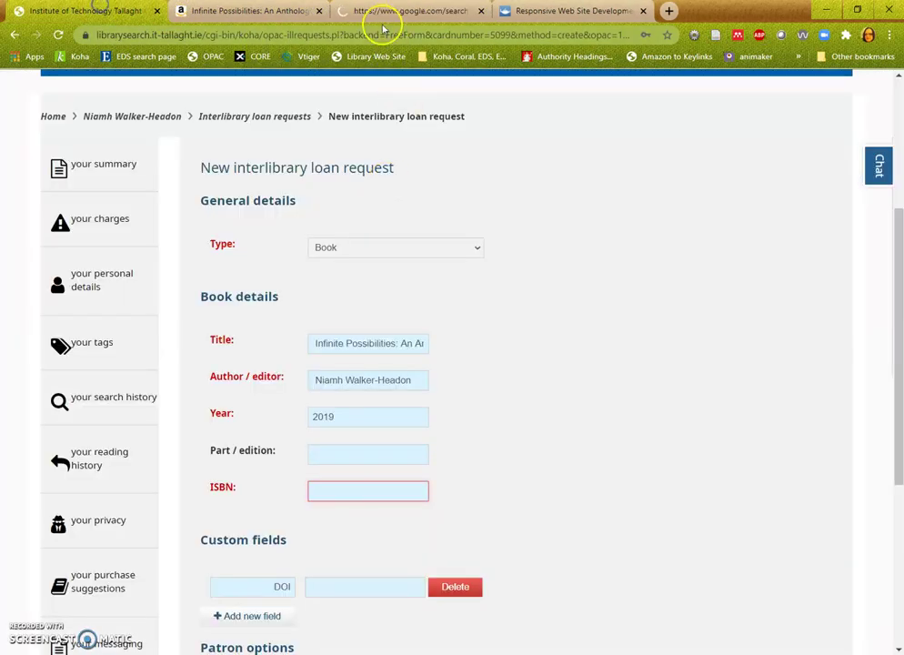
{"action": "right_click", "coordinate": [330, 491]}
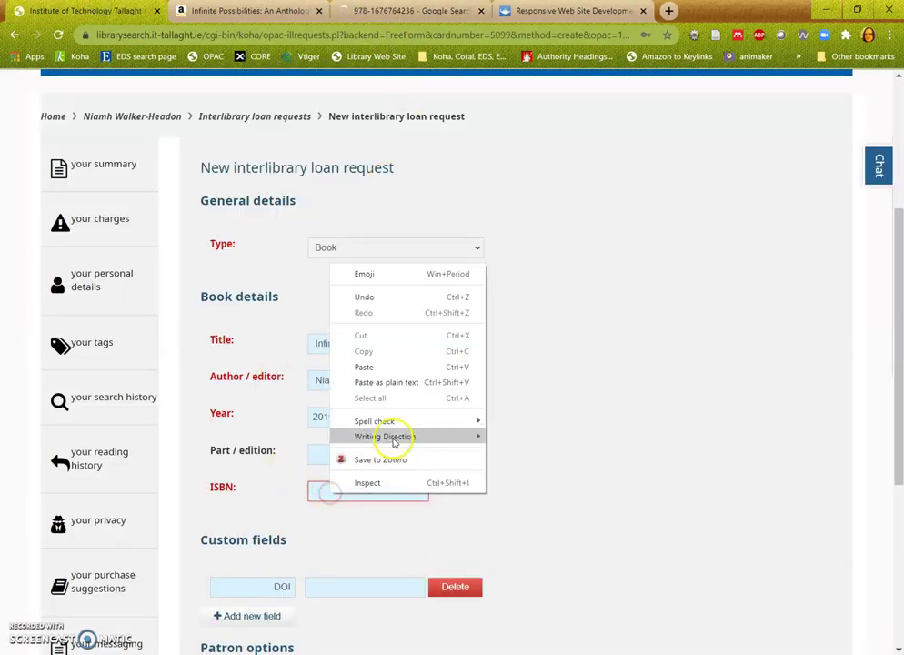
{"action": "left_click", "coordinate": [380, 383]}
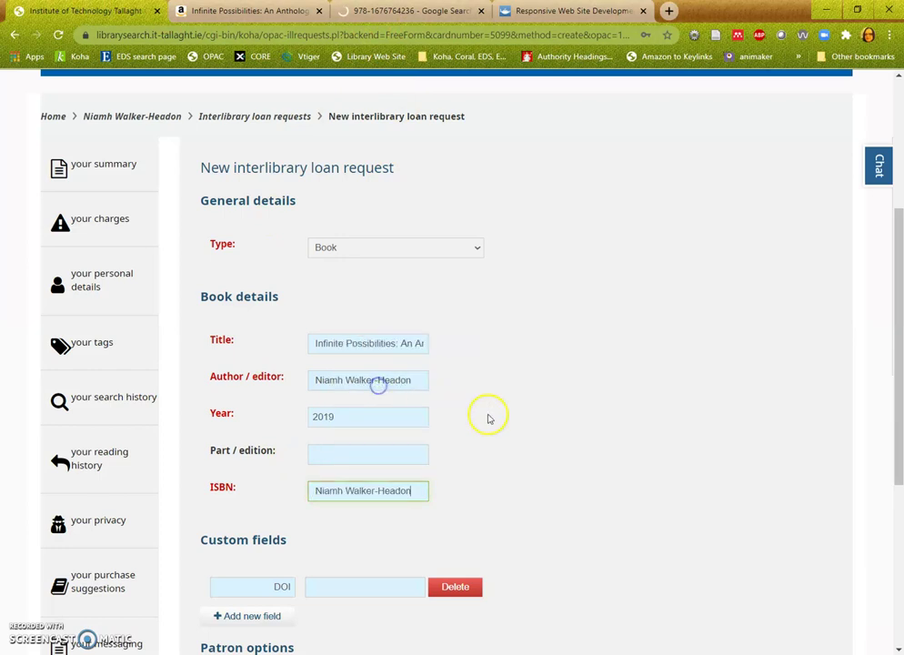
{"action": "scroll", "coordinate": [489, 419], "scroll_direction": "down", "scroll_amount": 2}
{"action": "left_click_drag", "start_coordinate": [418, 281], "coordinate": [230, 296]}
{"action": "key", "text": "BackSpace"}
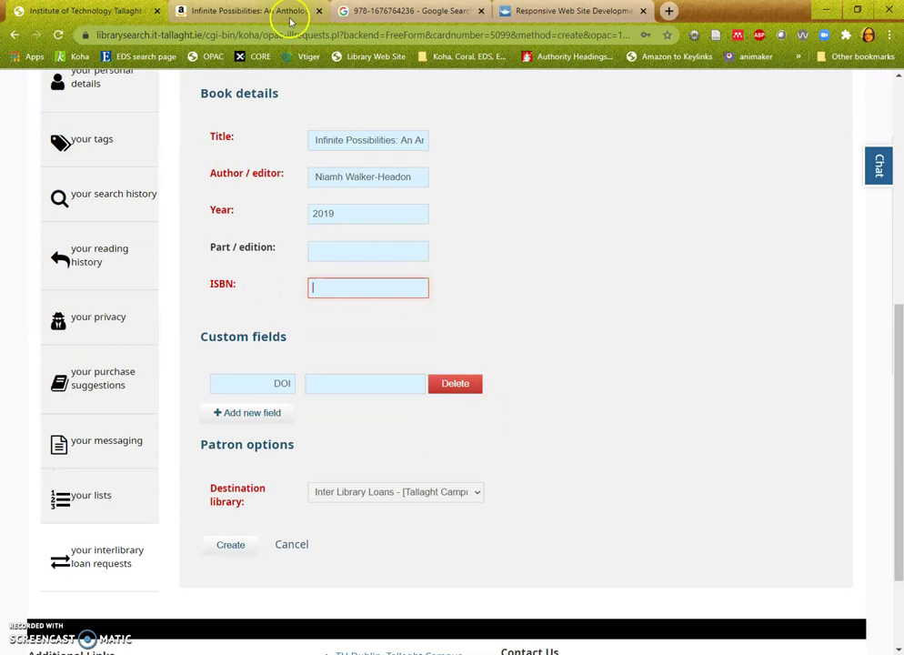
{"action": "left_click", "coordinate": [290, 21]}
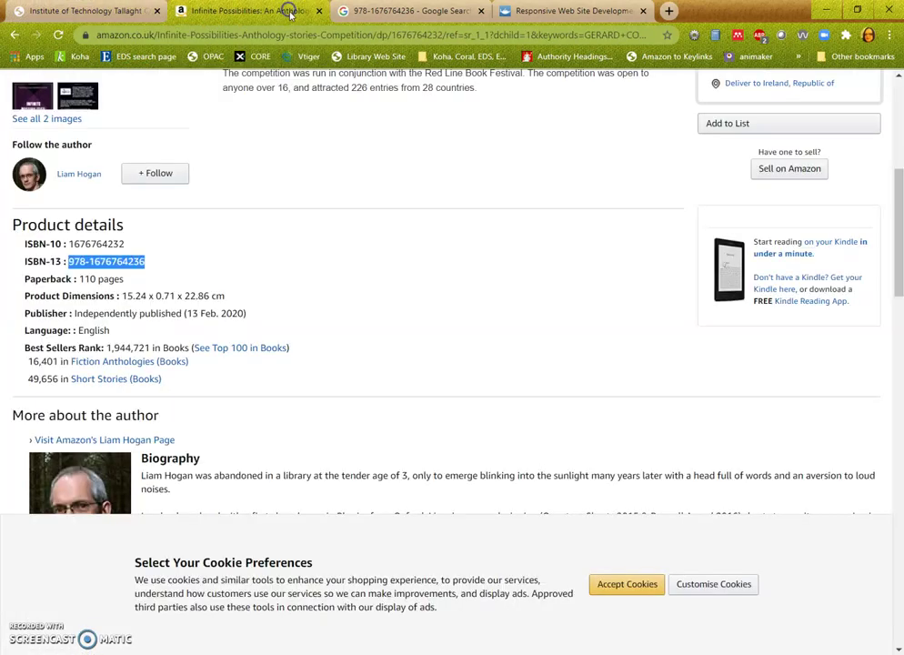
{"action": "right_click", "coordinate": [132, 262]}
{"action": "left_click", "coordinate": [158, 273]}
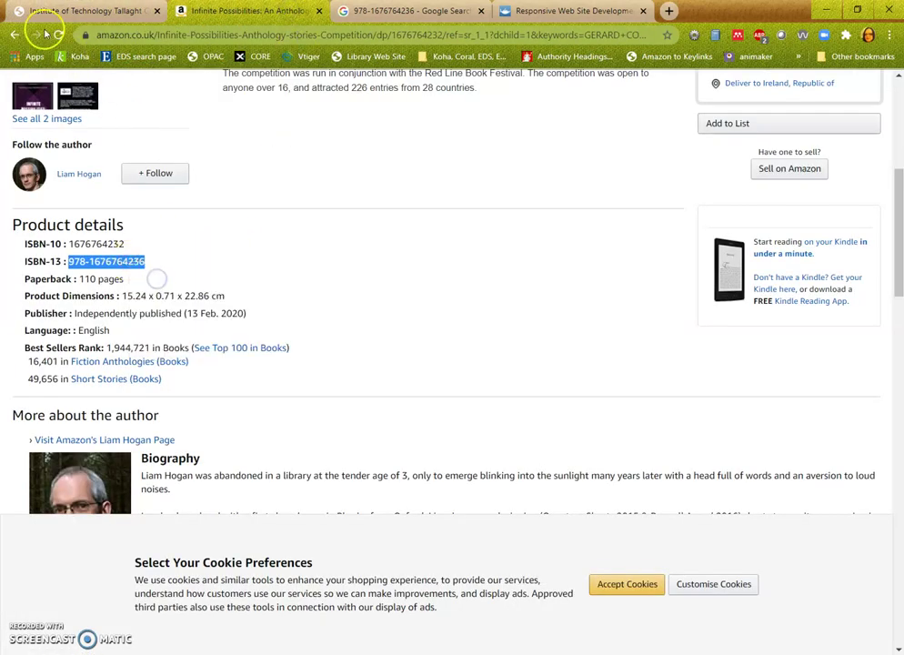
{"action": "left_click", "coordinate": [37, 11]}
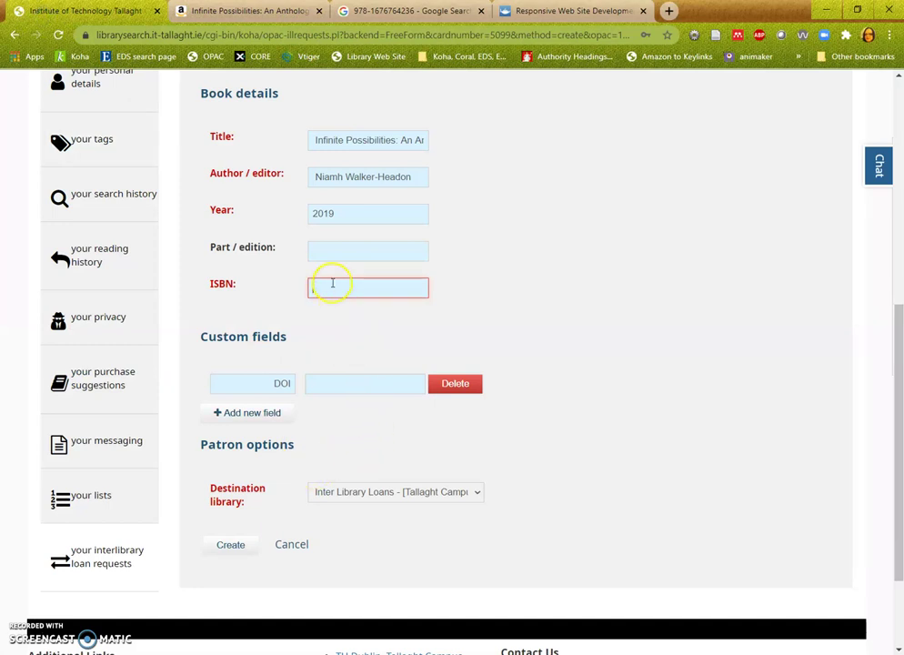
{"action": "right_click", "coordinate": [332, 286]}
{"action": "left_click", "coordinate": [382, 392]}
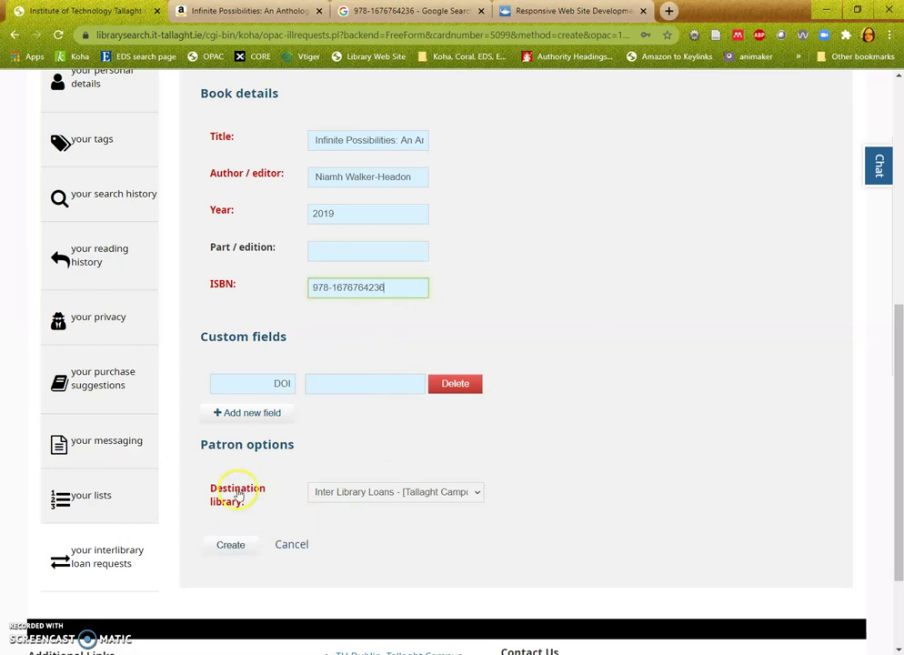
- Create the interlibrary loan request, check the online and print availability results, and continue creating the request
{"action": "left_click", "coordinate": [242, 552]}
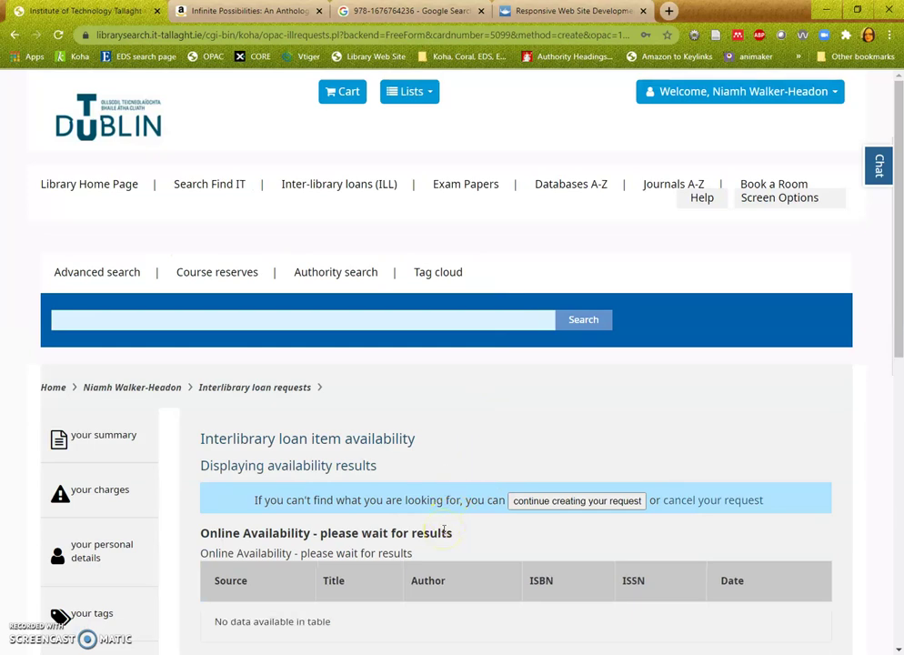
{"action": "scroll", "coordinate": [478, 517], "scroll_direction": "down", "scroll_amount": 4}
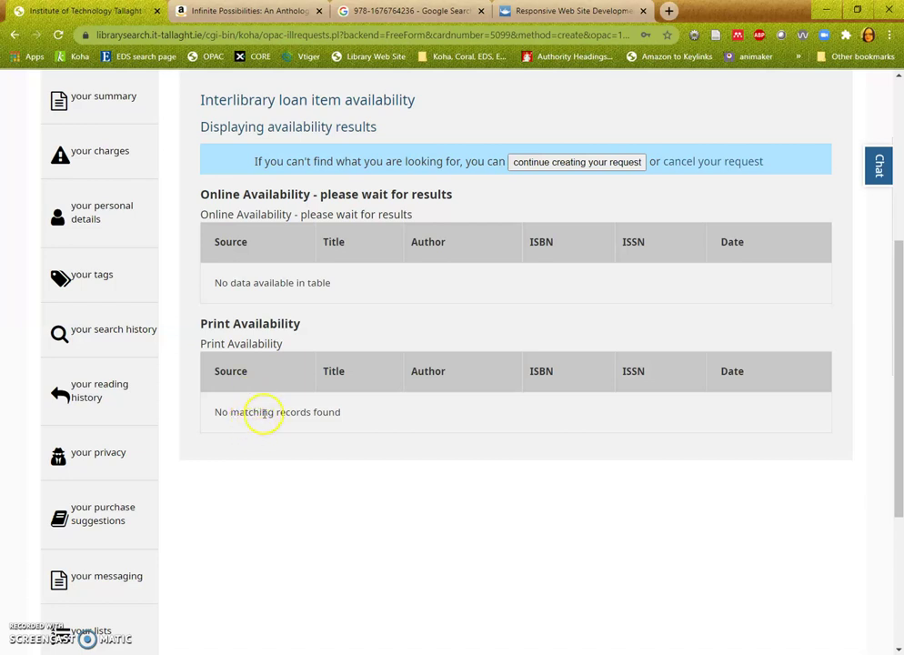
{"action": "left_click", "coordinate": [597, 162]}
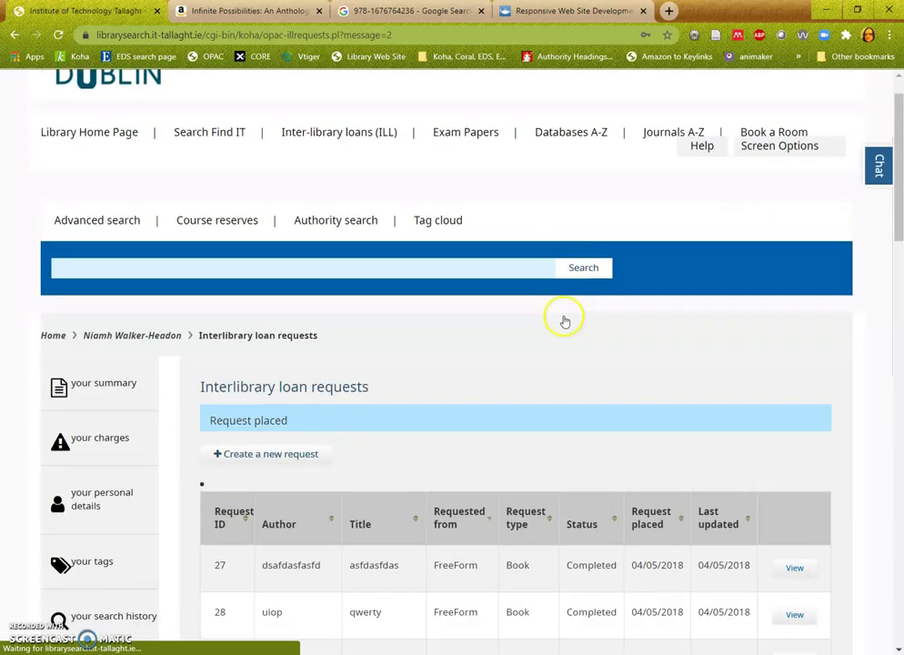
- Open the new "Infinite Possibilities: An Anthology:" request from the end of the requests list and review its status, notes, bibliographic details and cancellation option
{"action": "scroll", "coordinate": [564, 320], "scroll_direction": "down", "scroll_amount": 8}
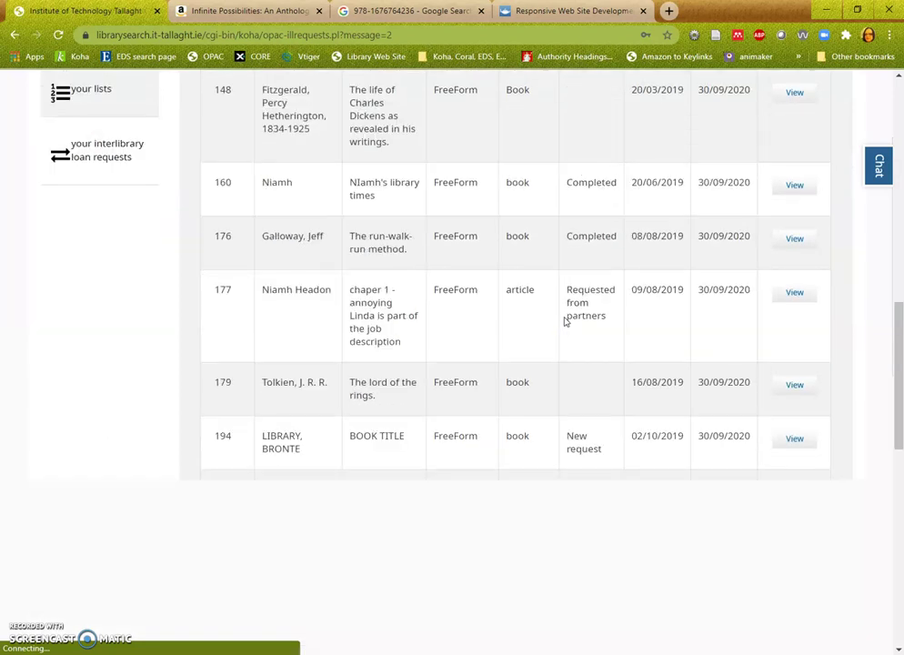
{"action": "scroll", "coordinate": [564, 321], "scroll_direction": "down", "scroll_amount": 10}
{"action": "left_click", "coordinate": [392, 385]}
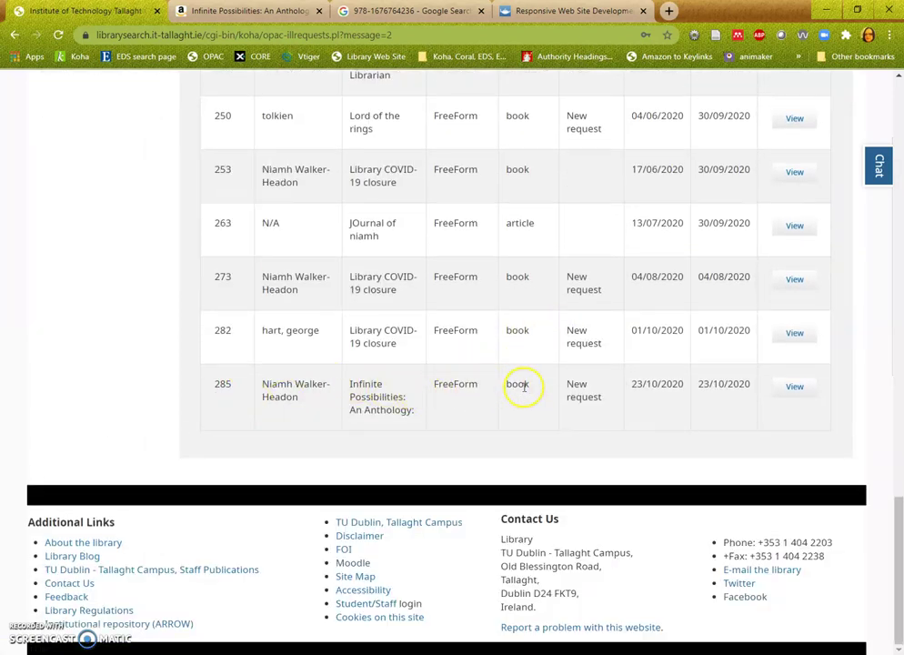
{"action": "left_click", "coordinate": [795, 388]}
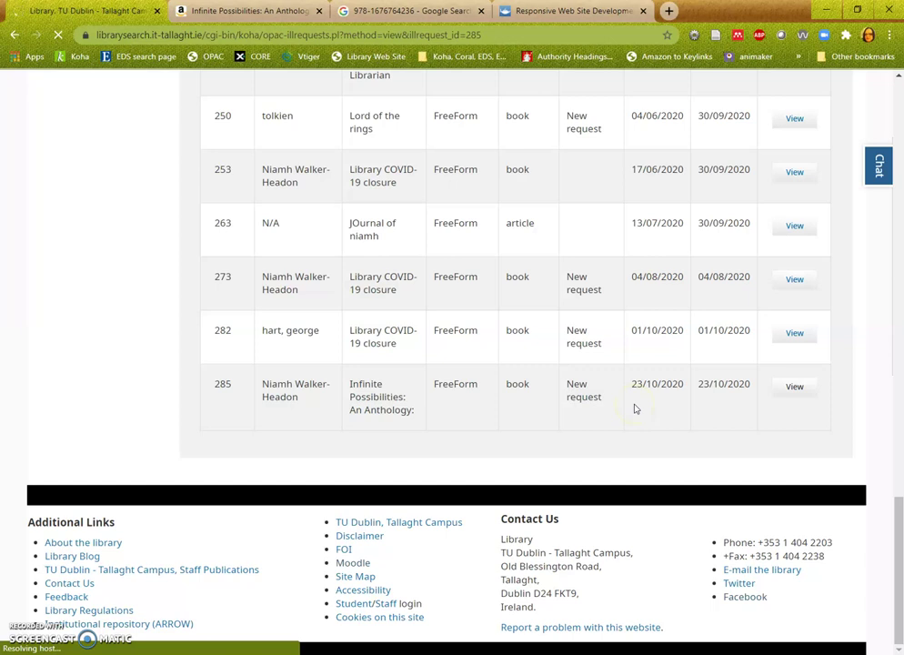
{"action": "scroll", "coordinate": [323, 419], "scroll_direction": "down", "scroll_amount": 4}
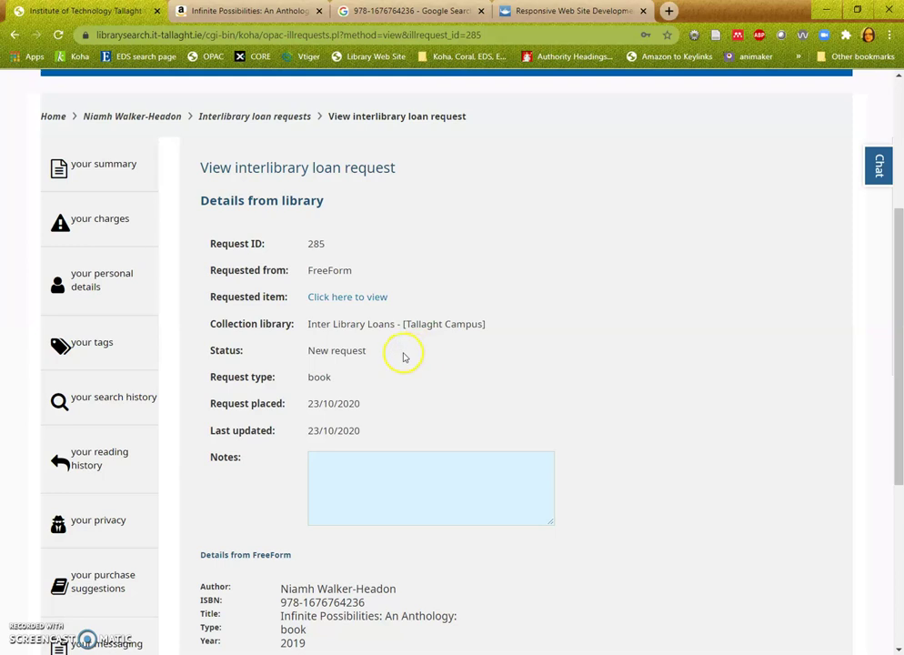
{"action": "scroll", "coordinate": [424, 391], "scroll_direction": "down", "scroll_amount": 3}
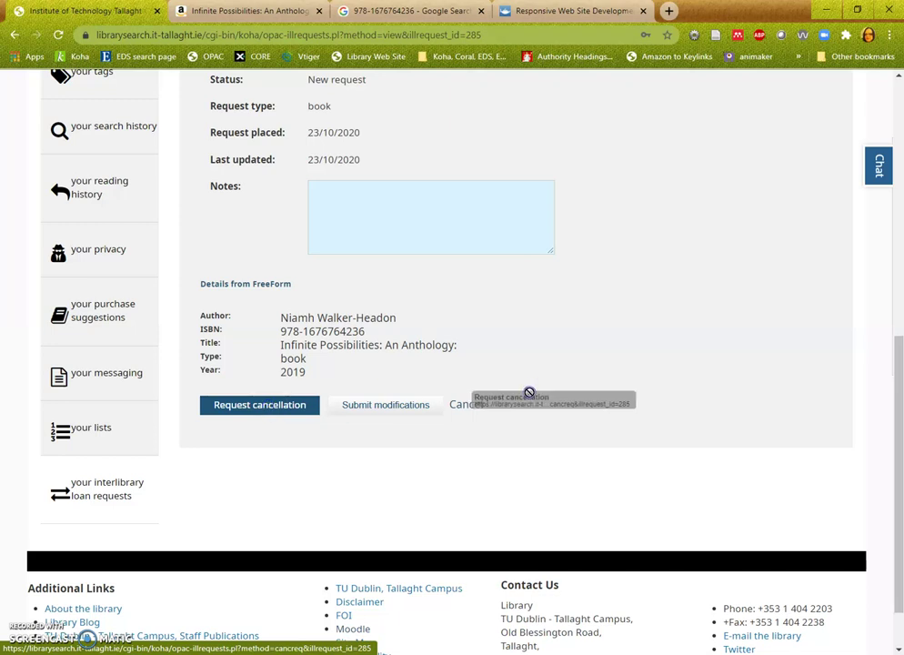
{"action": "scroll", "coordinate": [414, 364], "scroll_direction": "up", "scroll_amount": 1}
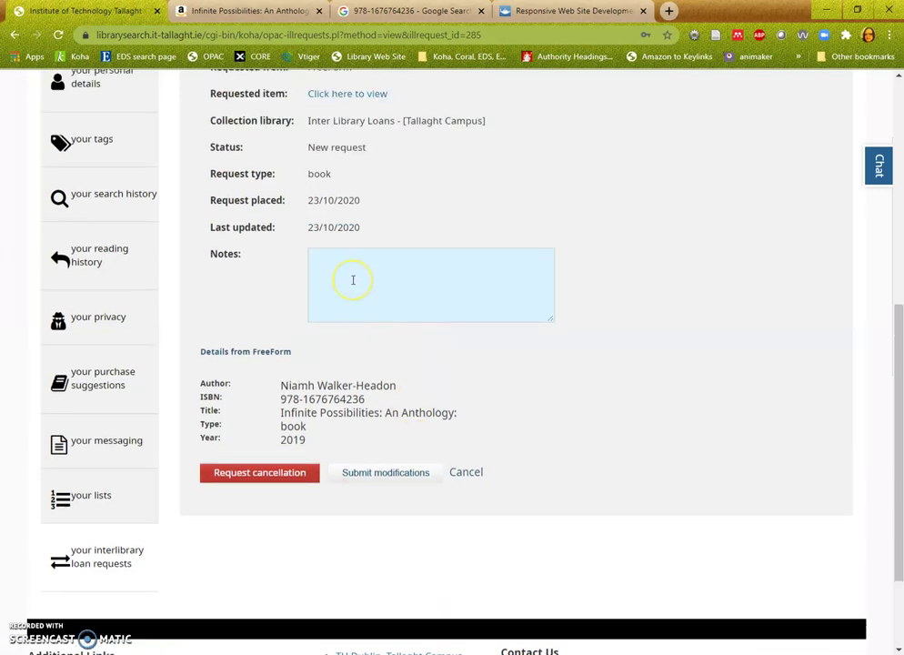
{"action": "scroll", "coordinate": [400, 375], "scroll_direction": "up", "scroll_amount": 3}
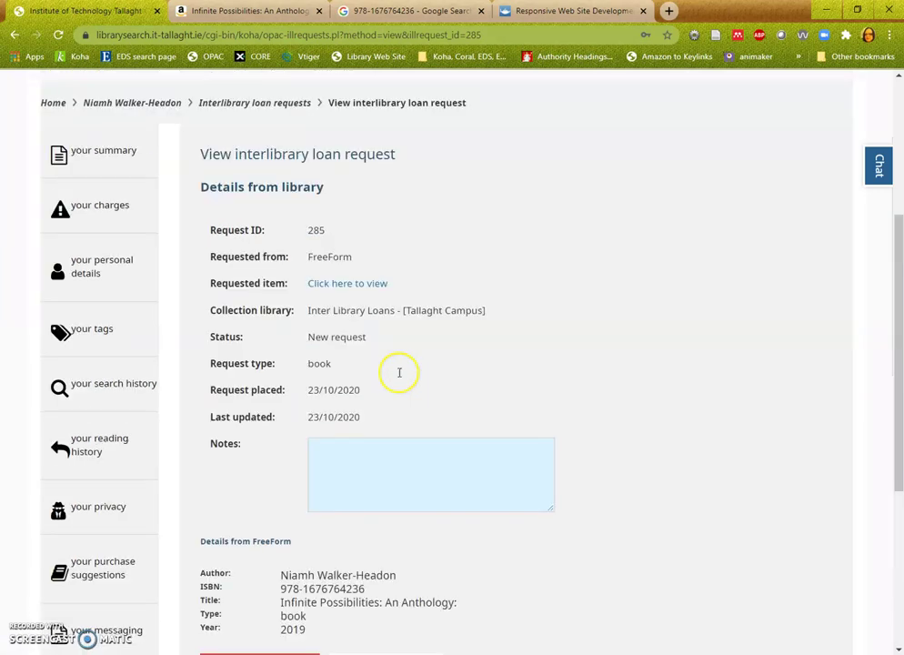
{"action": "scroll", "coordinate": [418, 424], "scroll_direction": "down", "scroll_amount": 3}
{"action": "scroll", "coordinate": [418, 424], "scroll_direction": "up", "scroll_amount": 5}
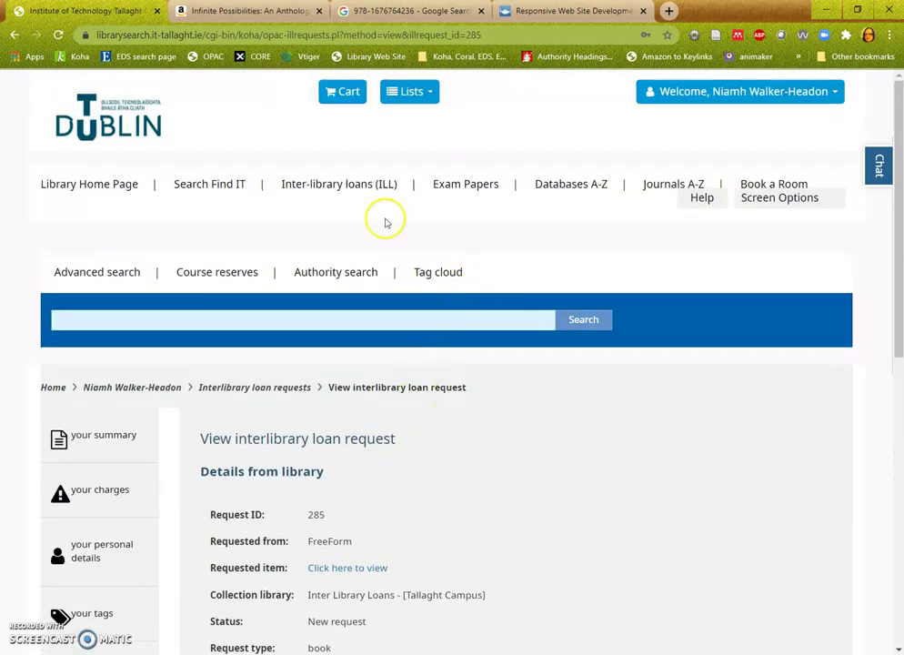
- Return to the list of interlibrary loan requests and start a new request, going through its copyright notice
{"action": "left_click", "coordinate": [250, 390]}
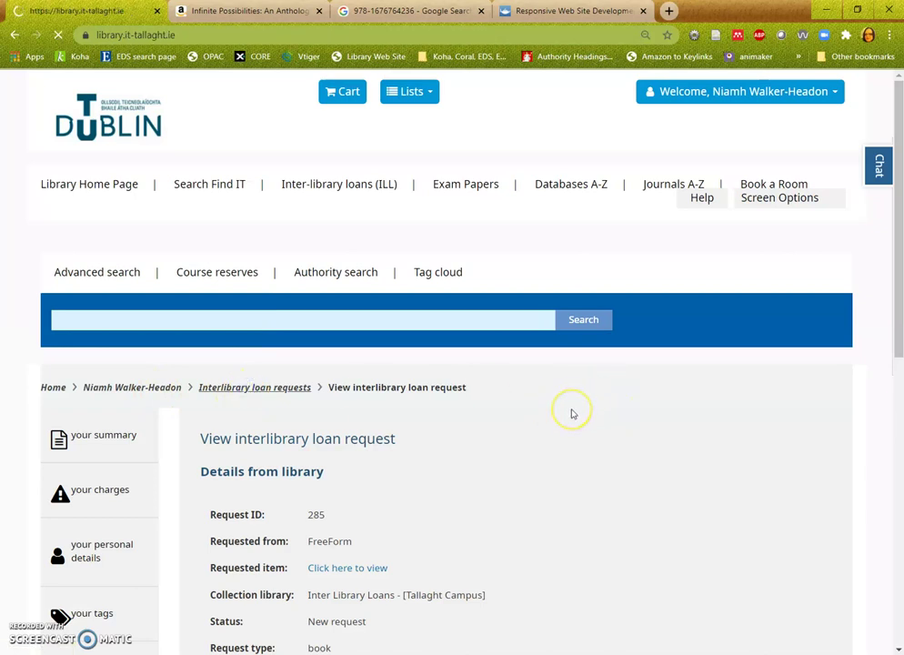
{"action": "scroll", "coordinate": [572, 414], "scroll_direction": "down", "scroll_amount": 1}
{"action": "left_click", "coordinate": [343, 112]}
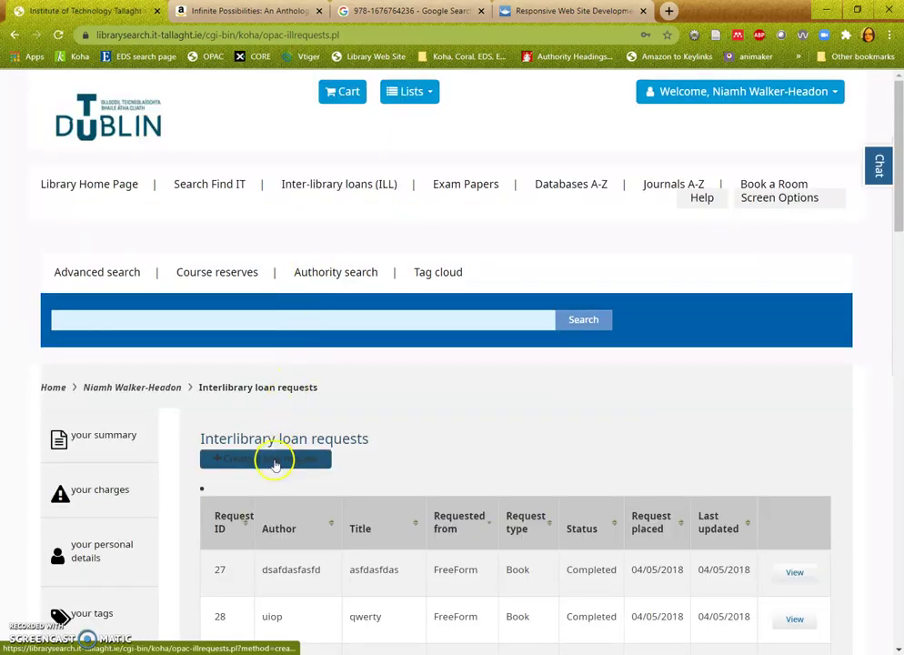
{"action": "left_click", "coordinate": [274, 464]}
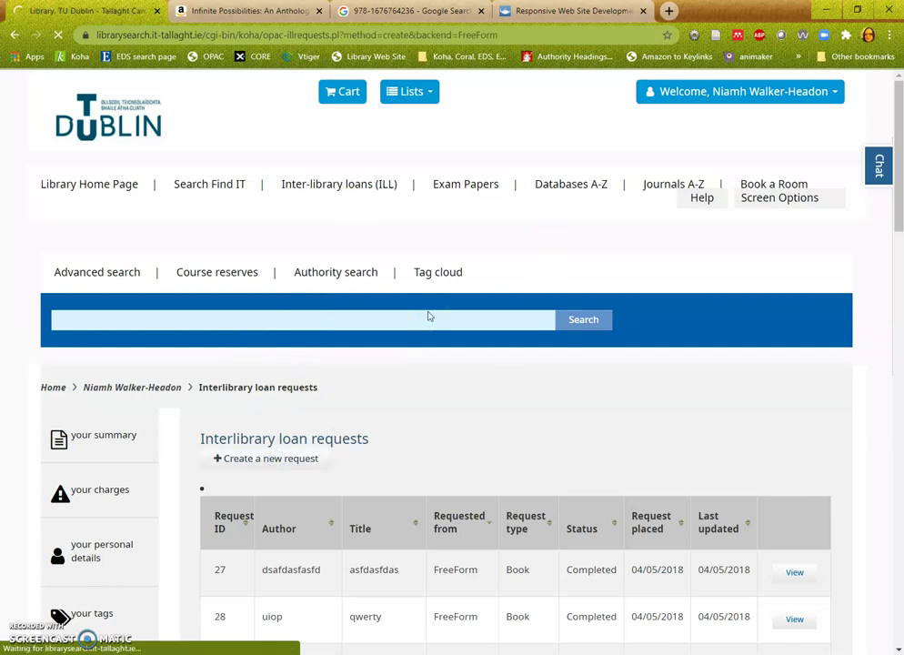
{"action": "scroll", "coordinate": [427, 315], "scroll_direction": "down", "scroll_amount": 5}
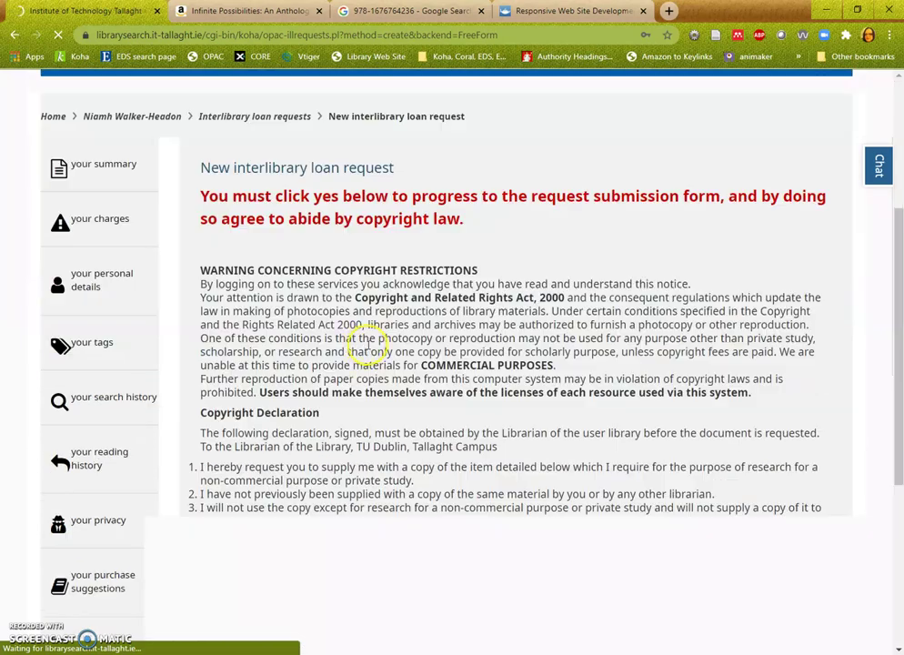
- Agree to the copyright declaration for the new interlibrary loan request
{"action": "left_click", "coordinate": [235, 400]}
{"action": "scroll", "coordinate": [325, 452], "scroll_direction": "down", "scroll_amount": 1}
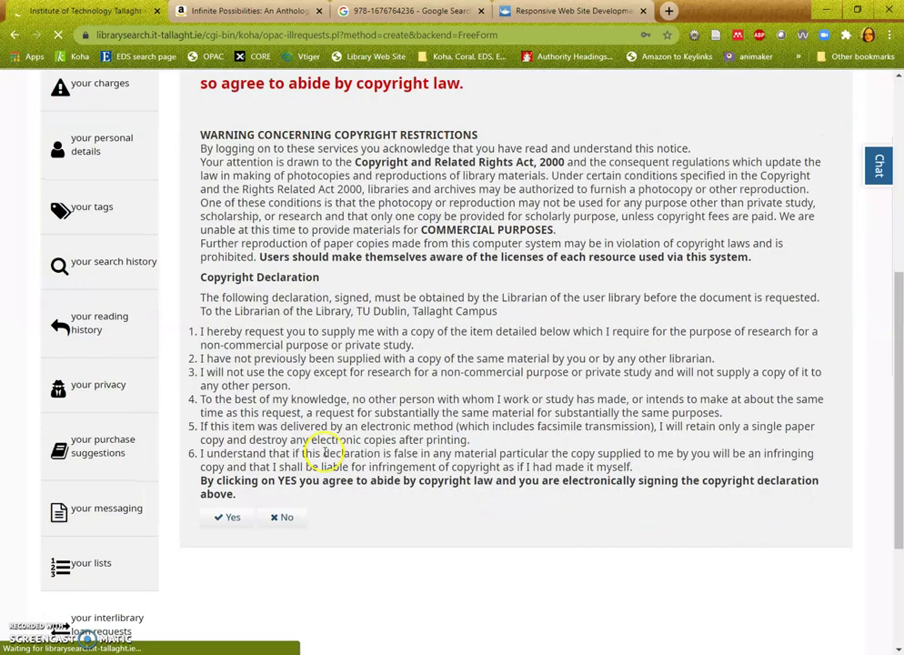
{"action": "left_click", "coordinate": [232, 517]}
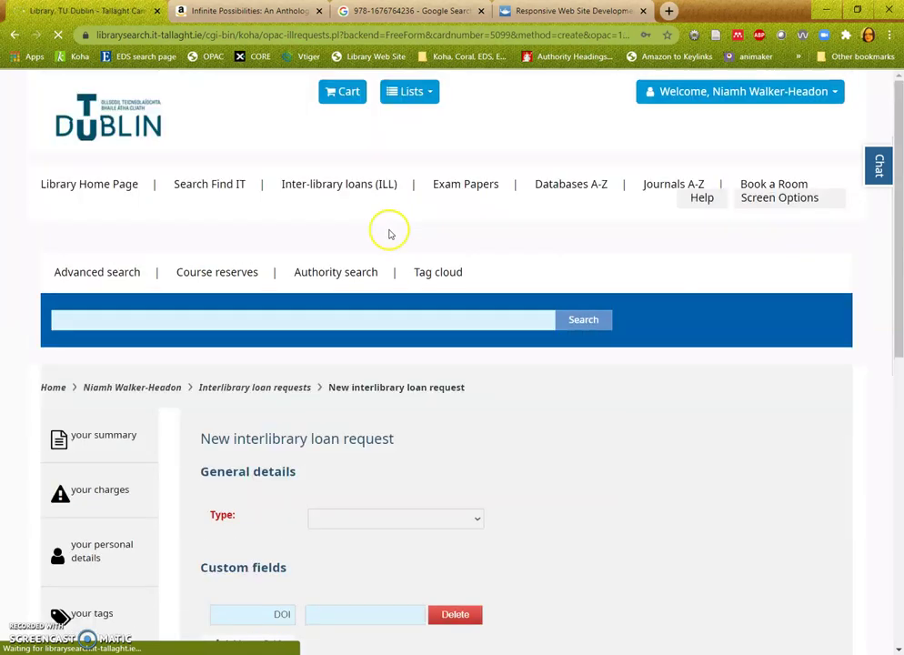
- Set the new request's type to Journal article and bring up its journal details form
{"action": "scroll", "coordinate": [298, 327], "scroll_direction": "down", "scroll_amount": 2}
{"action": "scroll", "coordinate": [300, 330], "scroll_direction": "down", "scroll_amount": 1}
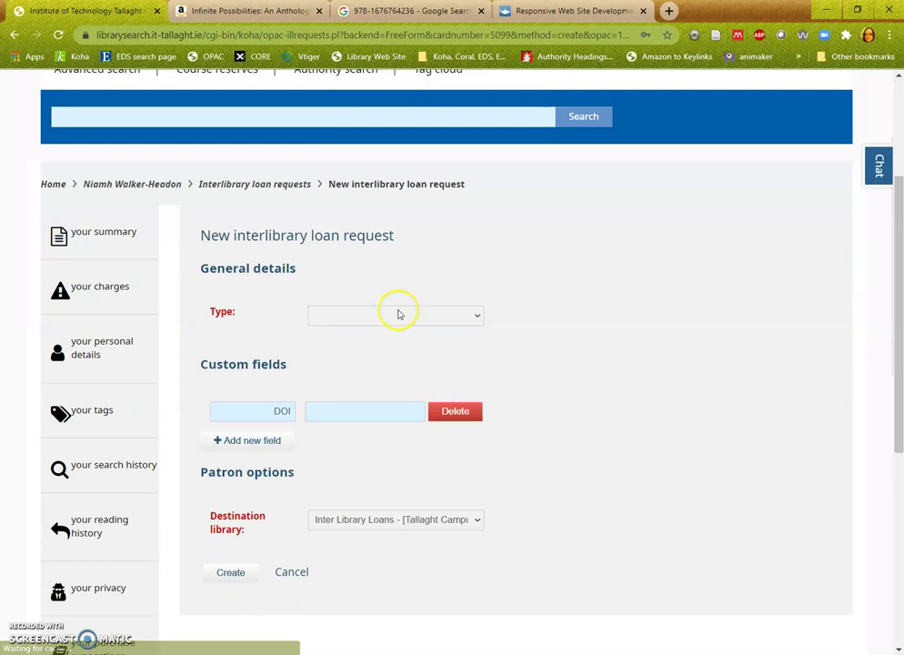
{"action": "left_click", "coordinate": [397, 312]}
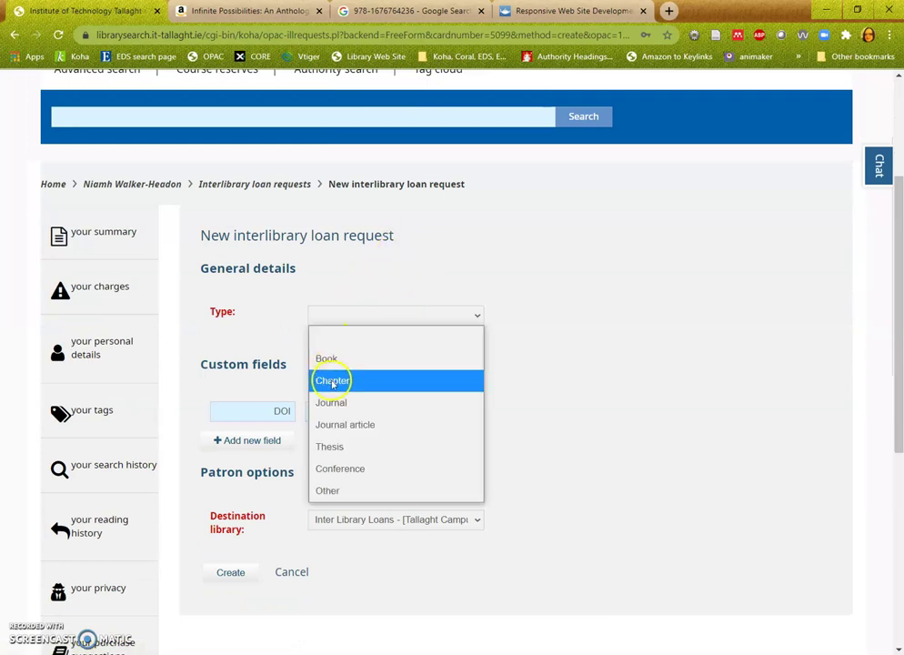
{"action": "left_click", "coordinate": [356, 426]}
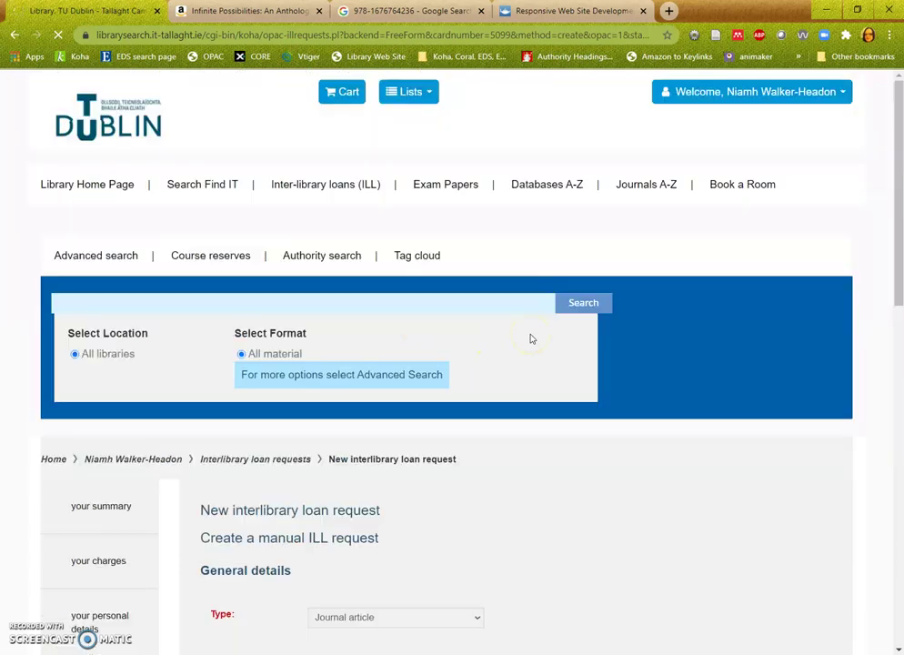
{"action": "scroll", "coordinate": [328, 424], "scroll_direction": "down", "scroll_amount": 4}
{"action": "scroll", "coordinate": [327, 424], "scroll_direction": "down", "scroll_amount": 1}
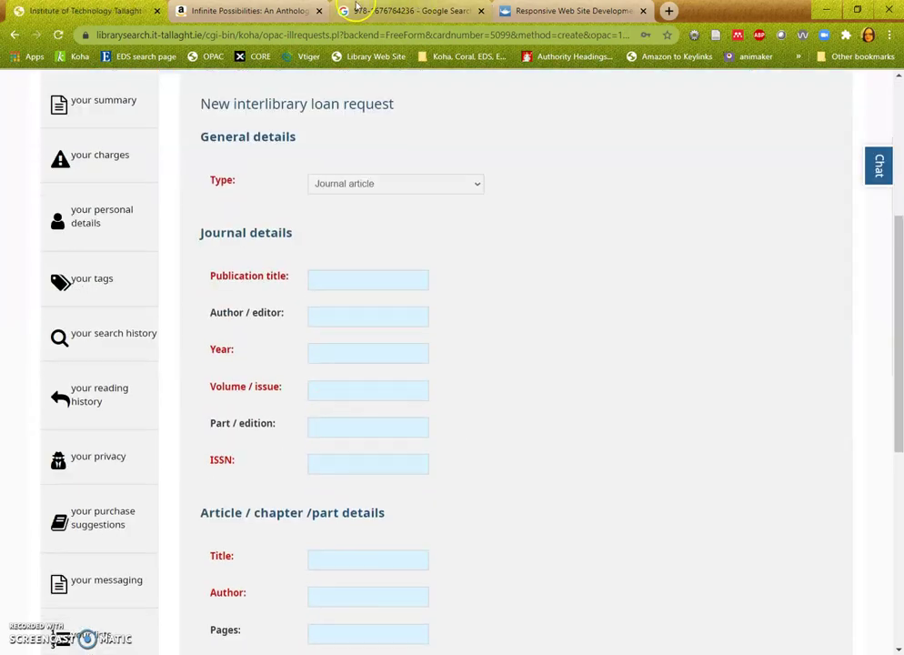
- Switch to the Taylor & Francis page of the "Responsive Web Site Development" article and examine its journal and article details
{"action": "left_click", "coordinate": [598, 13]}
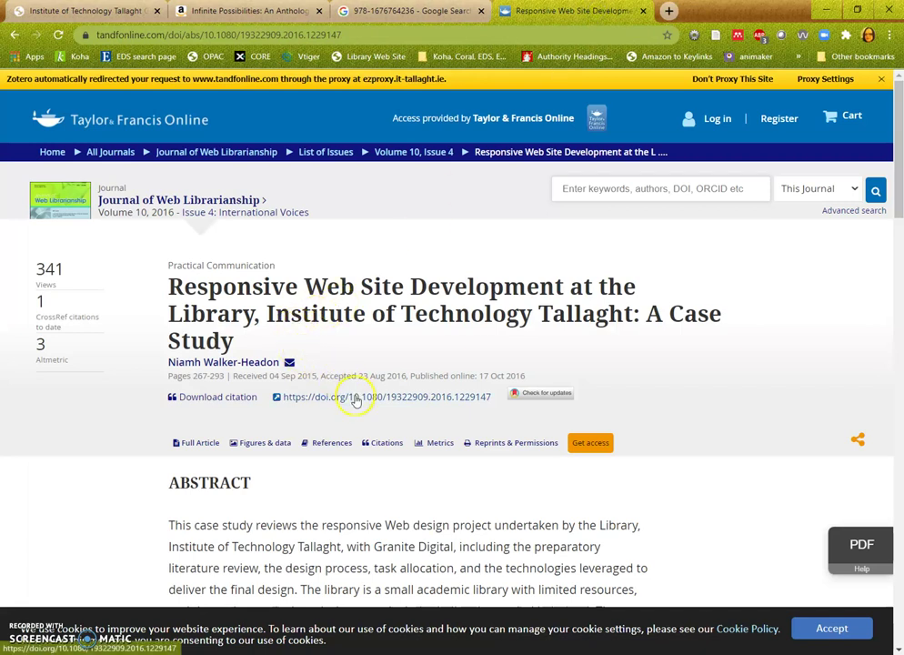
{"action": "scroll", "coordinate": [425, 411], "scroll_direction": "down", "scroll_amount": 1}
{"action": "scroll", "coordinate": [424, 412], "scroll_direction": "down", "scroll_amount": 1}
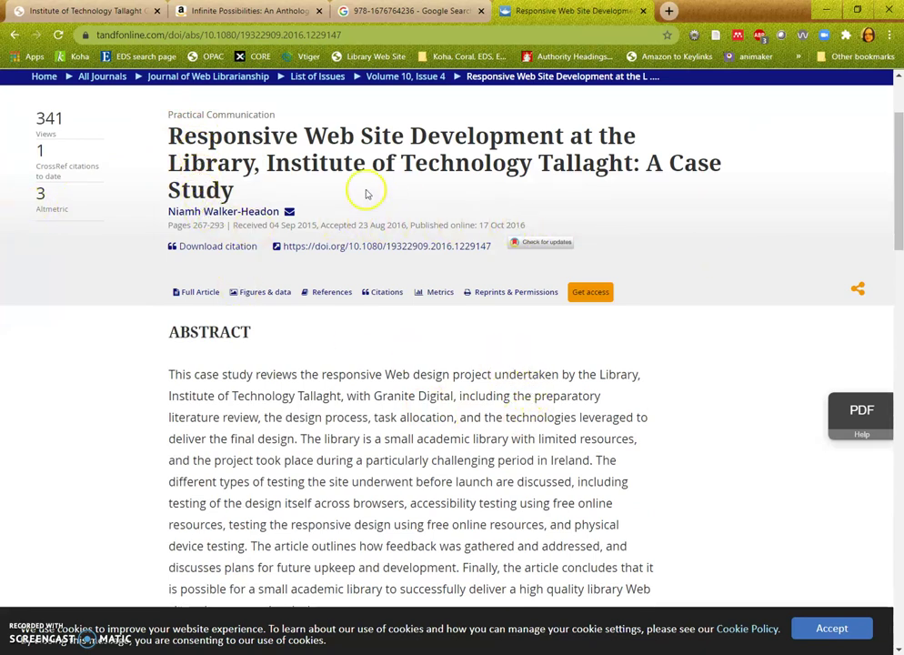
{"action": "scroll", "coordinate": [366, 192], "scroll_direction": "up", "scroll_amount": 2}
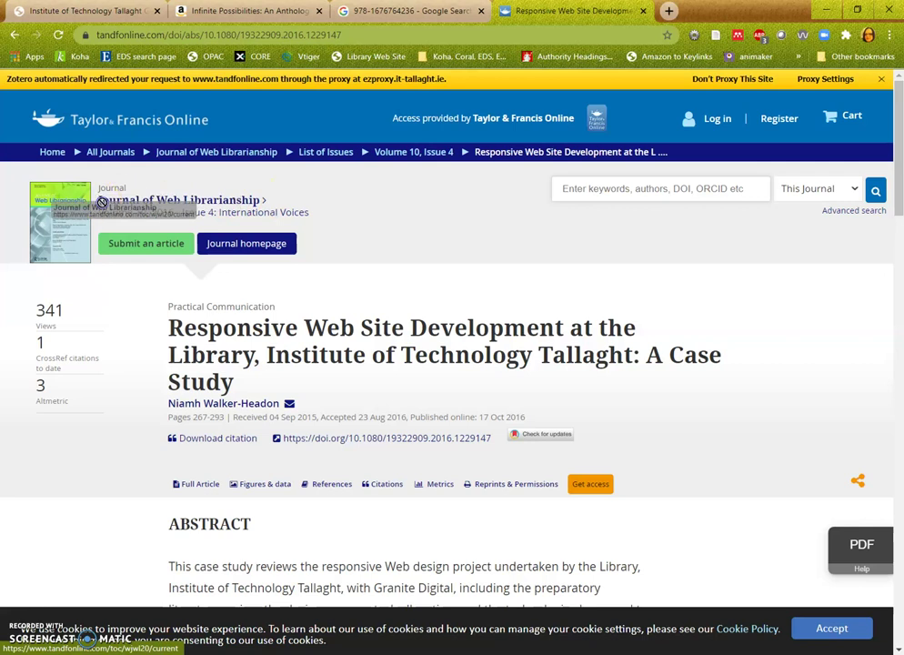
{"action": "left_click", "coordinate": [151, 197]}
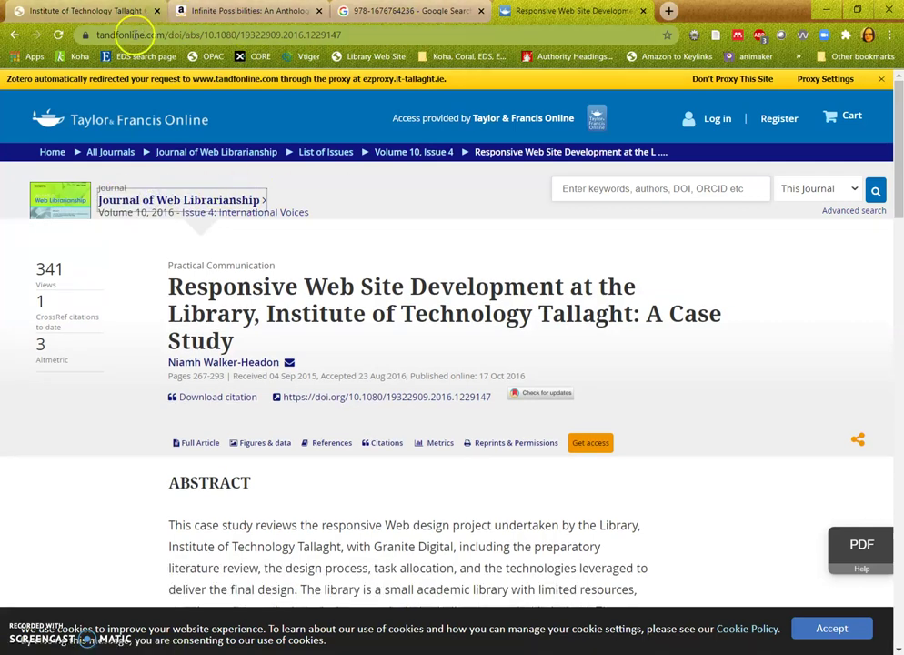
- Return to the loan request form and enter "Journal of web librarianship" as the publication title
{"action": "left_click", "coordinate": [109, 13]}
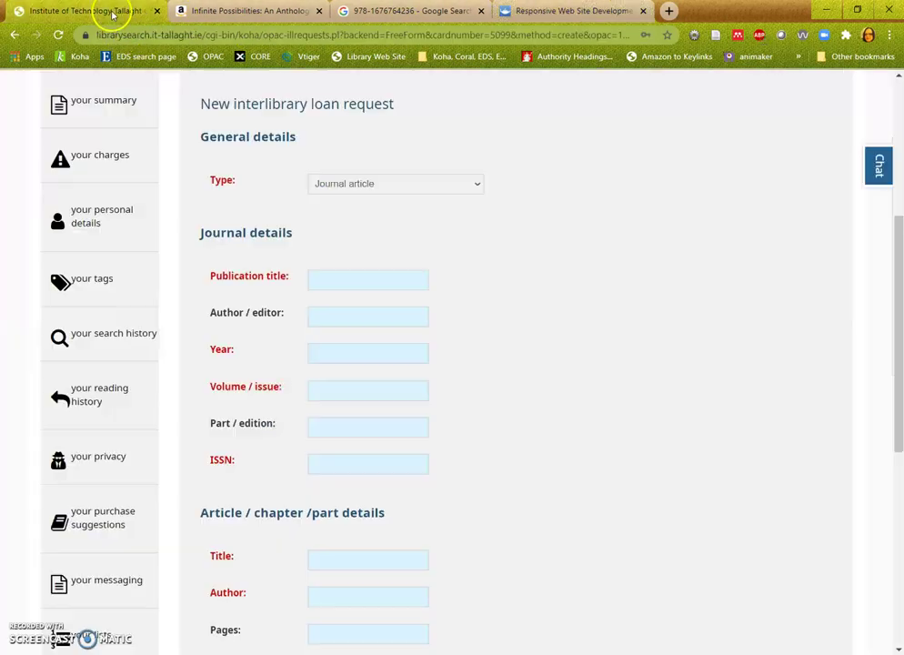
{"action": "left_click", "coordinate": [339, 280]}
{"action": "type", "text": "J"}
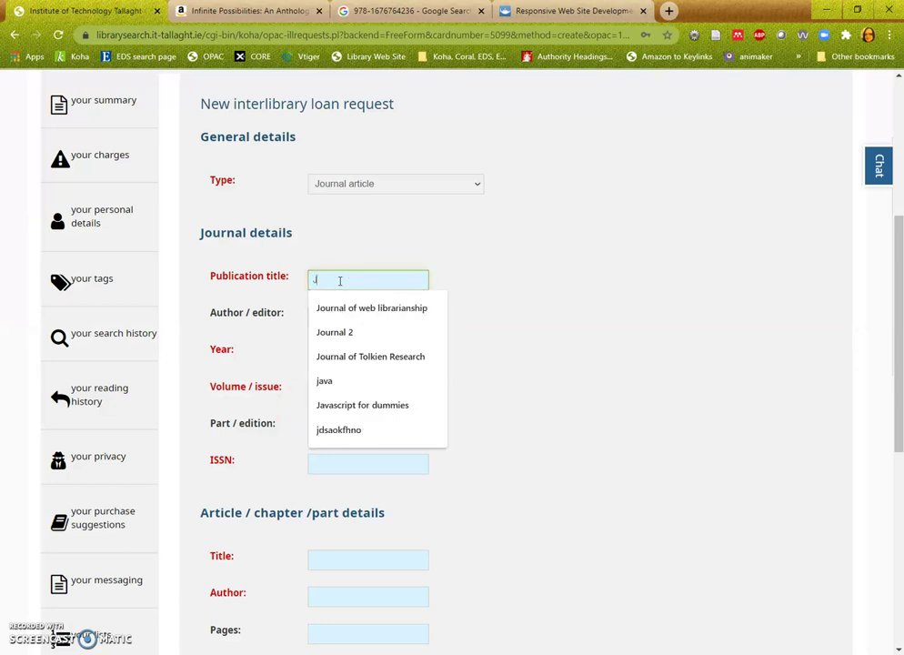
{"action": "type", "text": "ournal of web librarianship"}
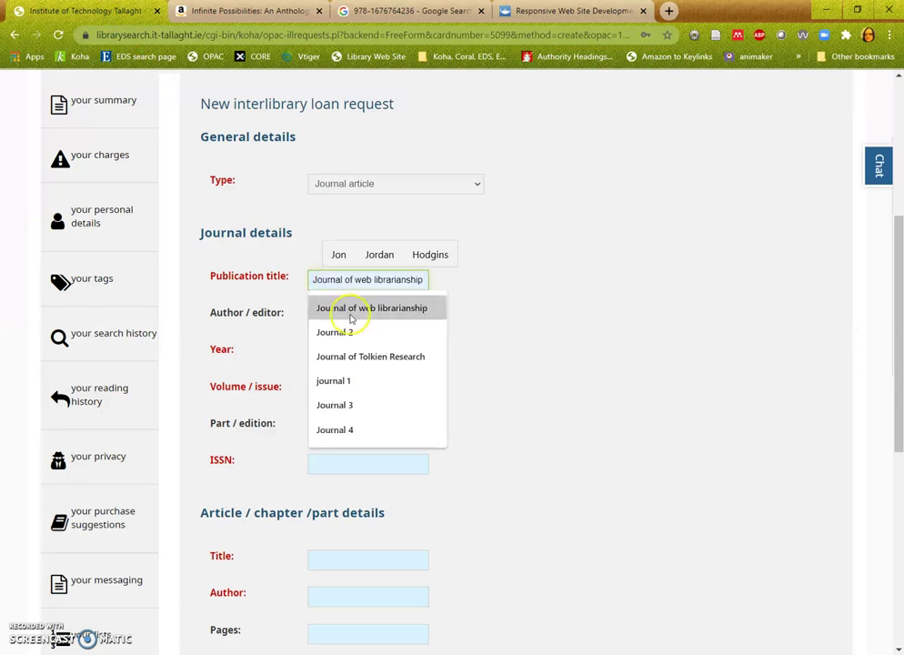
{"action": "left_click", "coordinate": [349, 313]}
- Check the publication year on the Taylor & Francis article page and enter 2016 as the request's year
{"action": "left_click", "coordinate": [339, 354]}
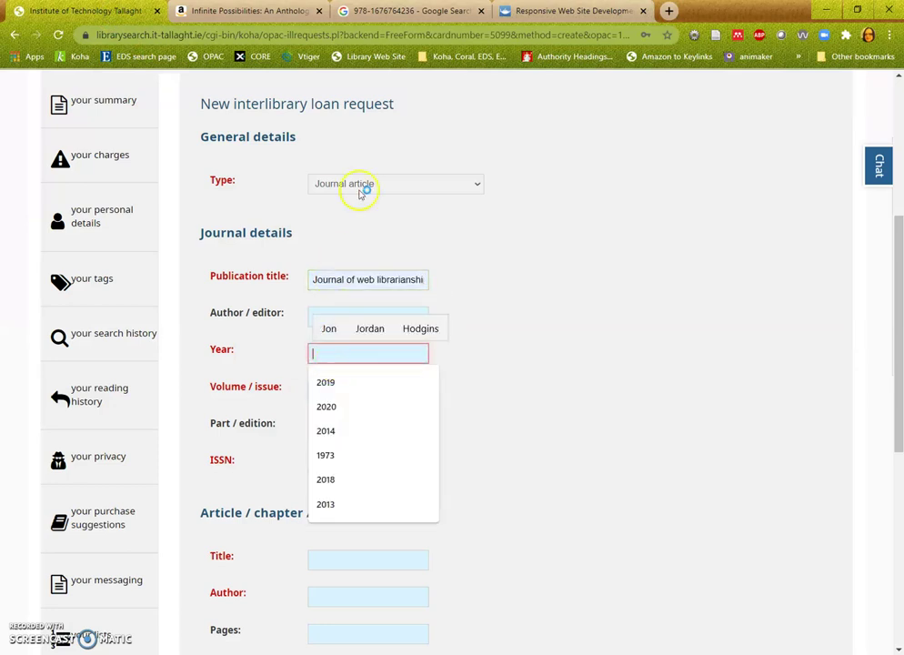
{"action": "left_click", "coordinate": [526, 14]}
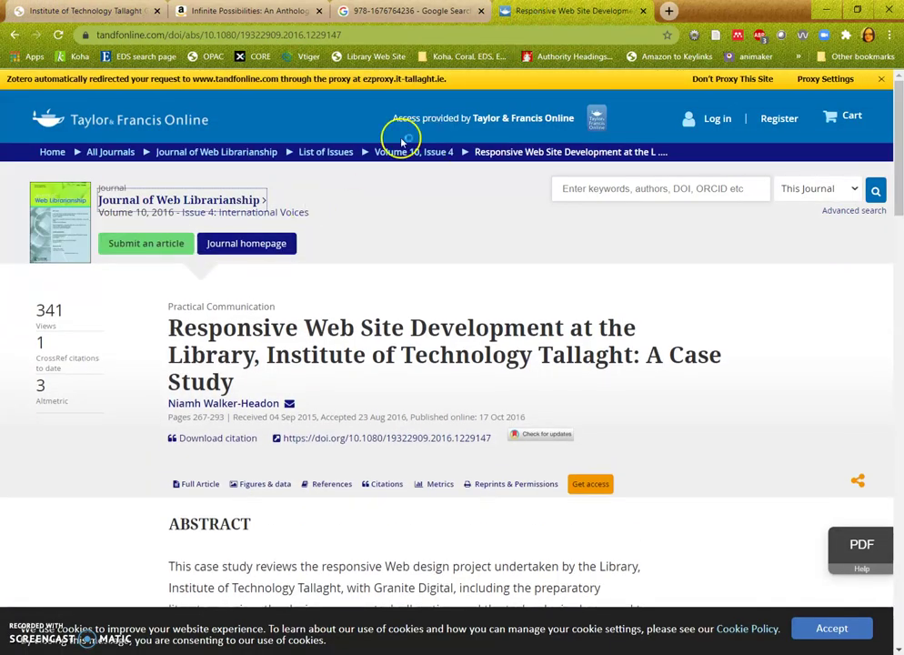
{"action": "scroll", "coordinate": [403, 137], "scroll_direction": "down", "scroll_amount": 1}
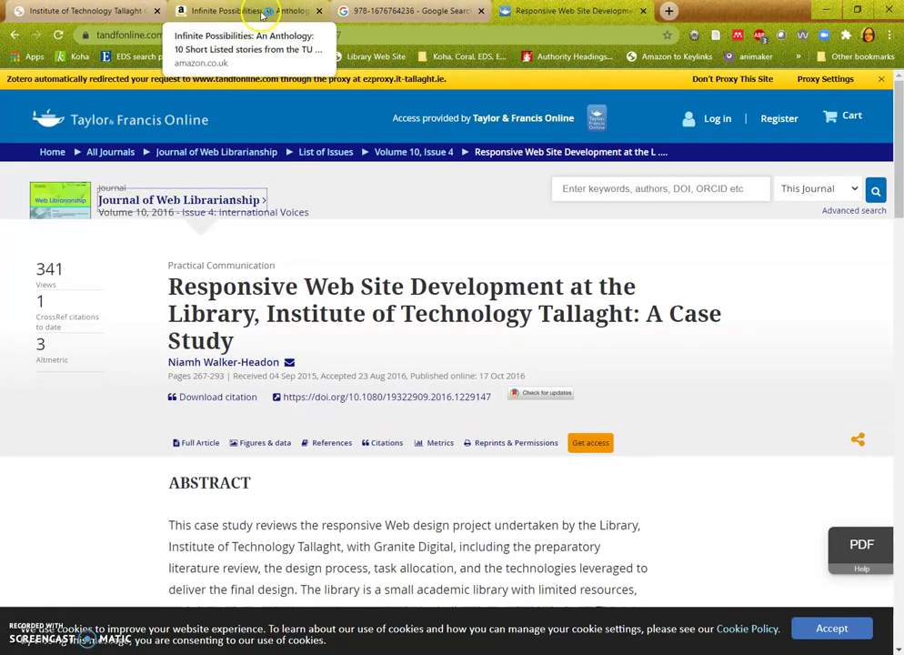
{"action": "left_click", "coordinate": [86, 11]}
{"action": "type", "text": "20"}
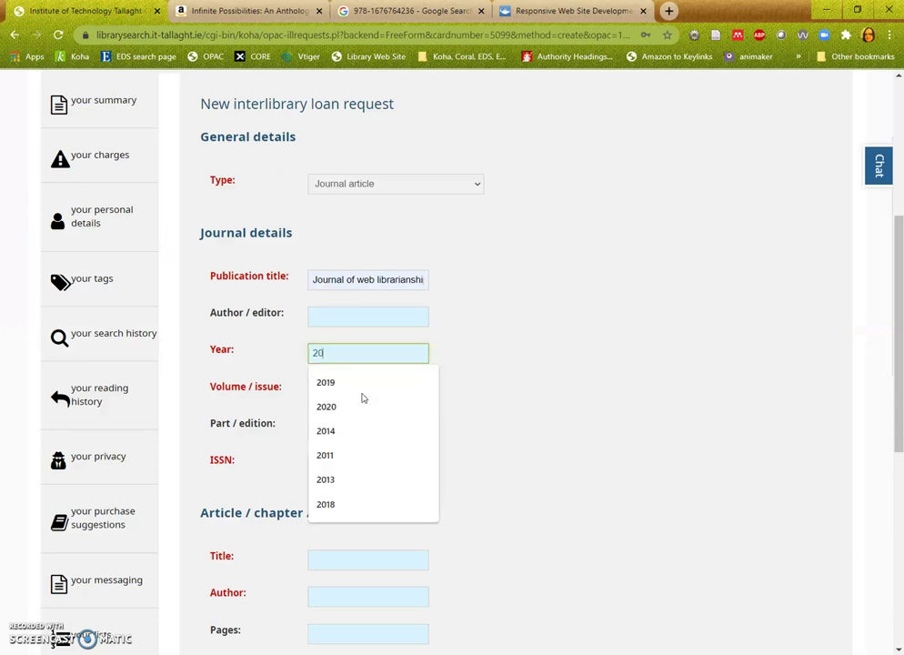
{"action": "type", "text": "16"}
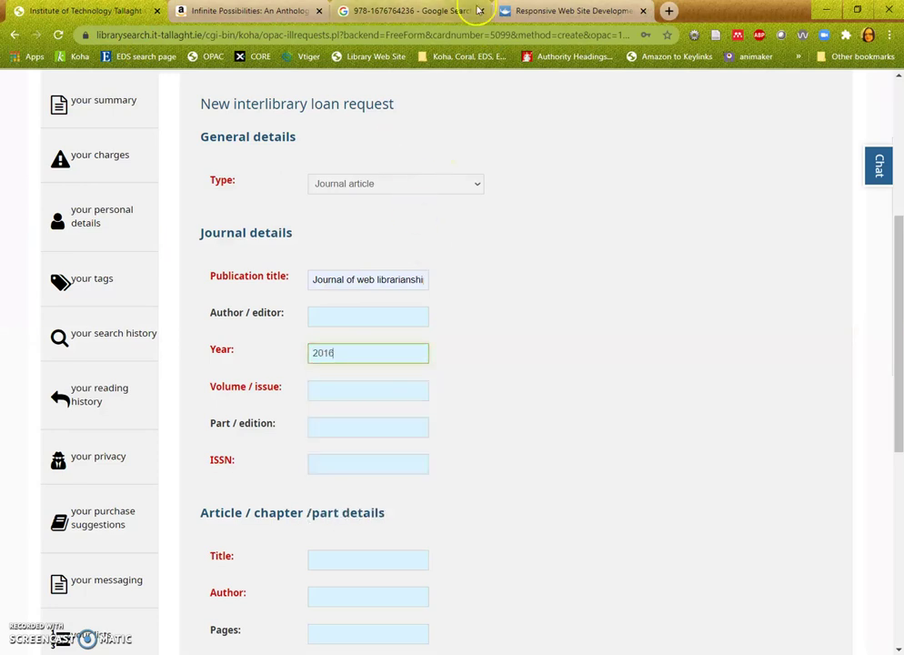
- Check the volume and issue on the article page and enter "10 / 4" as the request's volume / issue
{"action": "left_click", "coordinate": [550, 11]}
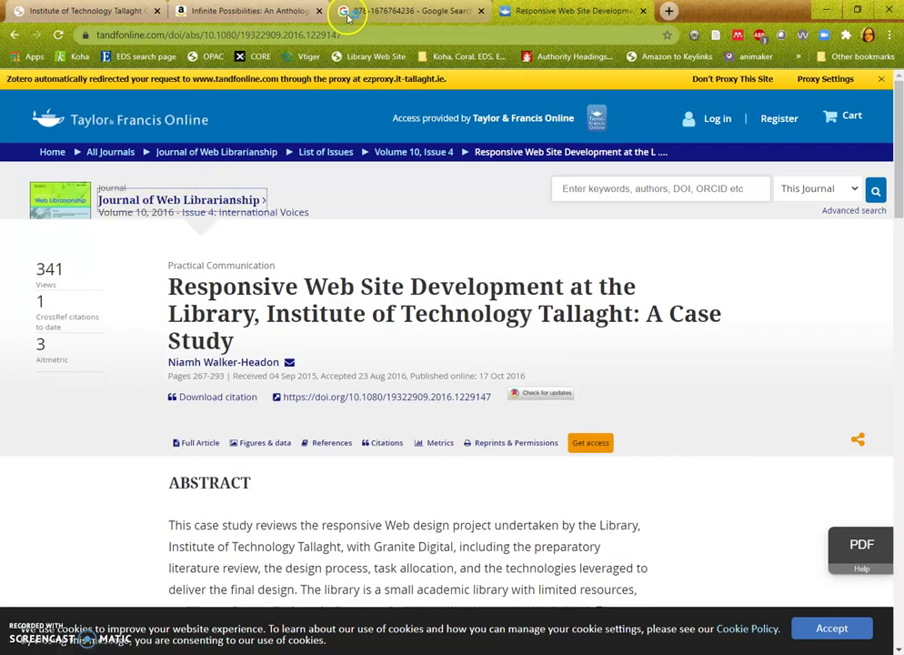
{"action": "left_click", "coordinate": [88, 11]}
{"action": "left_click", "coordinate": [191, 232]}
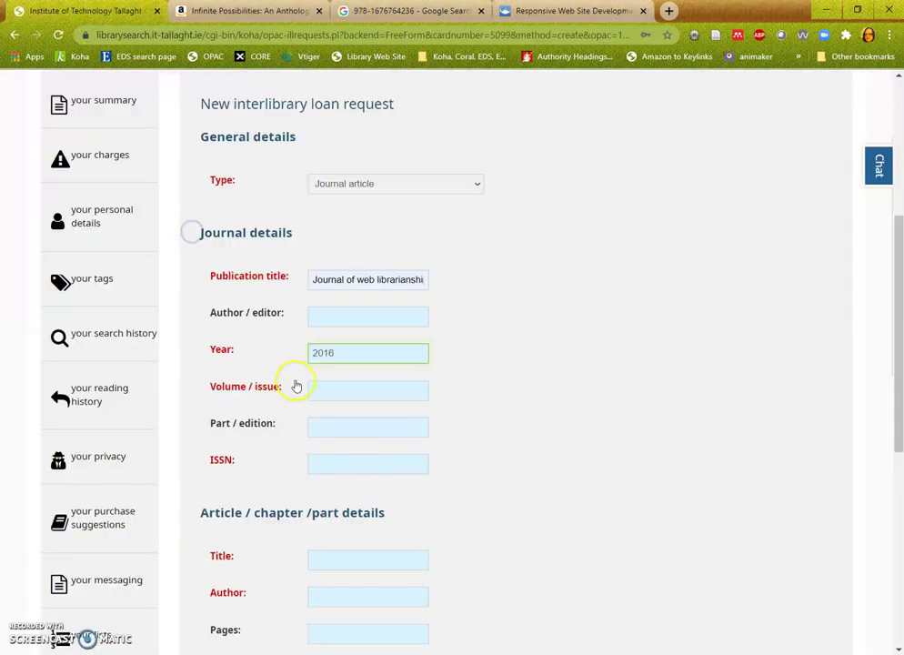
{"action": "left_click", "coordinate": [334, 386]}
{"action": "type", "text": "10 / 4"}
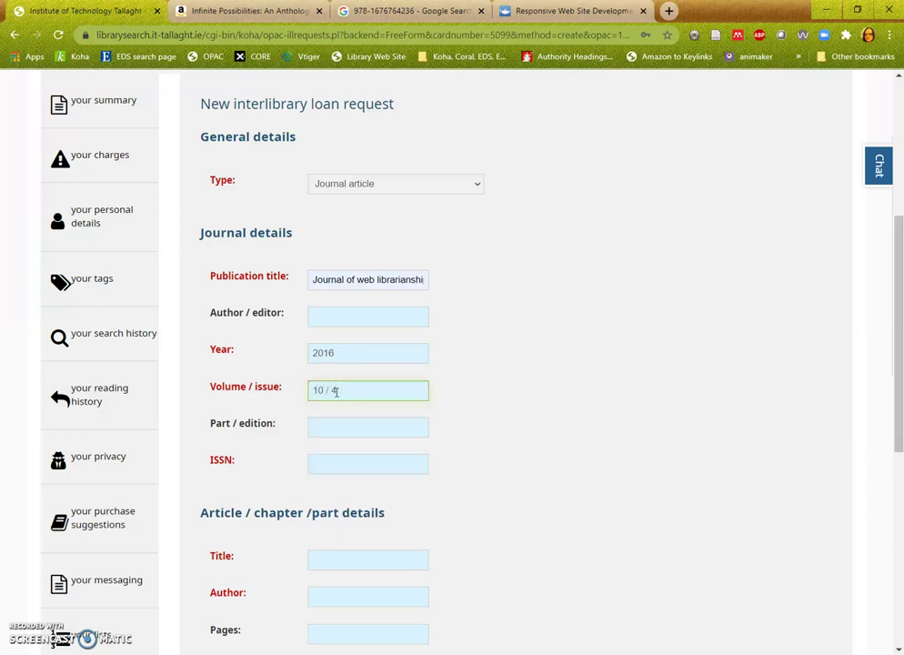
- Look for the journal's ISSN through the article's Taylor & Francis citation export, then return to the request form
{"action": "left_click", "coordinate": [344, 471]}
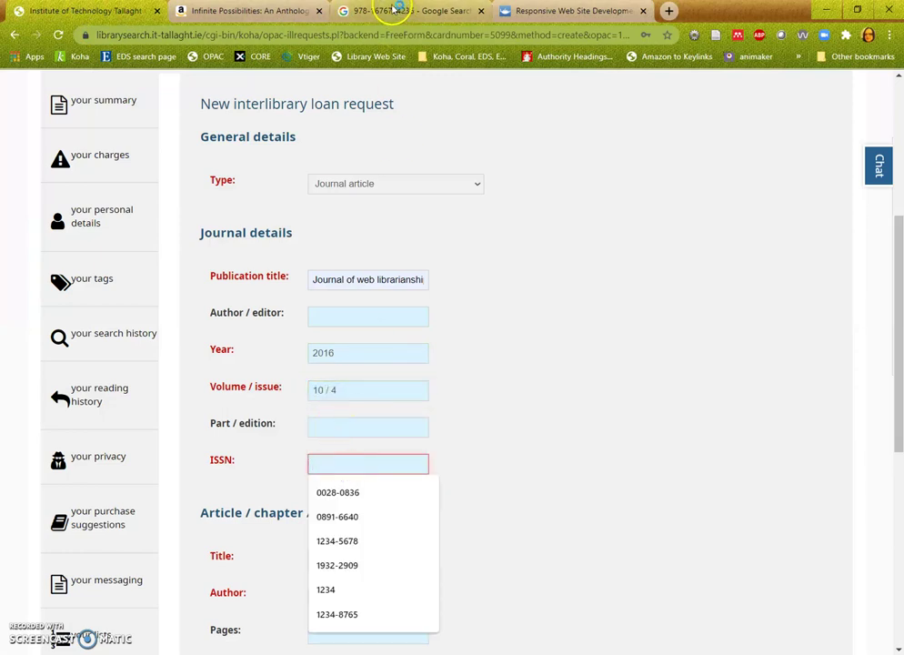
{"action": "key", "text": "ctrl+shift+t"}
{"action": "left_click", "coordinate": [53, 13]}
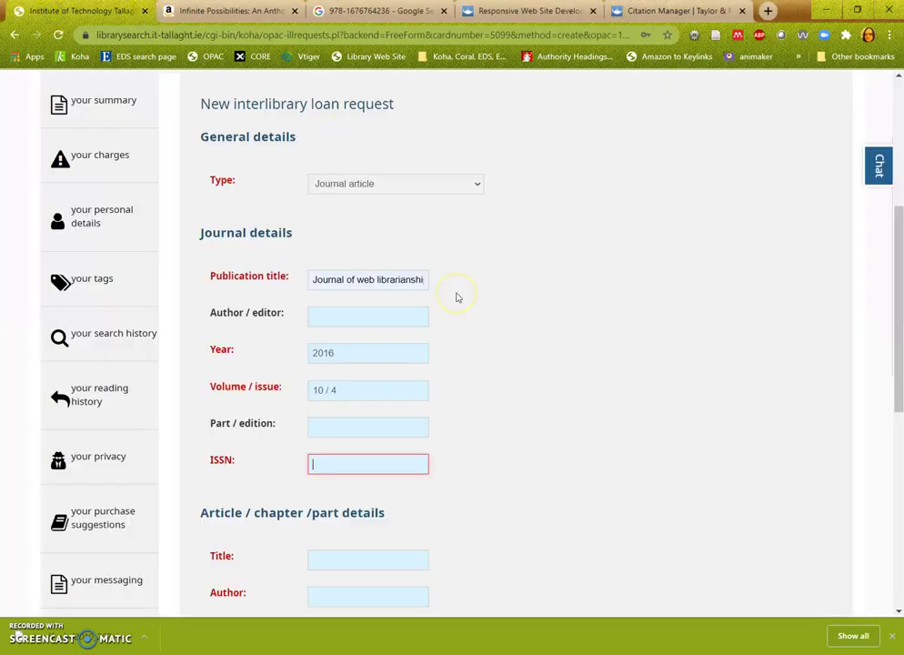
{"action": "left_click_drag", "start_coordinate": [292, 230], "coordinate": [222, 229]}
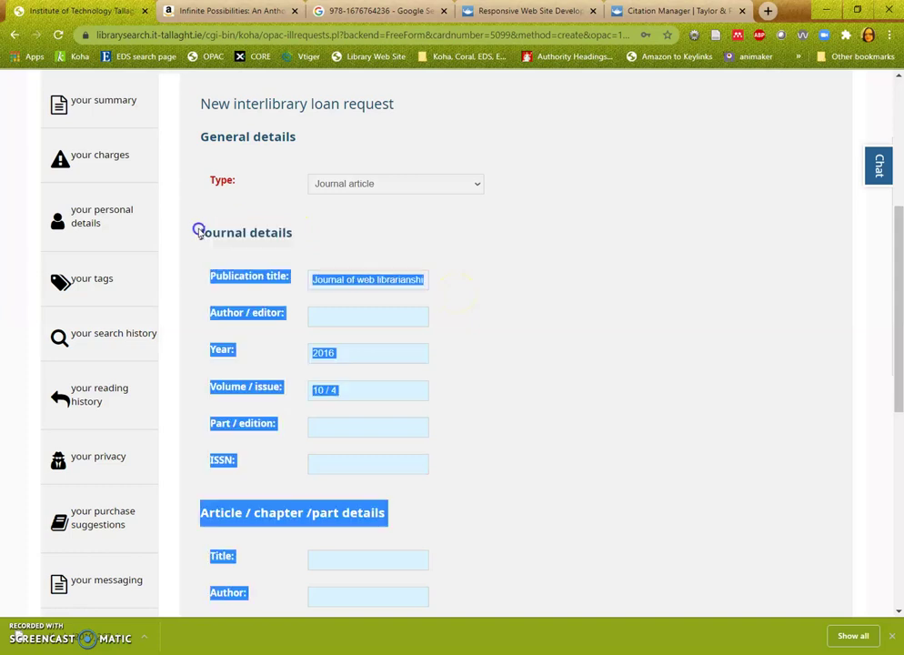
{"action": "left_click", "coordinate": [588, 361]}
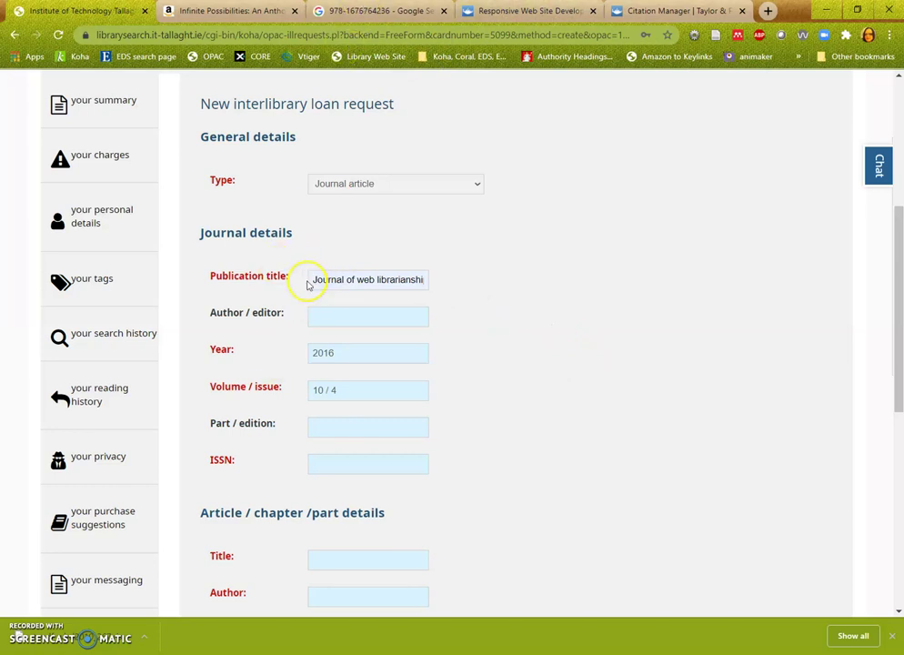
- Copy the publication title, search Google for "Journal of web librarianship issn" and open the Scimago result
{"action": "left_click_drag", "start_coordinate": [313, 282], "coordinate": [478, 285]}
{"action": "key", "text": "ctrl+c"}
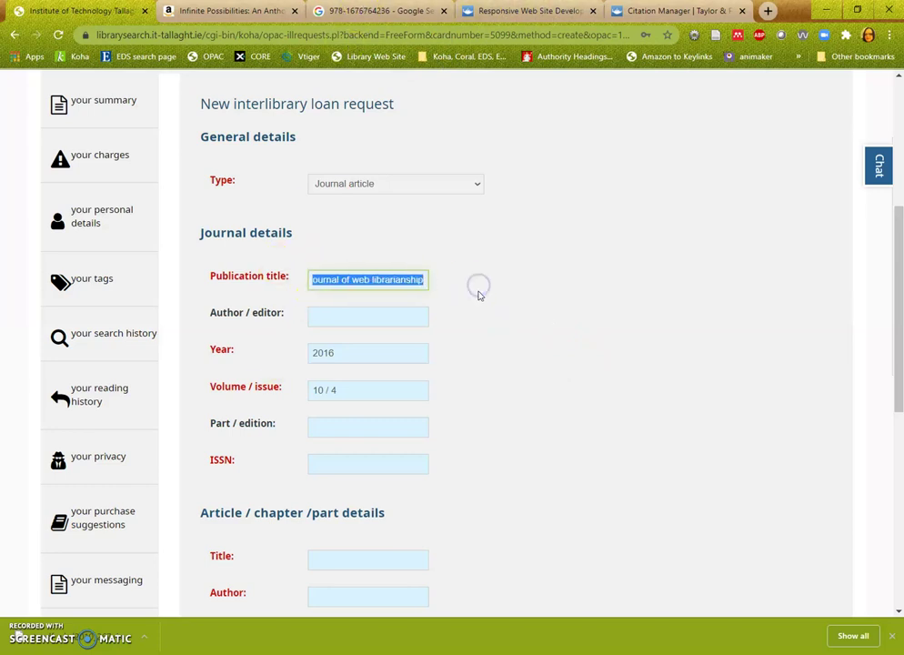
{"action": "left_click", "coordinate": [479, 11]}
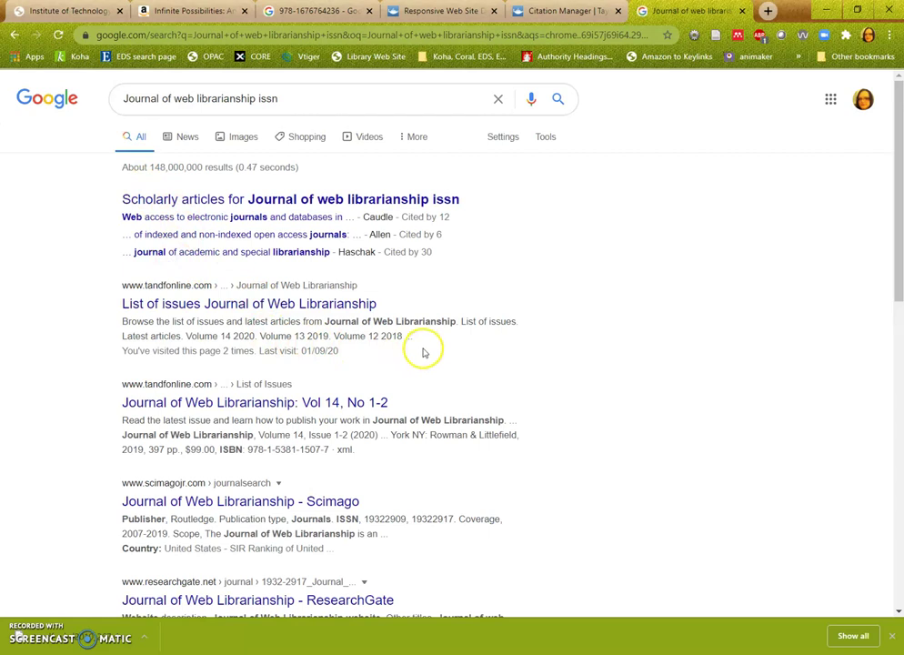
{"action": "scroll", "coordinate": [421, 349], "scroll_direction": "down", "scroll_amount": 1}
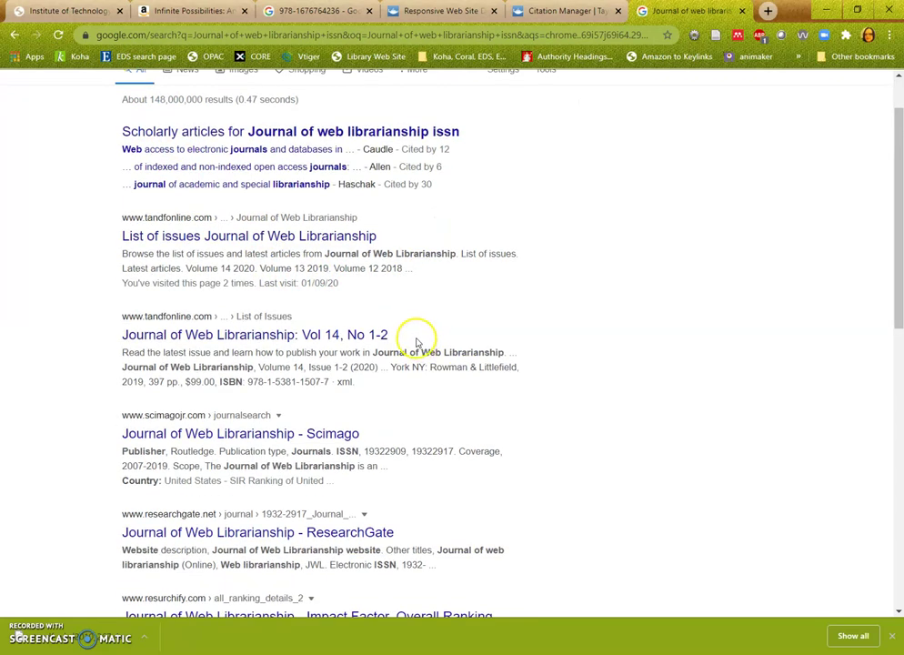
{"action": "scroll", "coordinate": [417, 342], "scroll_direction": "down", "scroll_amount": 1}
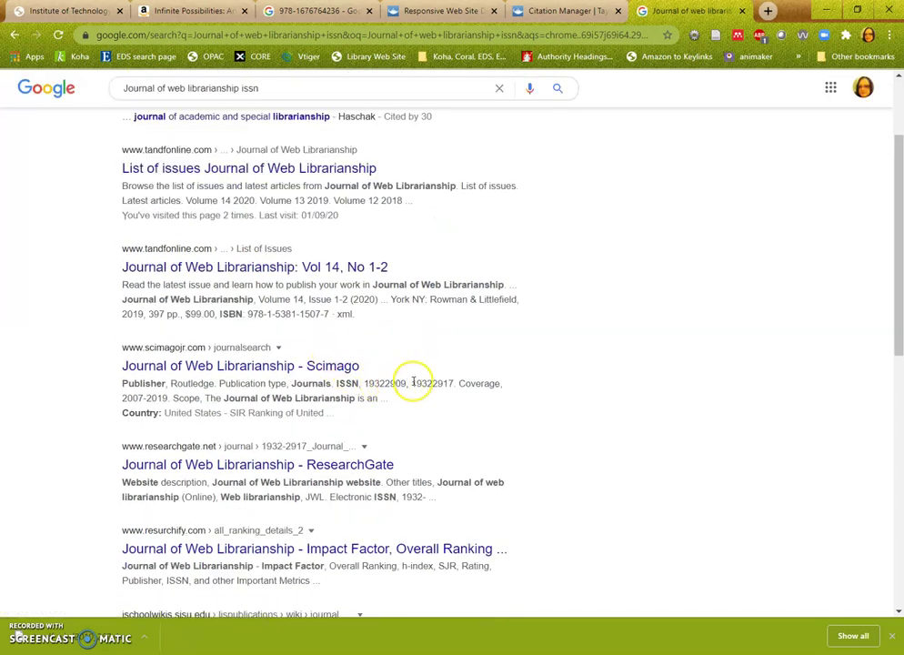
{"action": "left_click", "coordinate": [238, 373]}
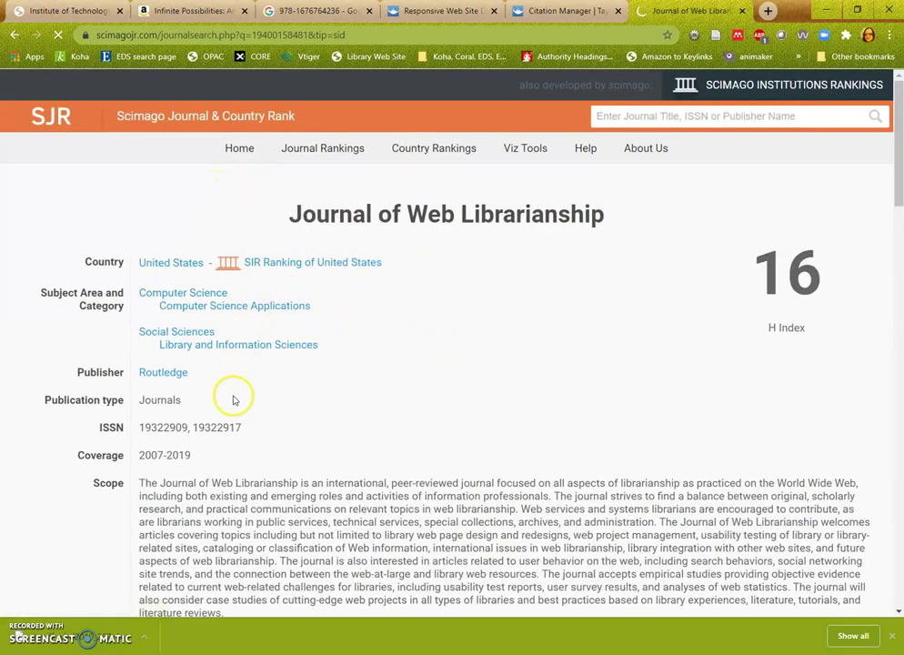
- Try to copy the ISSN 19322917 from the Scimago page and paste it into the request's ISSN
{"action": "left_click_drag", "start_coordinate": [247, 433], "coordinate": [216, 428]}
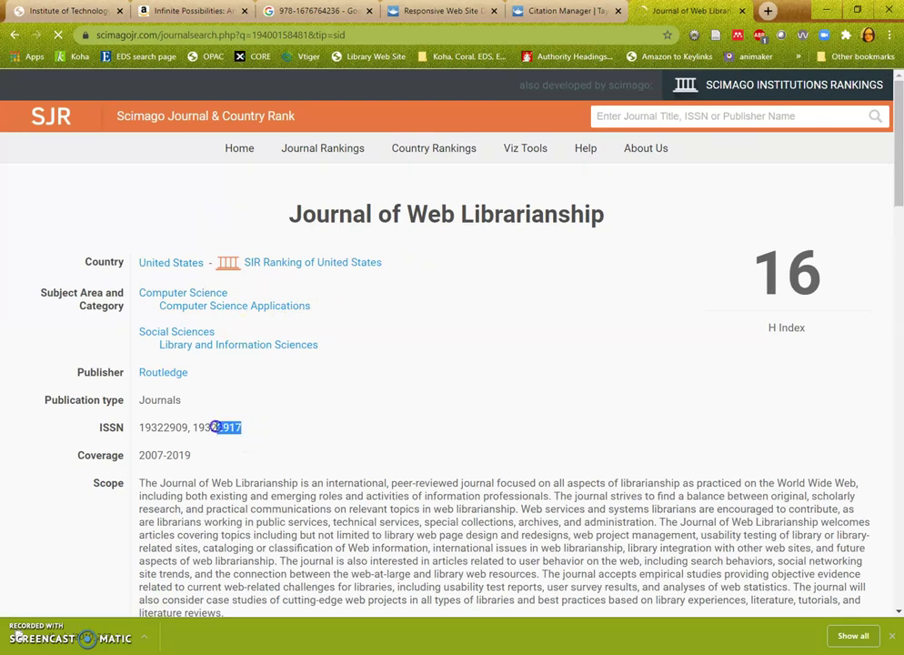
{"action": "right_click", "coordinate": [195, 427]}
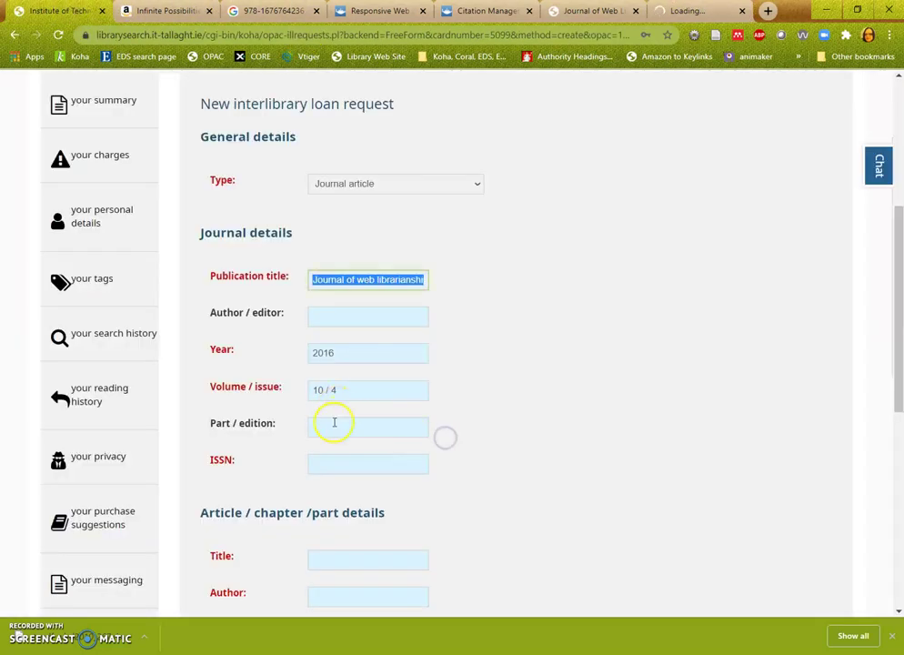
{"action": "right_click", "coordinate": [321, 464]}
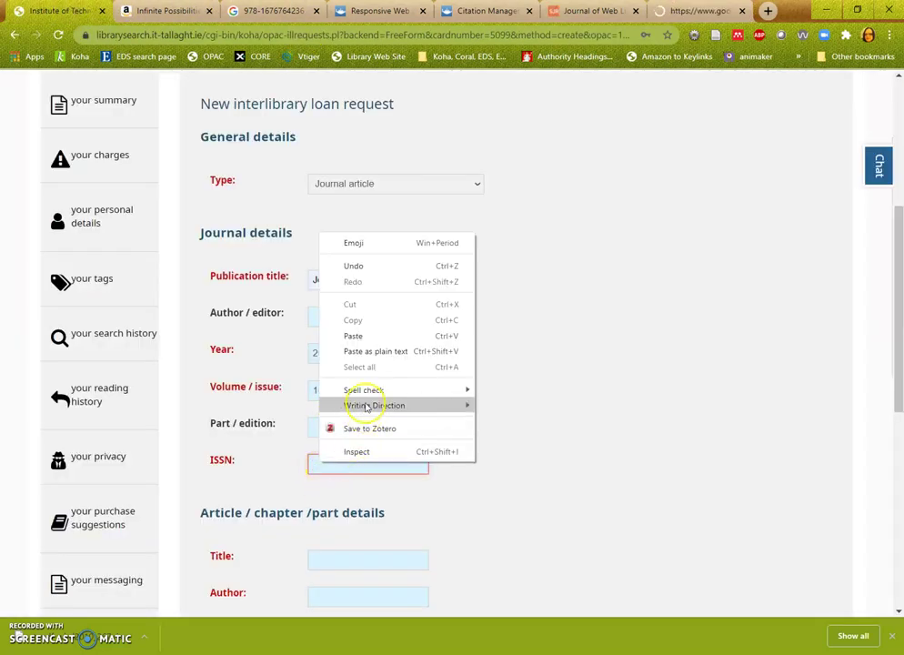
{"action": "left_click", "coordinate": [372, 336]}
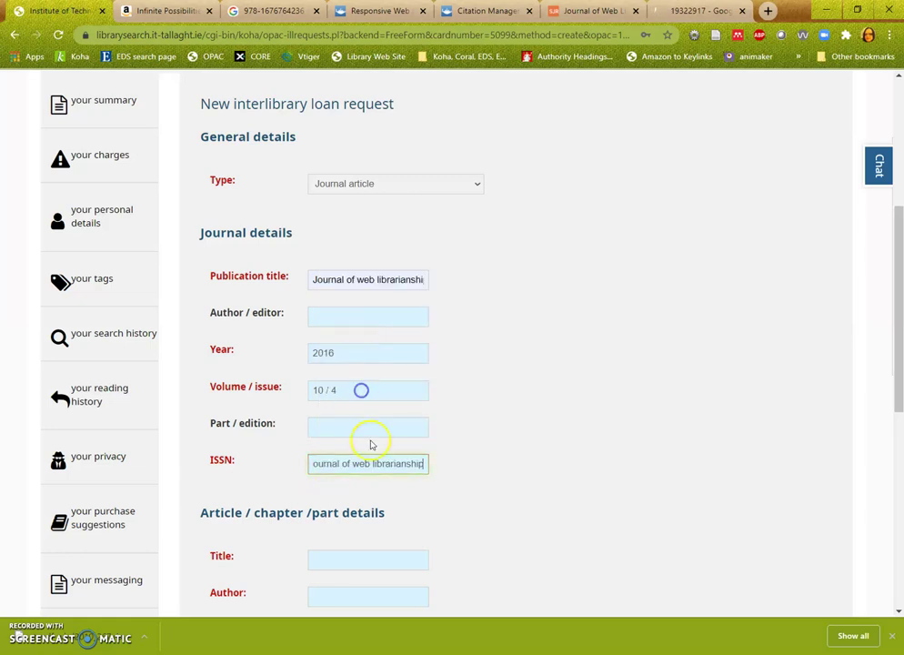
- Set the article title to "Responsive web design" and fill in the article author's name from the saved suggestions
{"action": "scroll", "coordinate": [367, 444], "scroll_direction": "down", "scroll_amount": 2}
{"action": "left_click", "coordinate": [345, 425]}
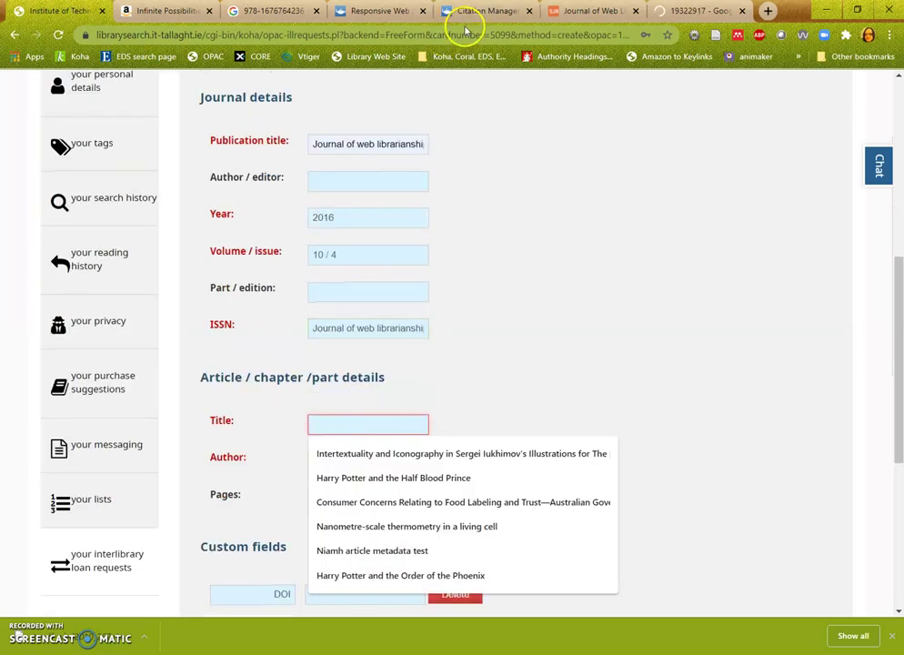
{"action": "type", "text": "re"}
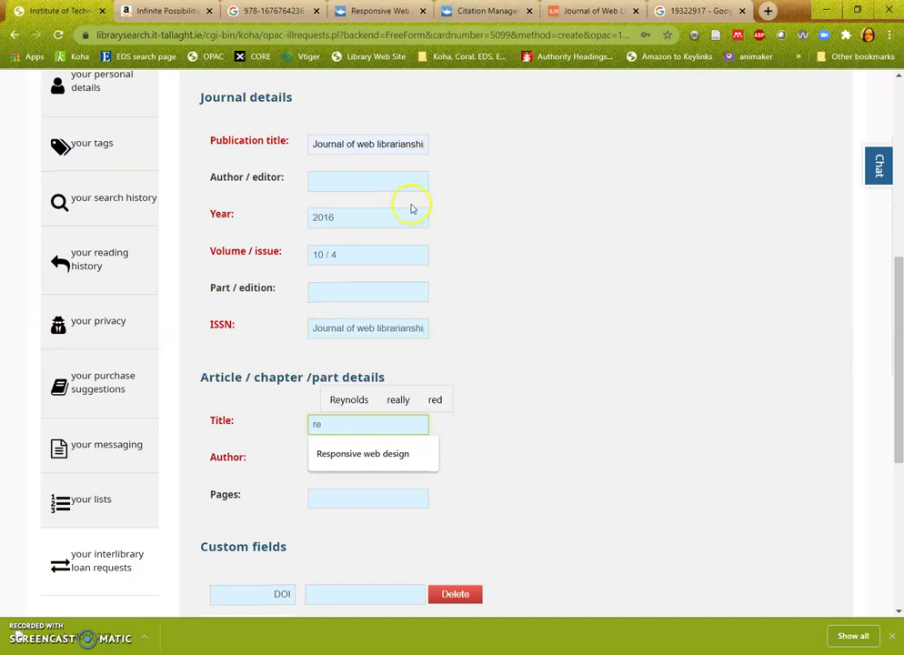
{"action": "left_click", "coordinate": [346, 454]}
{"action": "left_click", "coordinate": [329, 460]}
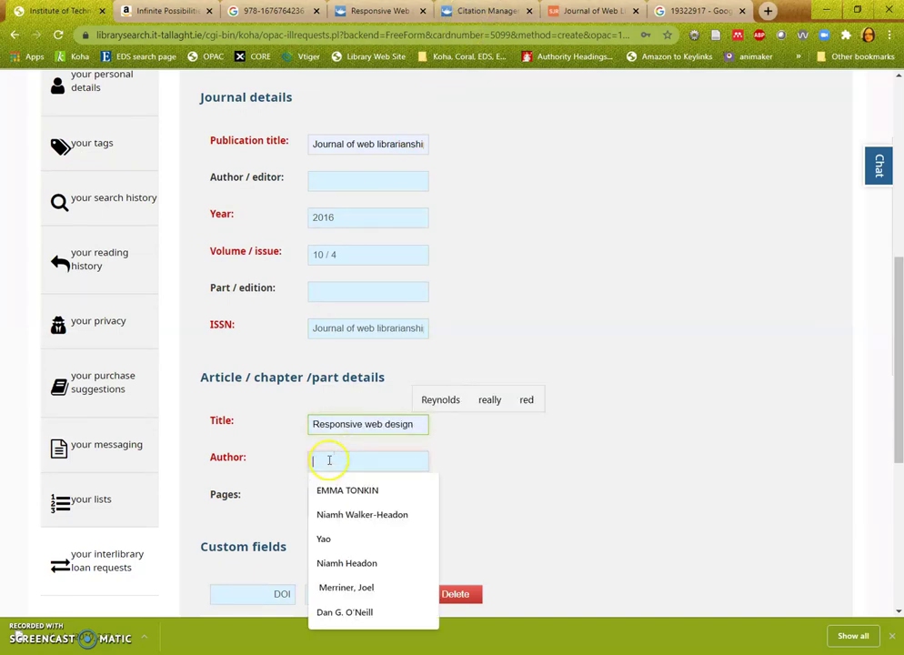
{"action": "left_click", "coordinate": [352, 515]}
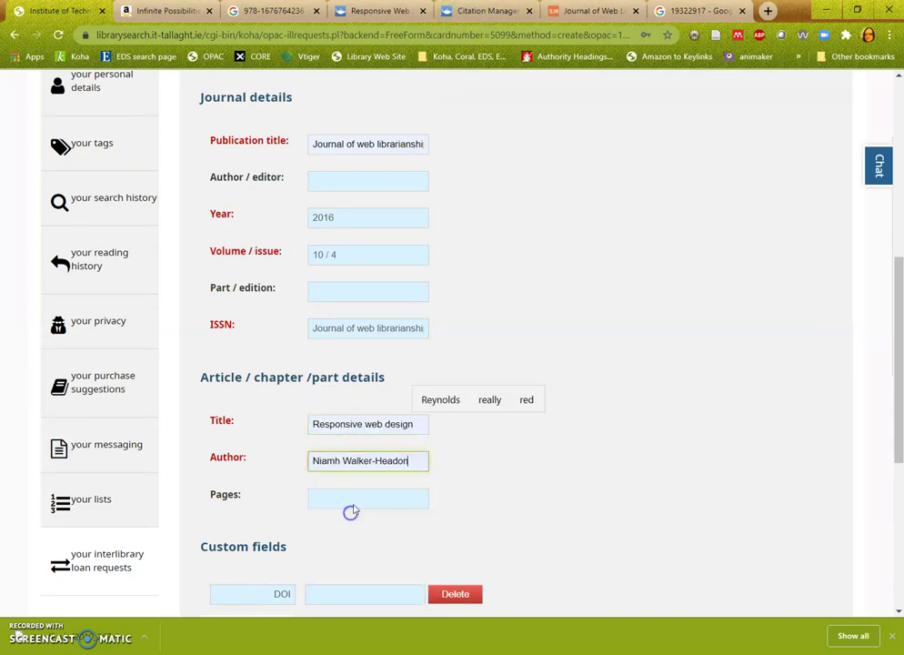
- Copy the DOI 10.1080/19322909.2016.1229147 from the Taylor & Francis article page into the request's DOI field and create the request
{"action": "scroll", "coordinate": [468, 417], "scroll_direction": "down", "scroll_amount": 2}
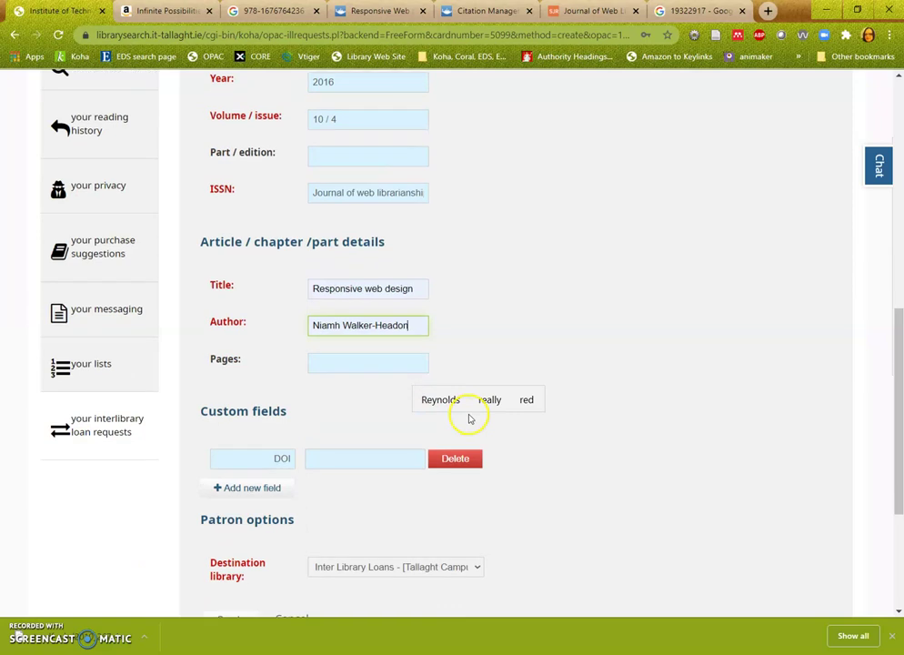
{"action": "left_click", "coordinate": [330, 455]}
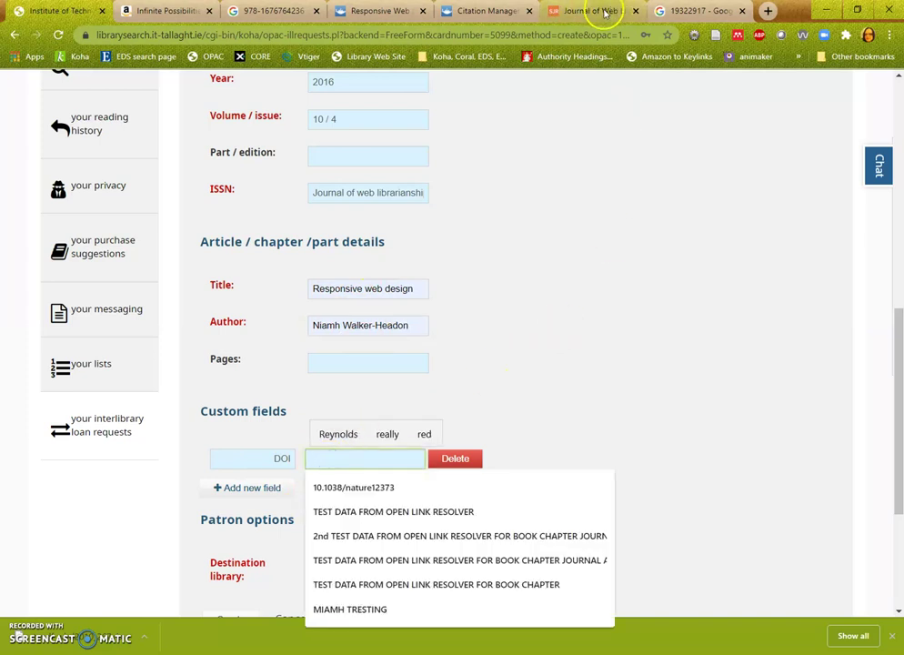
{"action": "left_click", "coordinate": [376, 11]}
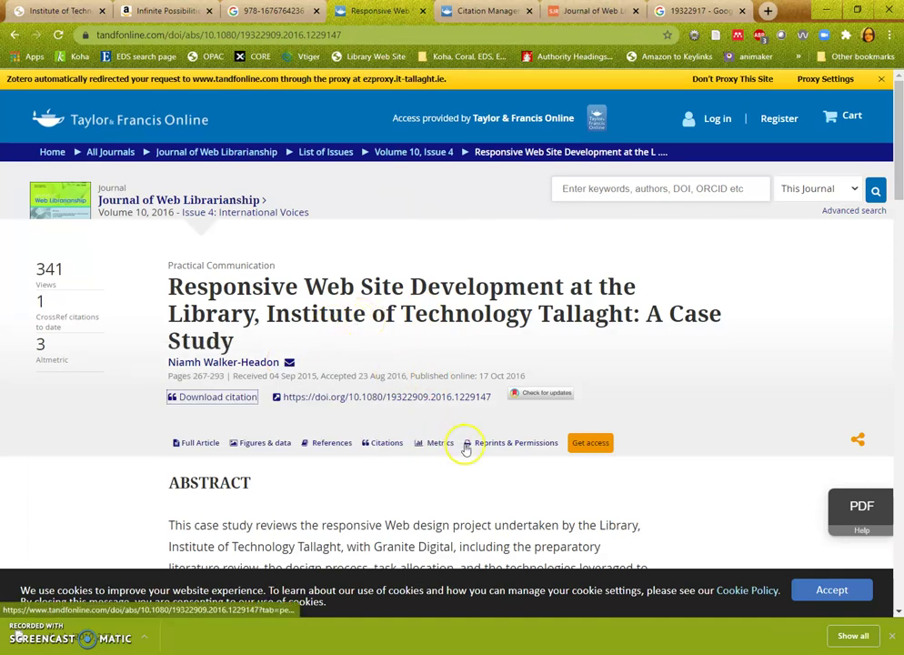
{"action": "scroll", "coordinate": [682, 354], "scroll_direction": "down", "scroll_amount": 1}
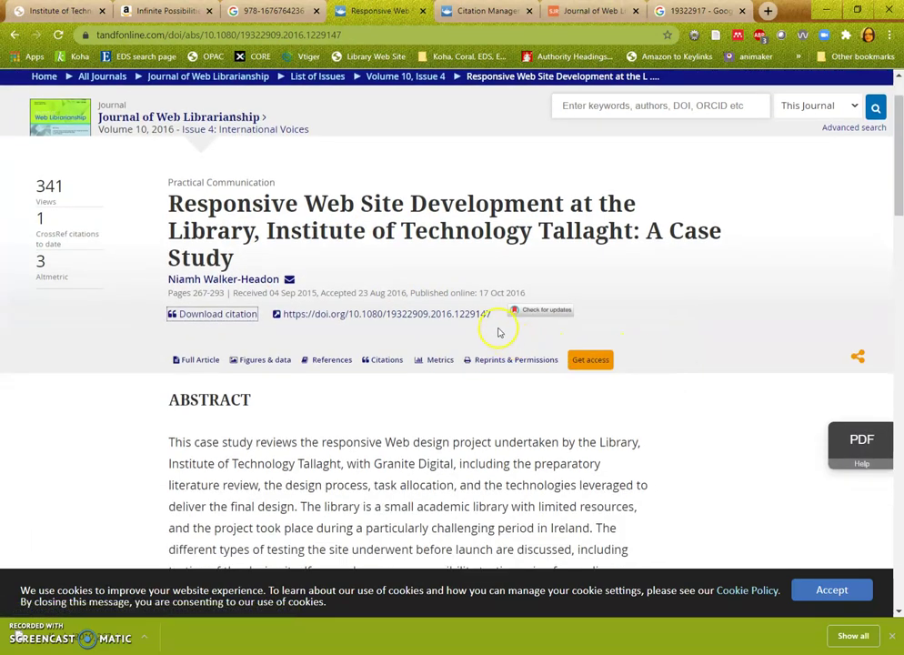
{"action": "left_click_drag", "start_coordinate": [492, 316], "coordinate": [368, 320]}
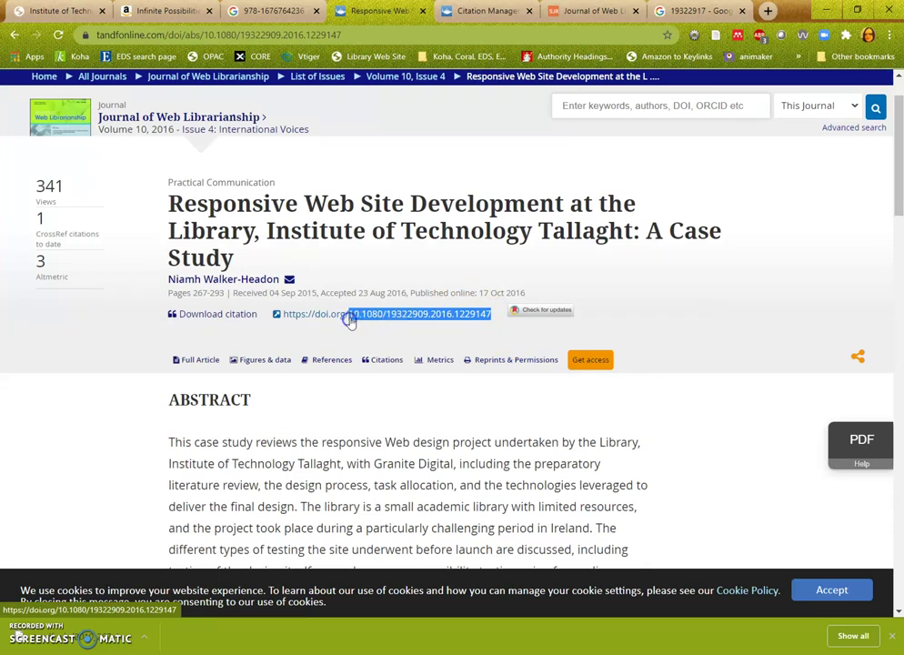
{"action": "right_click", "coordinate": [366, 317]}
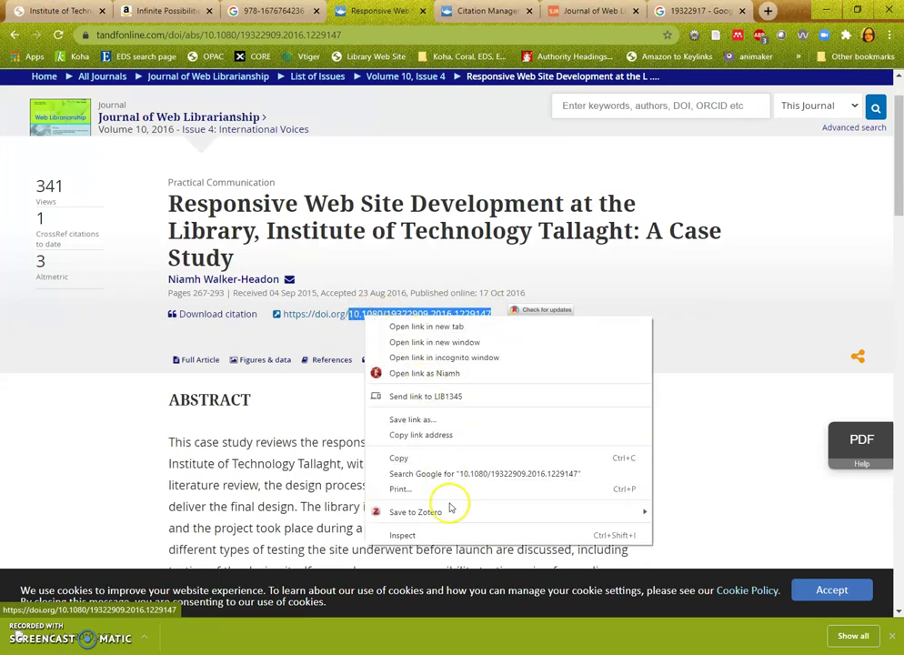
{"action": "left_click", "coordinate": [418, 458]}
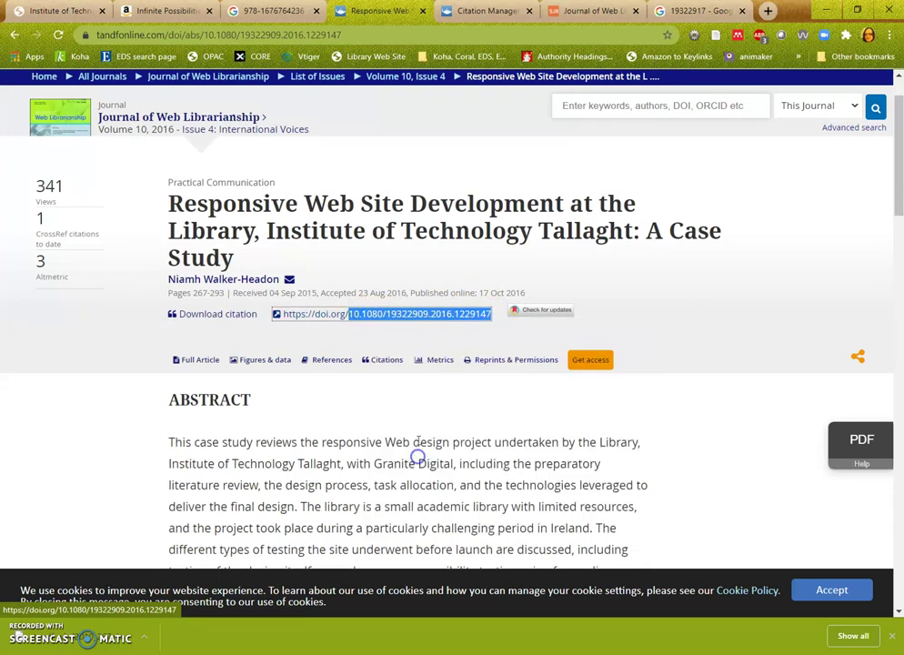
{"action": "left_click", "coordinate": [29, 8]}
{"action": "key", "text": "ctrl+v"}
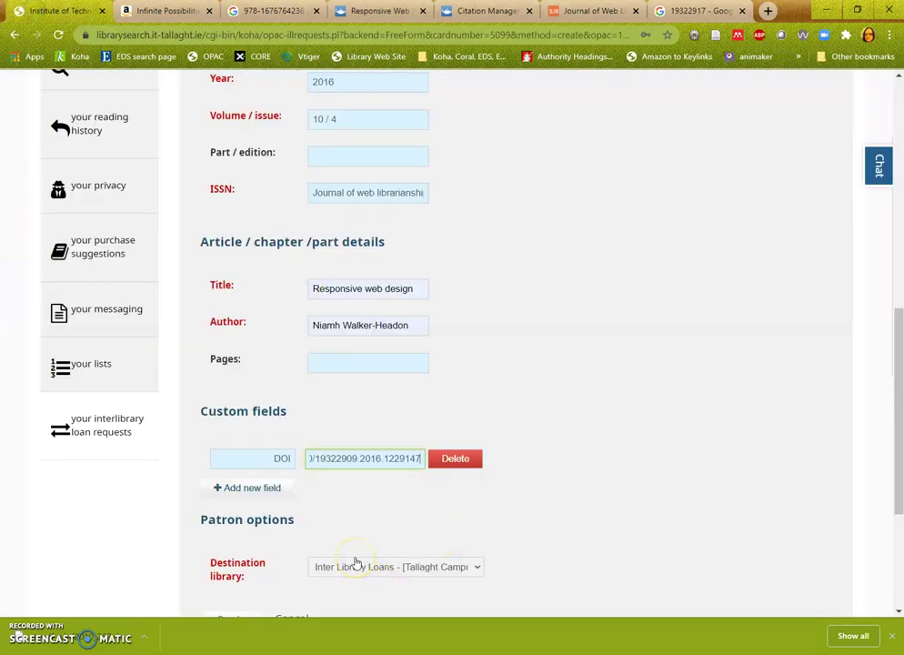
{"action": "scroll", "coordinate": [364, 512], "scroll_direction": "down", "scroll_amount": 3}
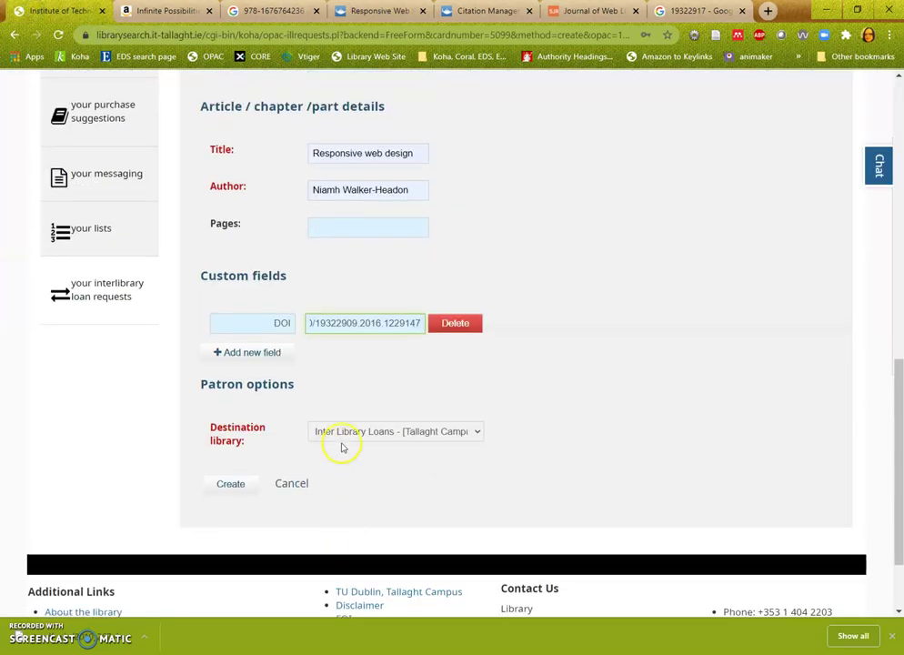
{"action": "left_click", "coordinate": [230, 489]}
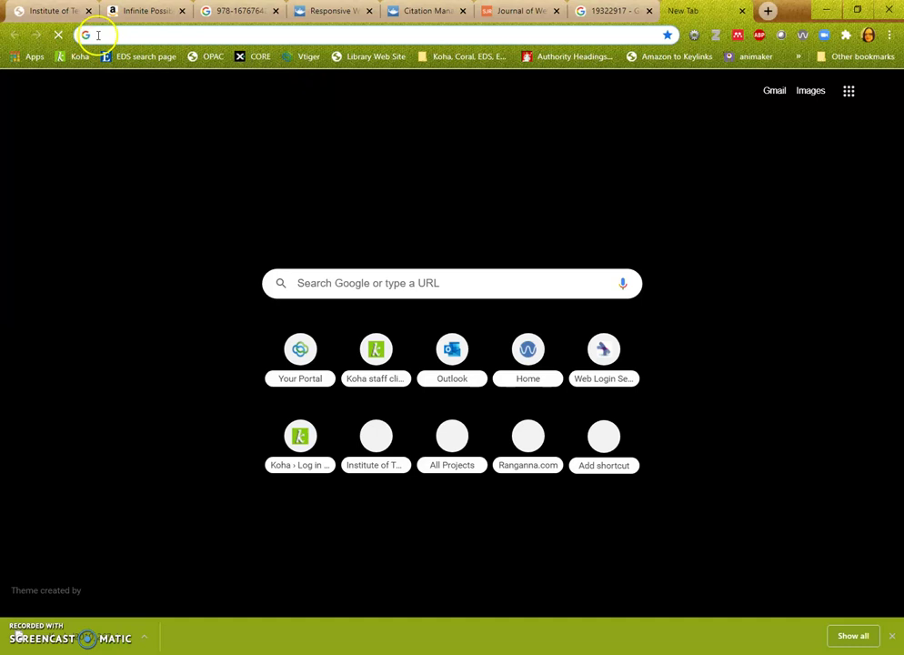
- View the Find It search on the library's home page, then return to the request's availability results
{"action": "left_click", "coordinate": [357, 55]}
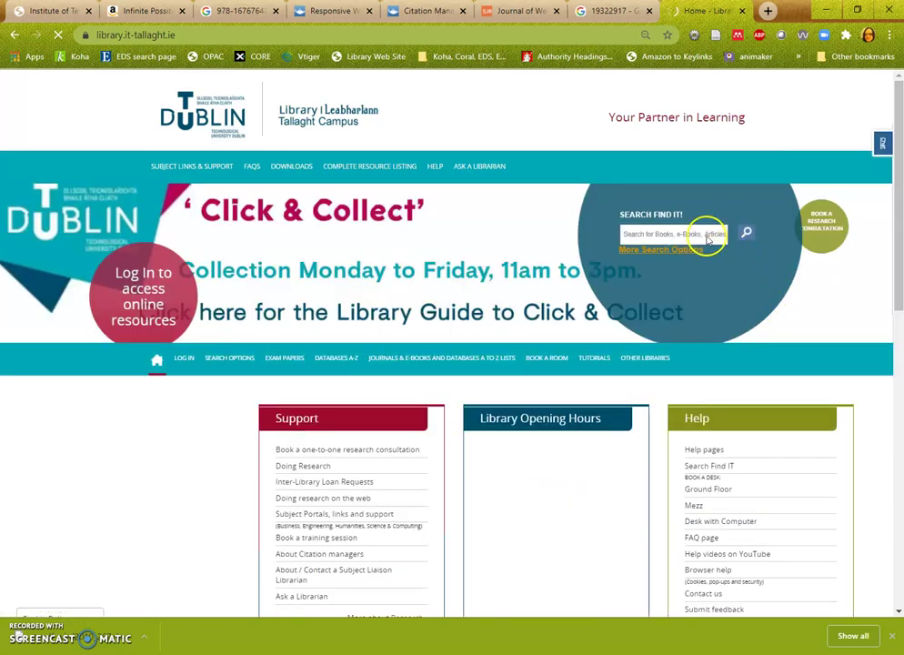
{"action": "left_click", "coordinate": [707, 236]}
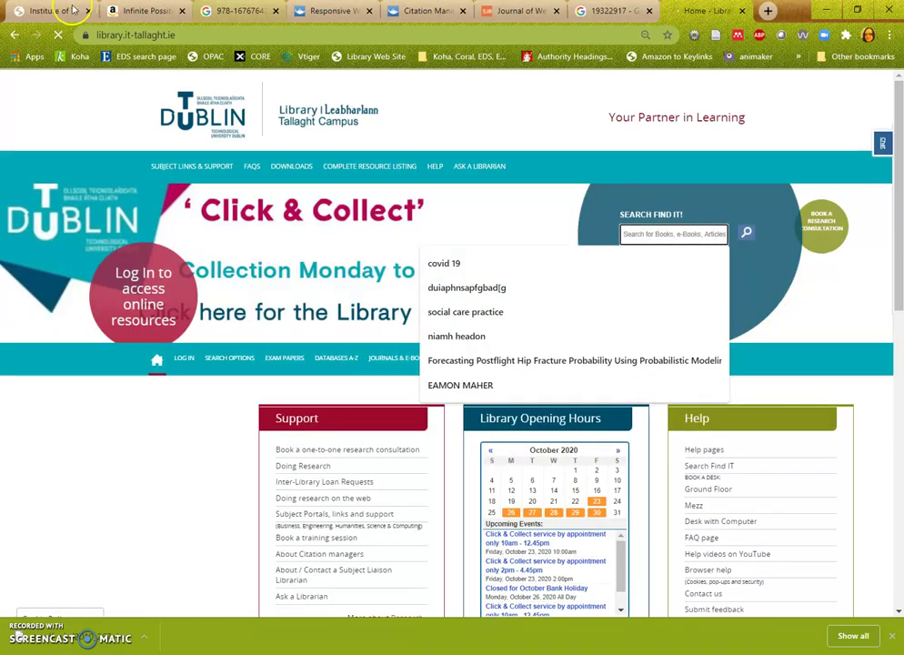
{"action": "left_click", "coordinate": [38, 12]}
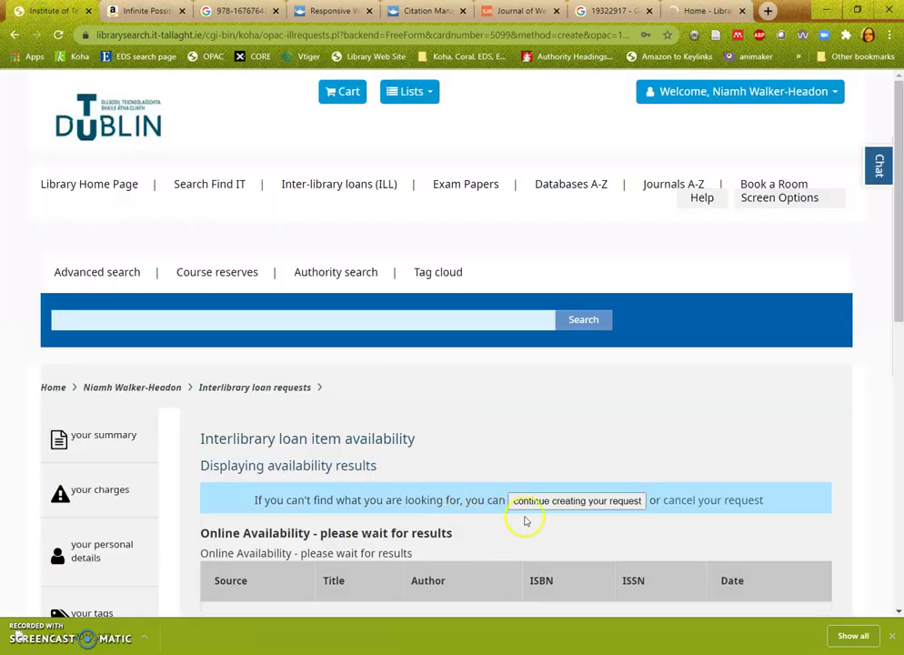
- Check the availability results, continue creating the article request, and look through the list of interlibrary loan requests
{"action": "scroll", "coordinate": [505, 487], "scroll_direction": "down", "scroll_amount": 3}
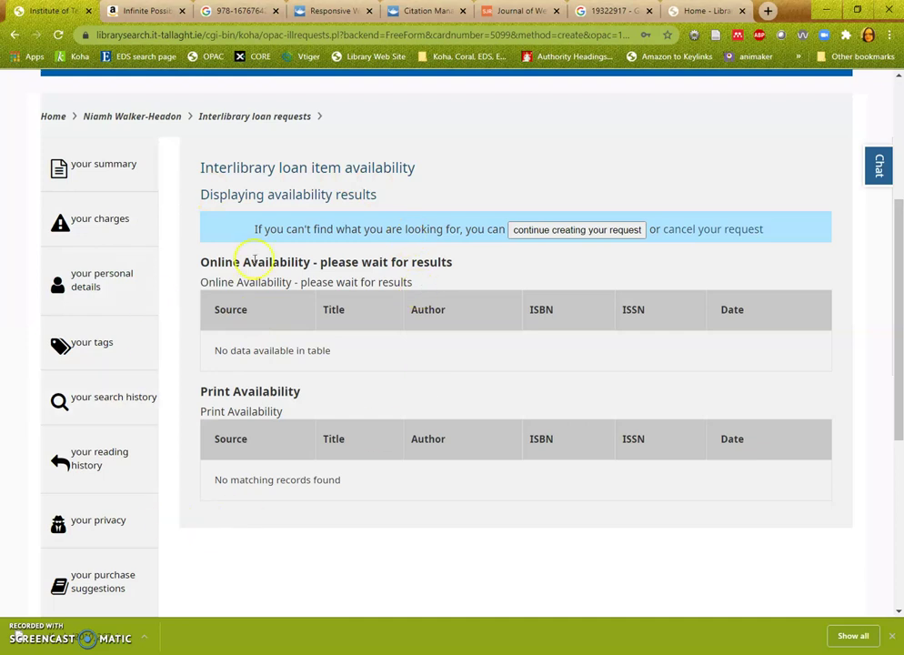
{"action": "left_click", "coordinate": [598, 232]}
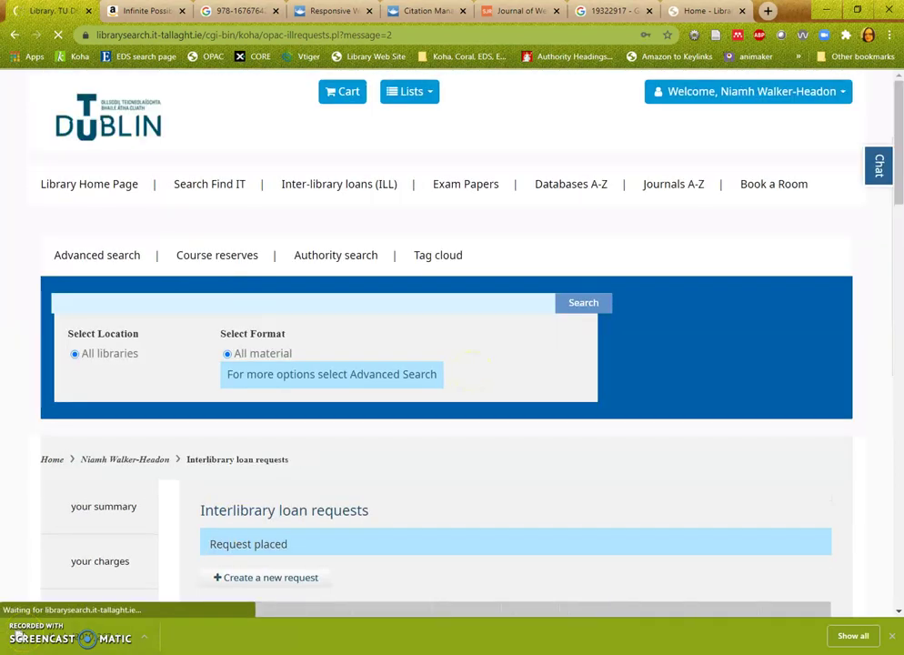
{"action": "scroll", "coordinate": [378, 484], "scroll_direction": "down", "scroll_amount": 3}
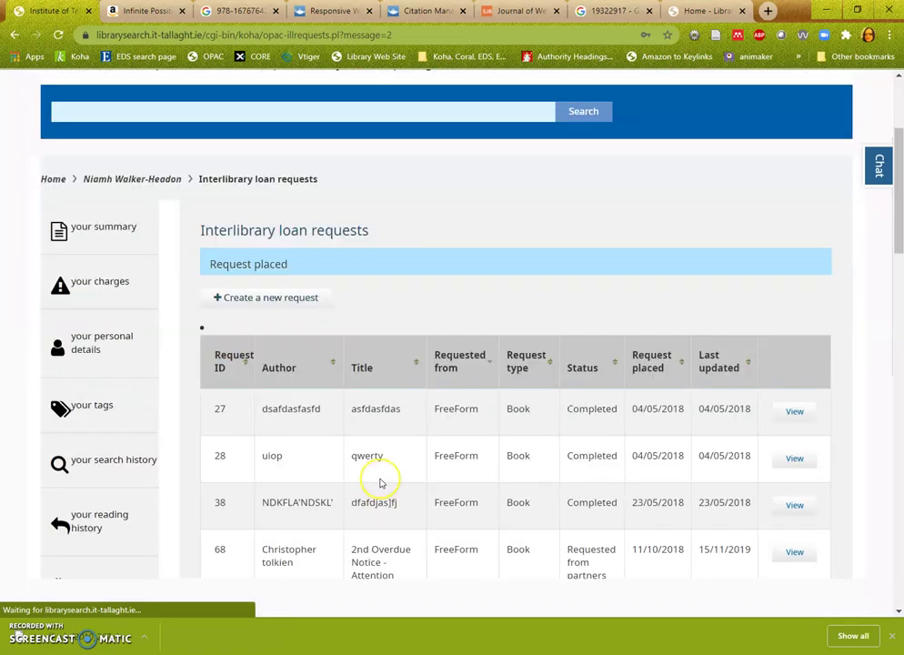
{"action": "scroll", "coordinate": [382, 483], "scroll_direction": "down", "scroll_amount": 17}
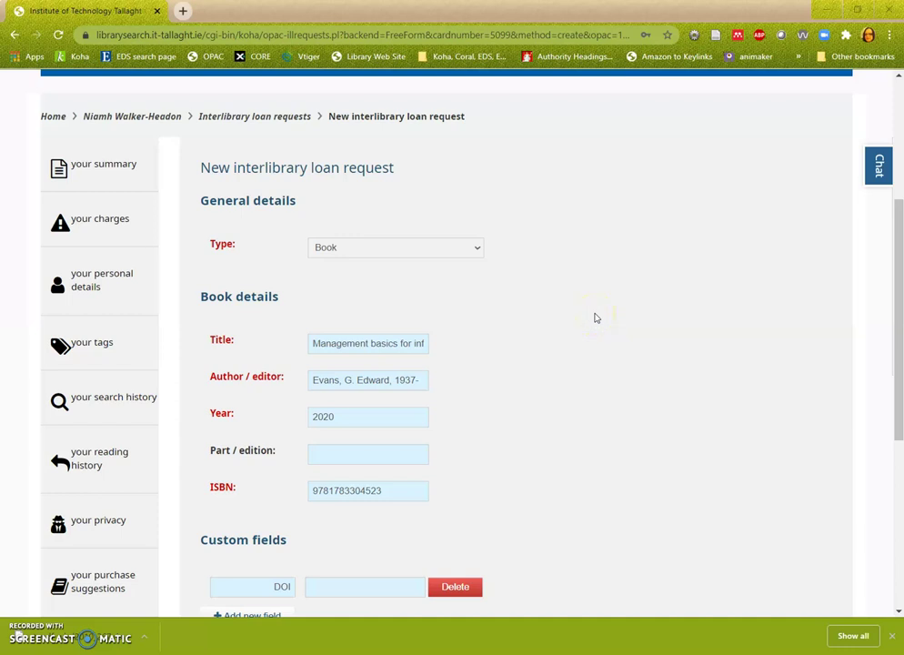
{"action": "scroll", "coordinate": [592, 317], "scroll_direction": "down", "scroll_amount": 1}
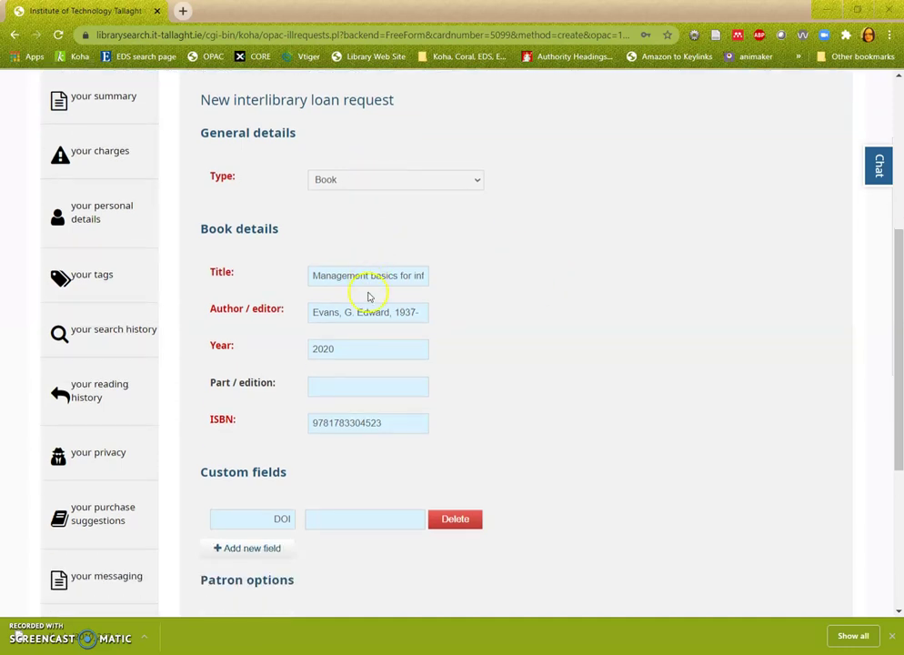
{"action": "scroll", "coordinate": [584, 417], "scroll_direction": "down", "scroll_amount": 3}
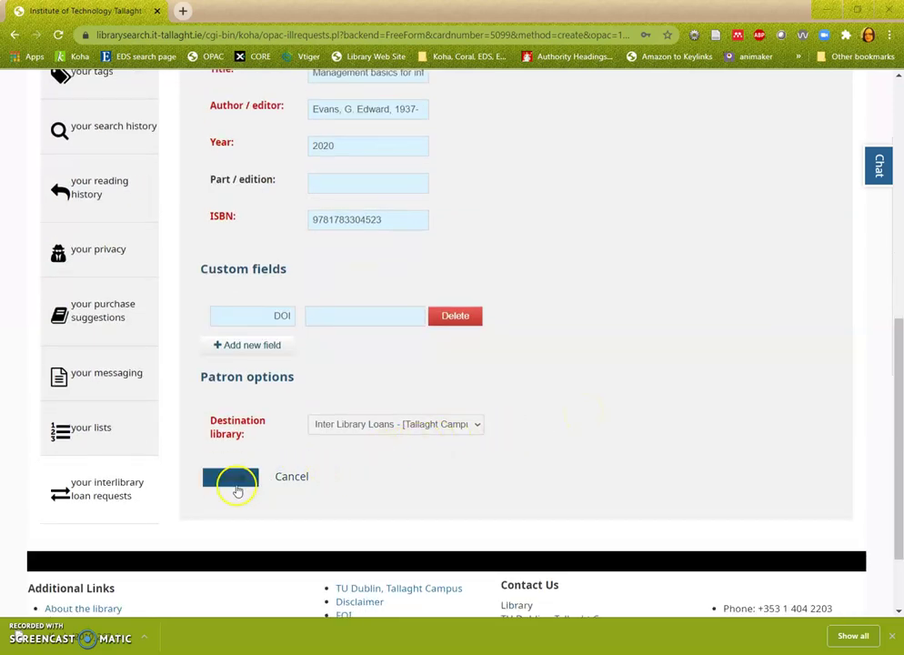
{"action": "left_click", "coordinate": [233, 485]}
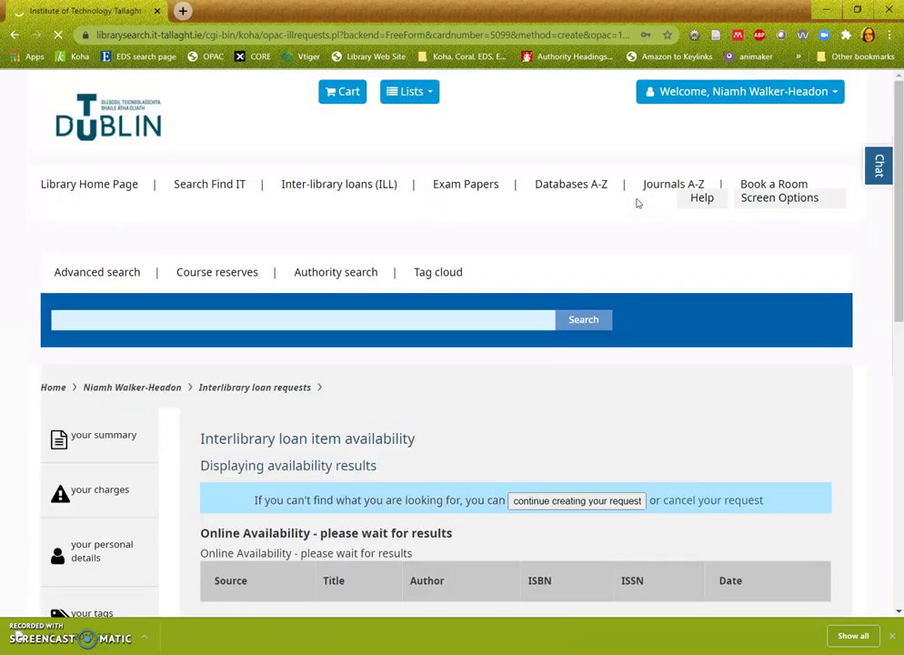
- Examine the online and print availability results for "Management basics for information professionals"
{"action": "scroll", "coordinate": [637, 203], "scroll_direction": "down", "scroll_amount": 4}
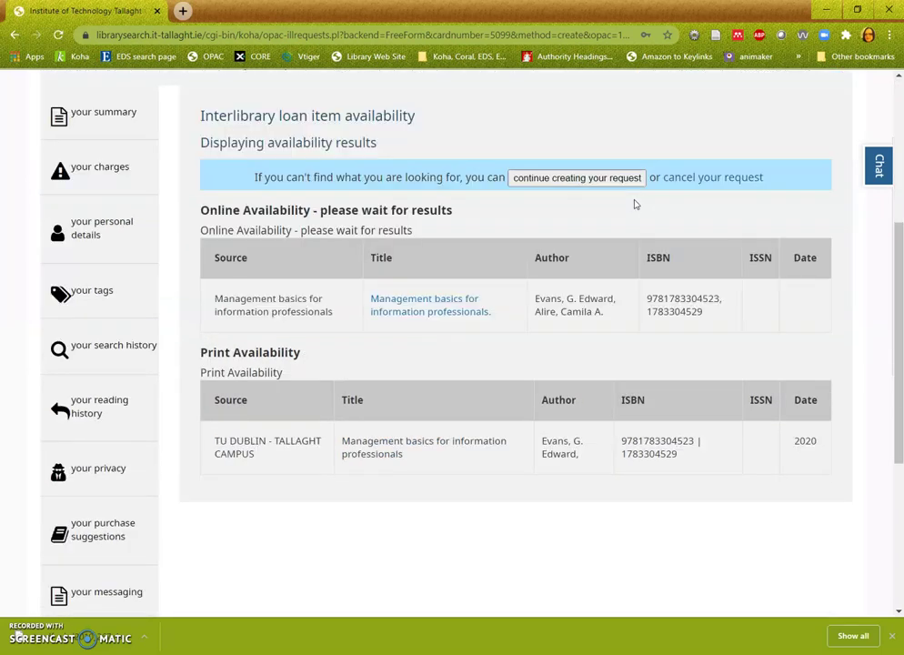
{"action": "left_click", "coordinate": [233, 431]}
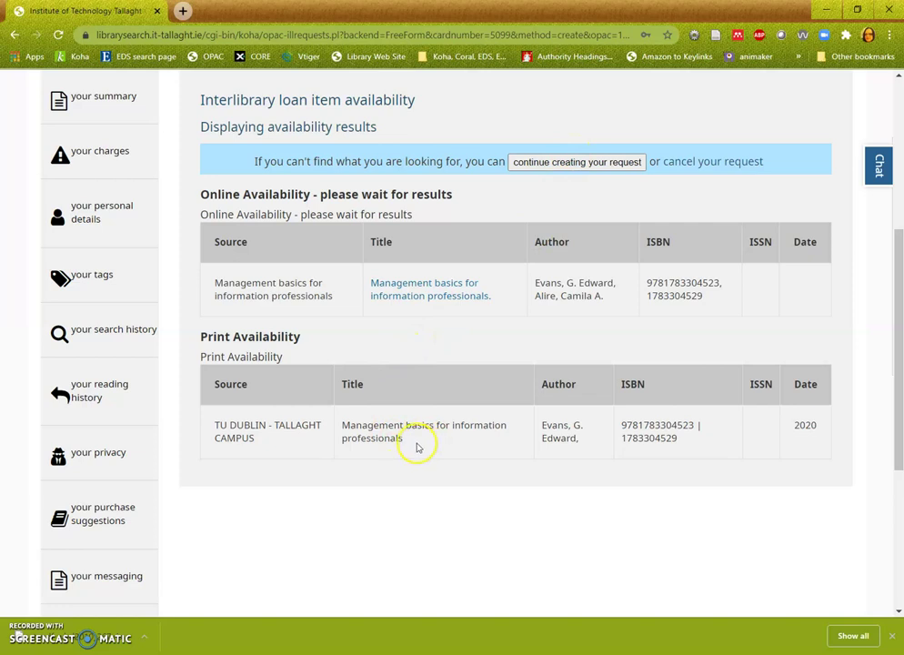
{"action": "left_click_drag", "start_coordinate": [399, 436], "coordinate": [353, 421]}
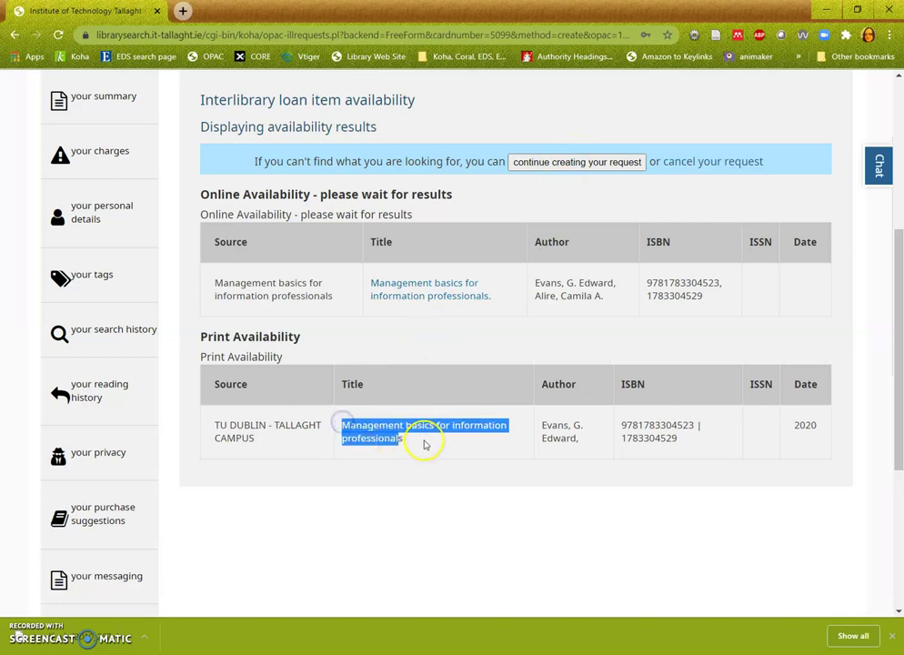
{"action": "left_click_drag", "start_coordinate": [424, 443], "coordinate": [383, 427]}
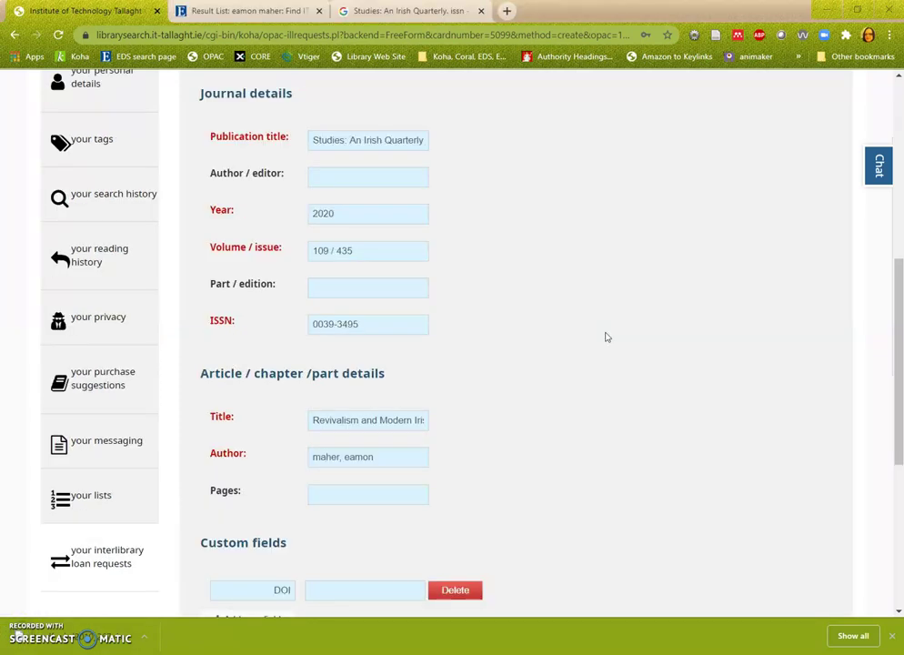
- Compare the "Studies: An Irish Quarterly" article request with the Find It result list, then create it and check its availability results
{"action": "left_click", "coordinate": [437, 242]}
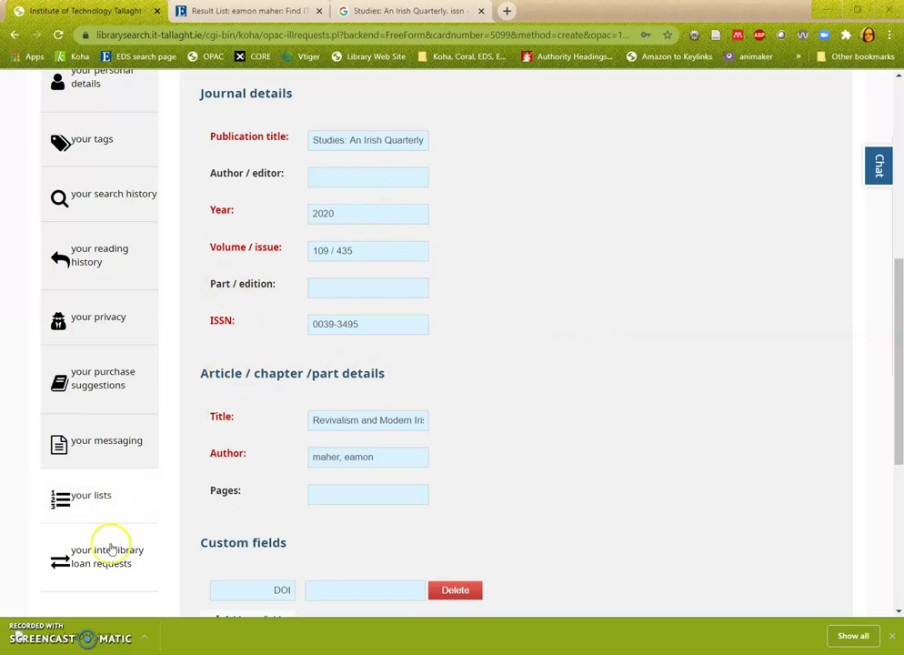
{"action": "scroll", "coordinate": [584, 345], "scroll_direction": "down", "scroll_amount": 4}
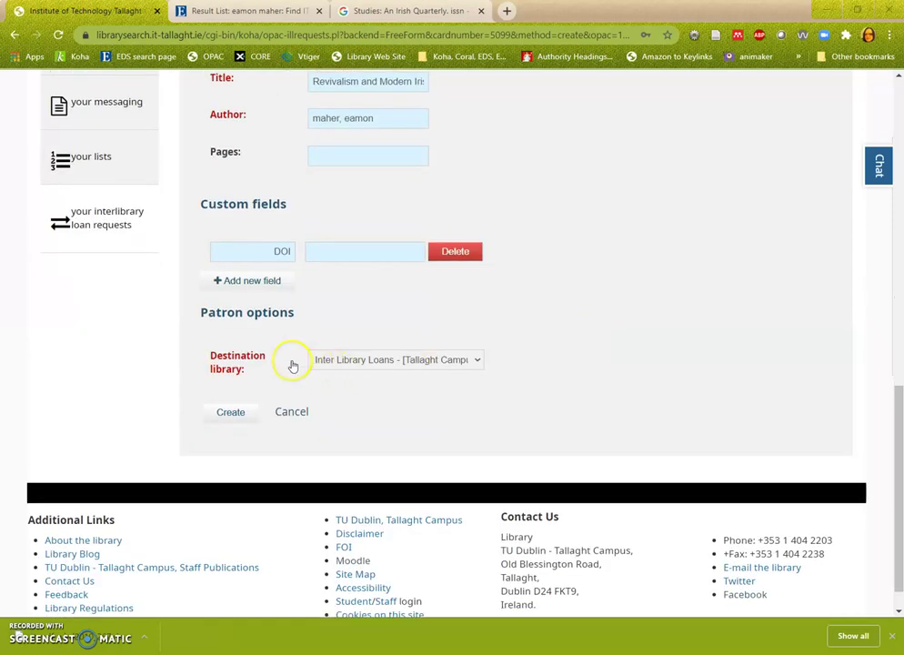
{"action": "scroll", "coordinate": [460, 109], "scroll_direction": "up", "scroll_amount": 3}
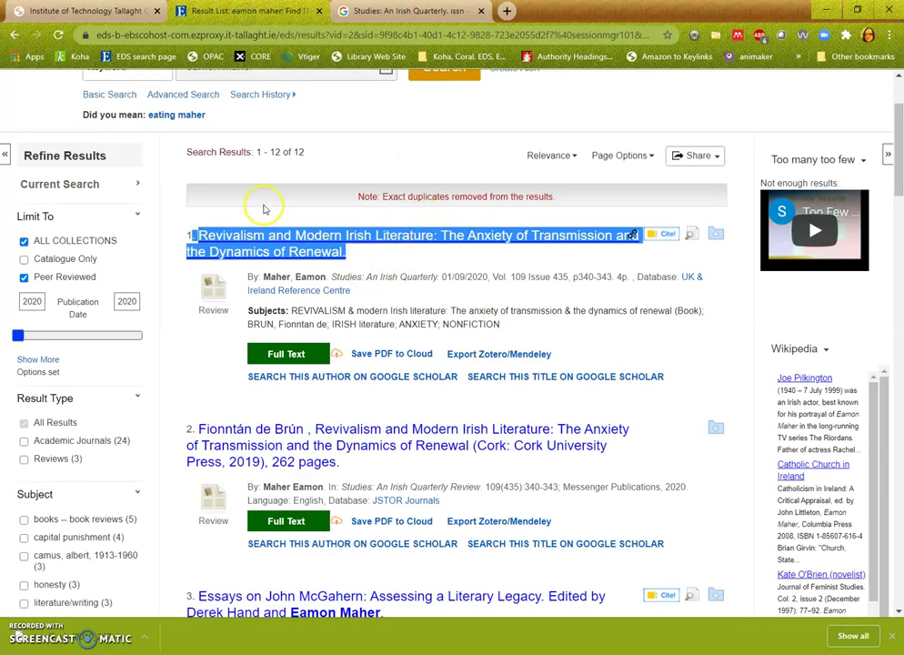
{"action": "left_click", "coordinate": [105, 11]}
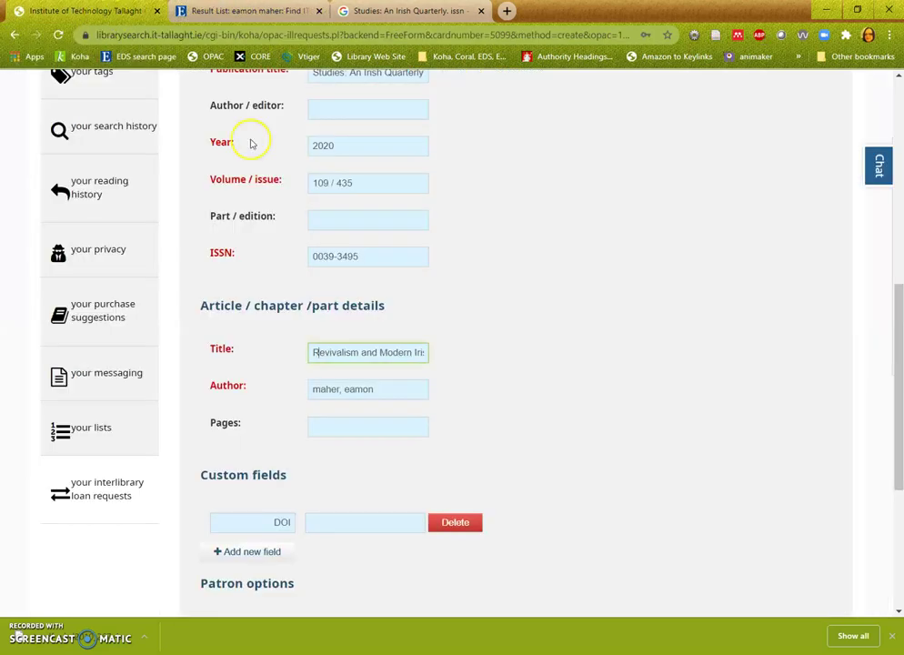
{"action": "scroll", "coordinate": [375, 434], "scroll_direction": "down", "scroll_amount": 3}
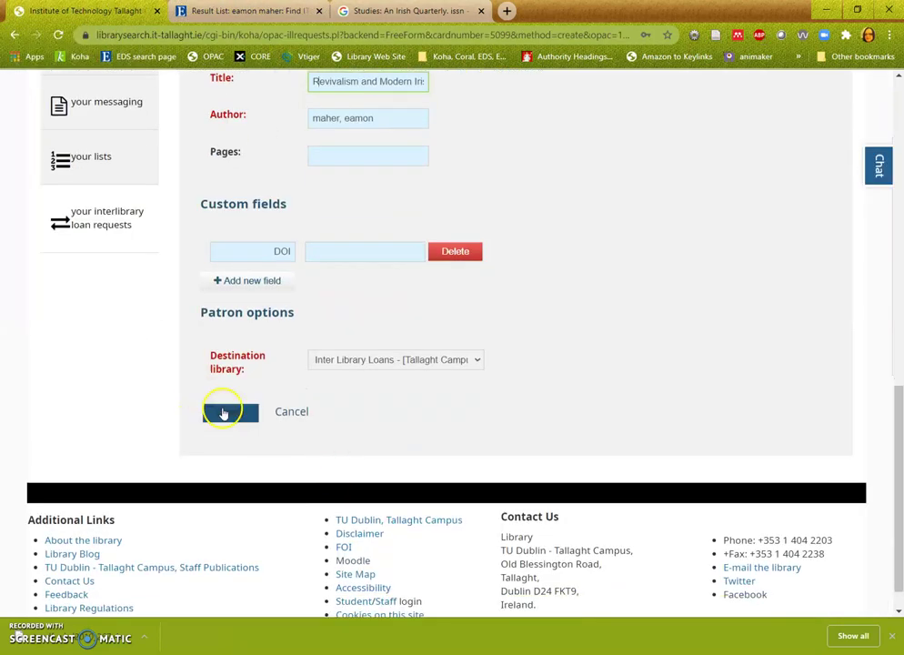
{"action": "left_click", "coordinate": [229, 415]}
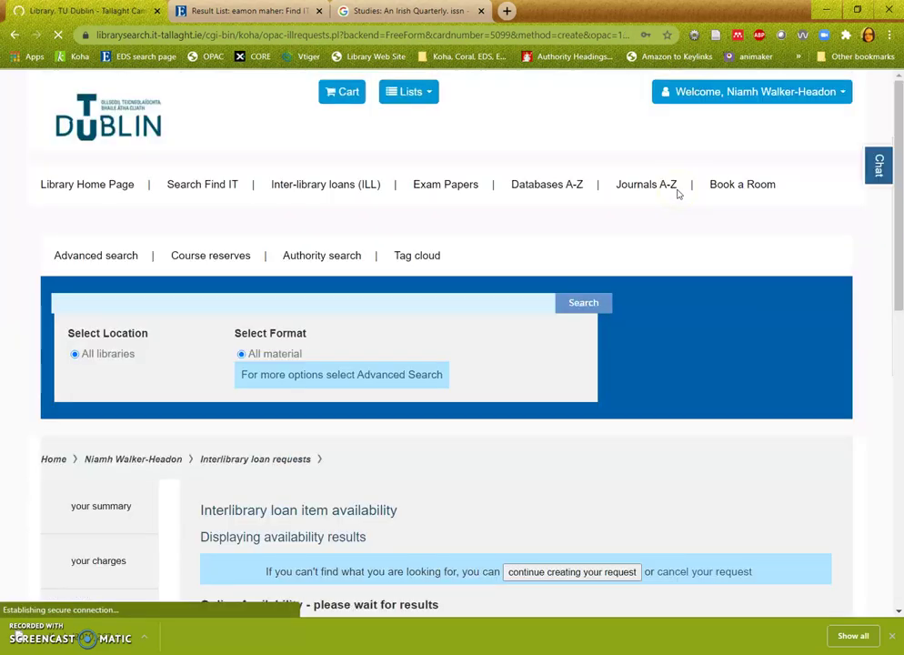
{"action": "scroll", "coordinate": [676, 196], "scroll_direction": "down", "scroll_amount": 3}
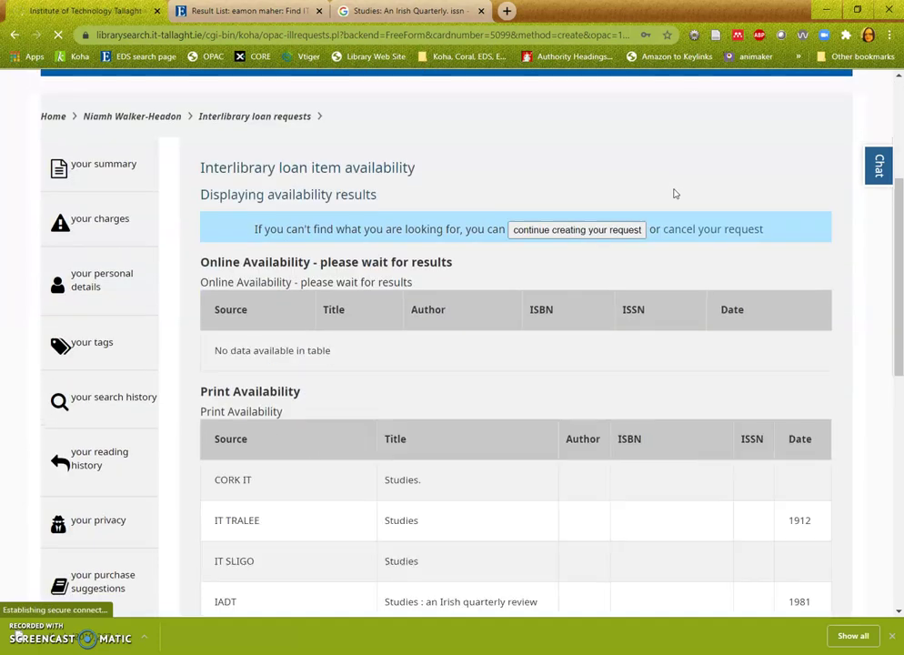
- Look through the print availability results for the "Studies" article request, then continue creating the request
{"action": "scroll", "coordinate": [676, 196], "scroll_direction": "down", "scroll_amount": 4}
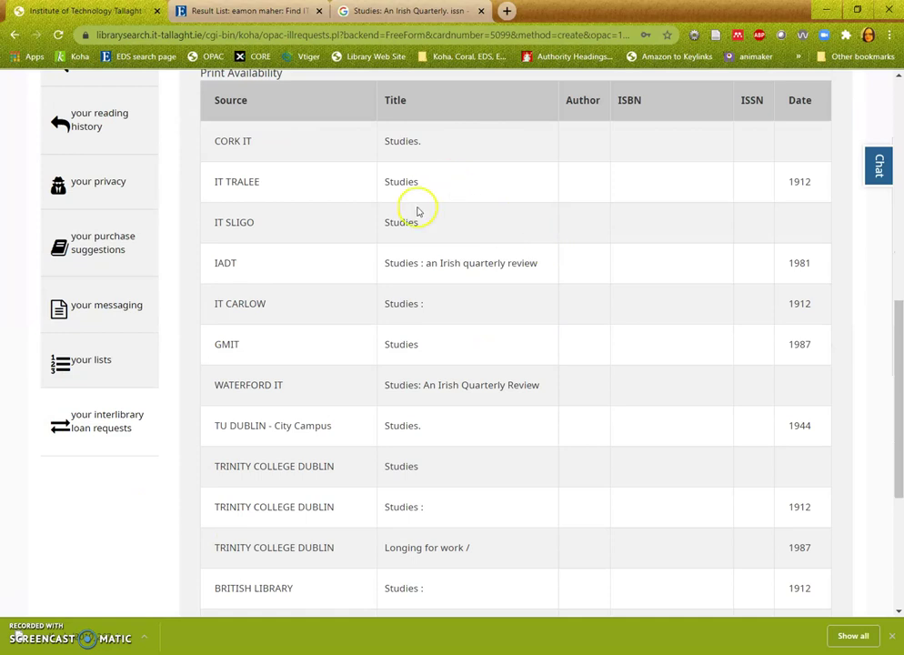
{"action": "scroll", "coordinate": [378, 321], "scroll_direction": "down", "scroll_amount": 1}
{"action": "scroll", "coordinate": [364, 320], "scroll_direction": "down", "scroll_amount": 3}
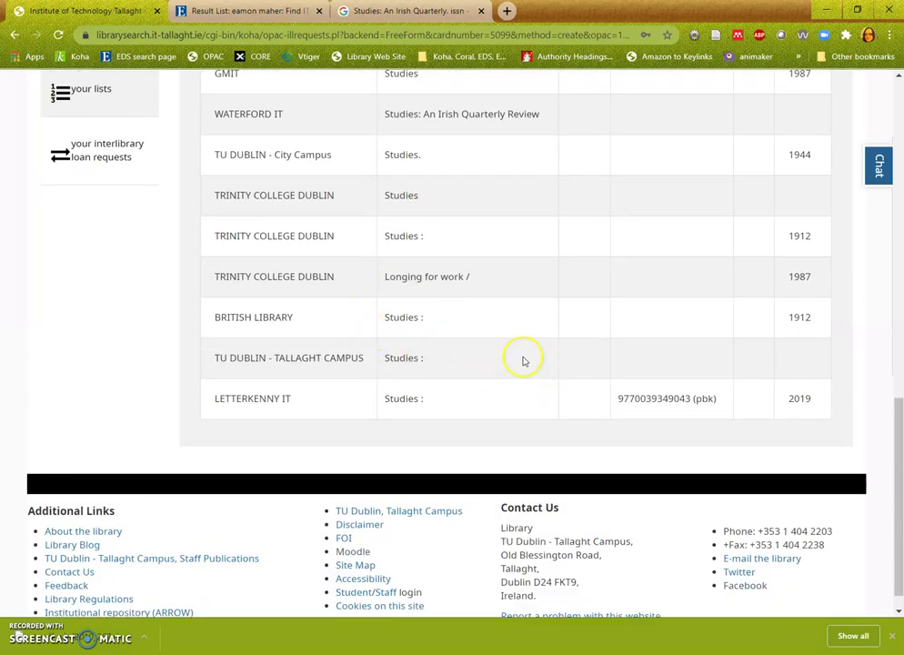
{"action": "scroll", "coordinate": [510, 355], "scroll_direction": "up", "scroll_amount": 8}
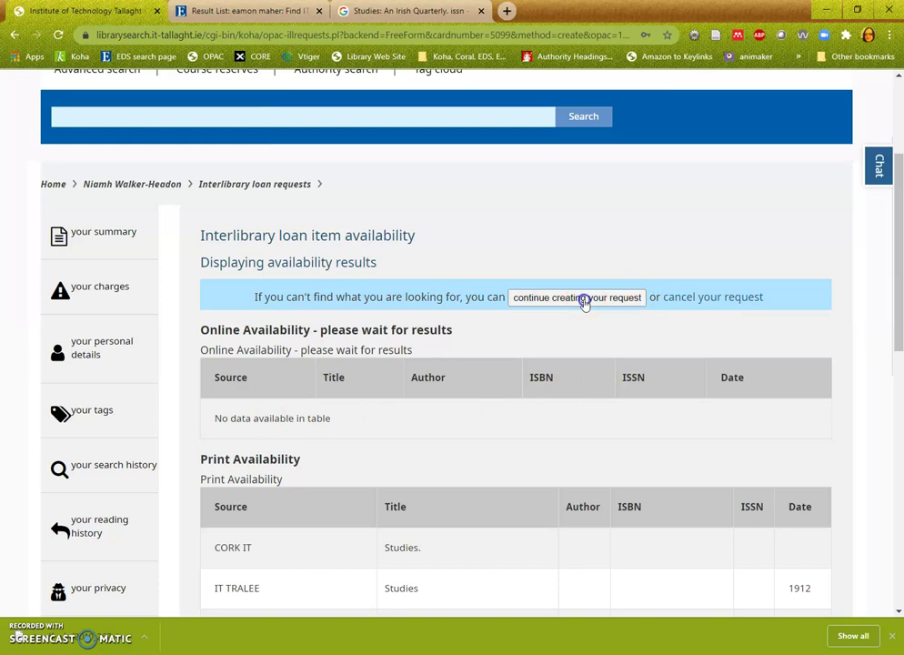
{"action": "left_click", "coordinate": [582, 299]}
{"action": "left_click", "coordinate": [433, 9]}
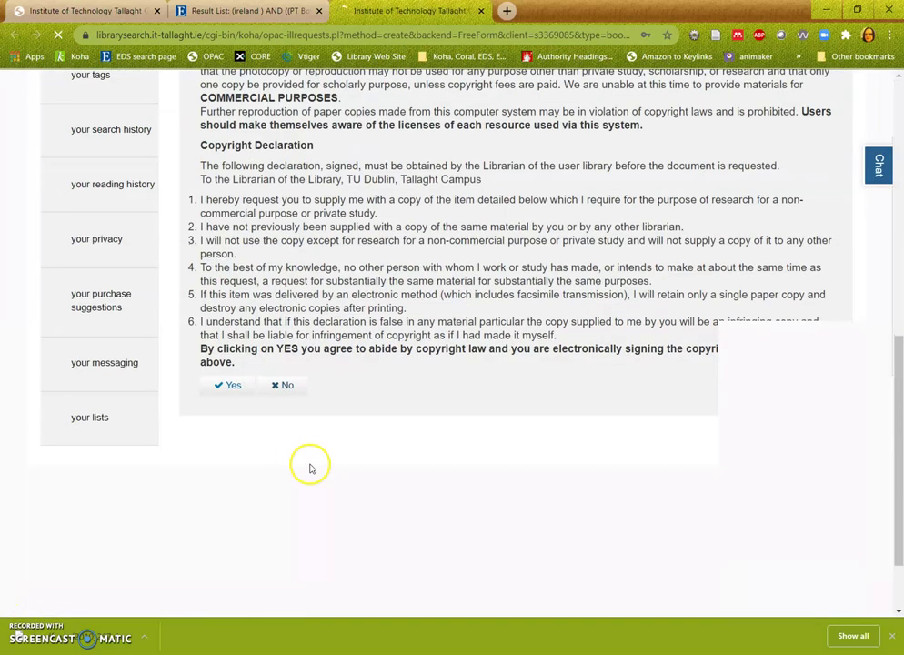
{"action": "left_click", "coordinate": [225, 278]}
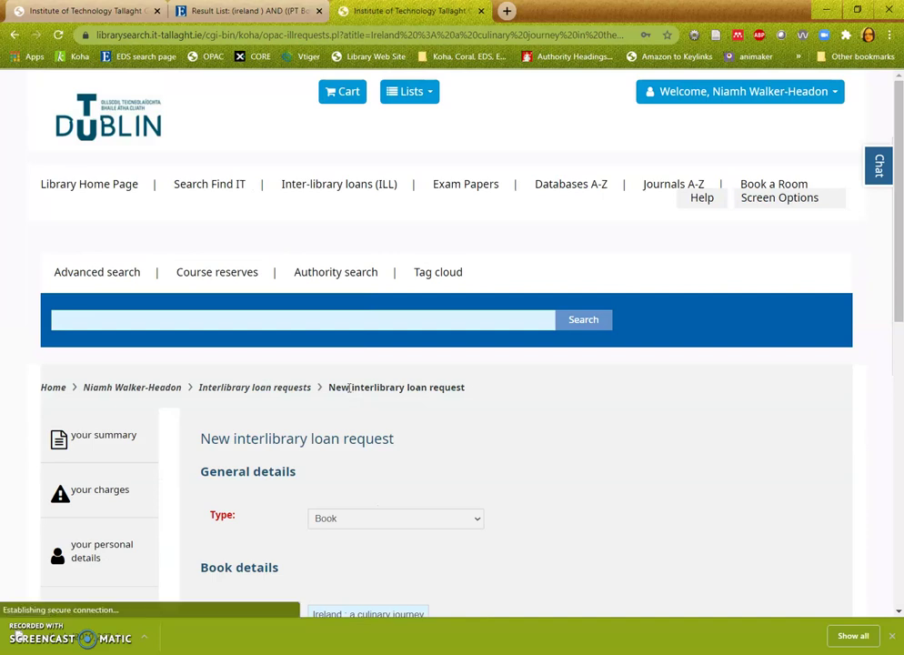
{"action": "scroll", "coordinate": [349, 387], "scroll_direction": "down", "scroll_amount": 1}
{"action": "scroll", "coordinate": [348, 387], "scroll_direction": "down", "scroll_amount": 3}
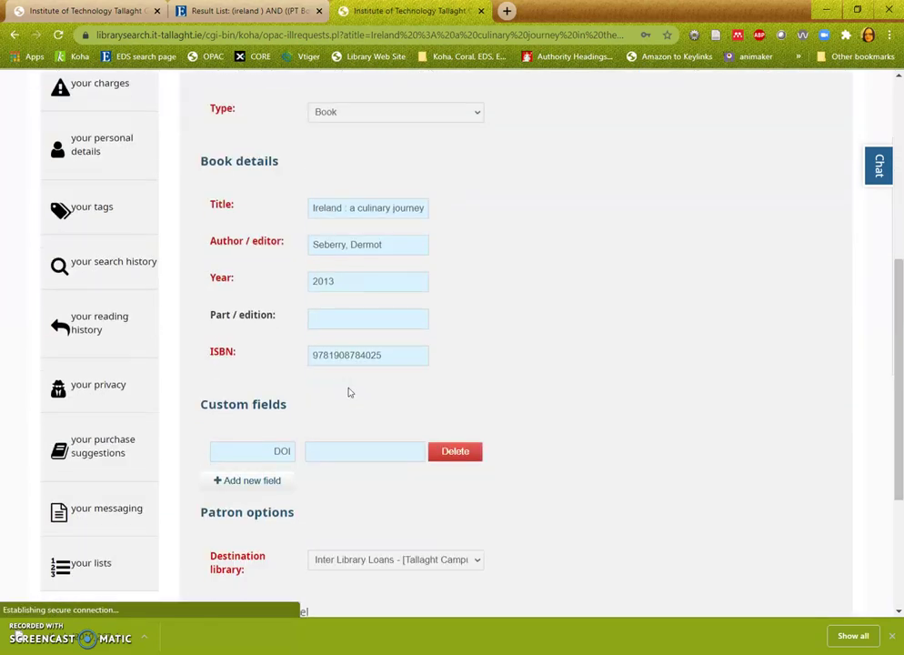
{"action": "scroll", "coordinate": [349, 392], "scroll_direction": "down", "scroll_amount": 3}
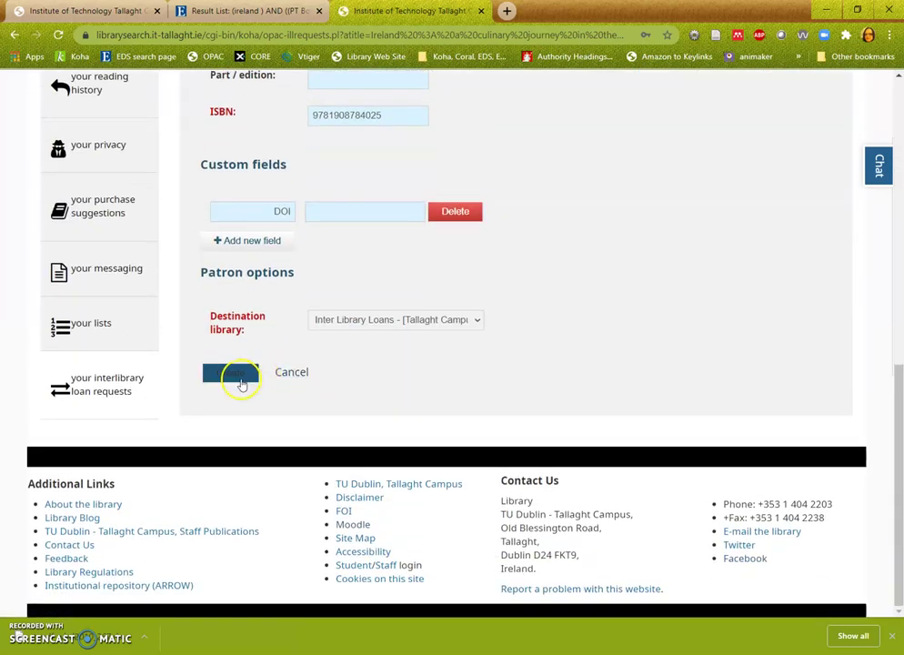
- Create the "Ireland : a culinary journey" book request, check its availability results and continue placing it
{"action": "left_click", "coordinate": [241, 384]}
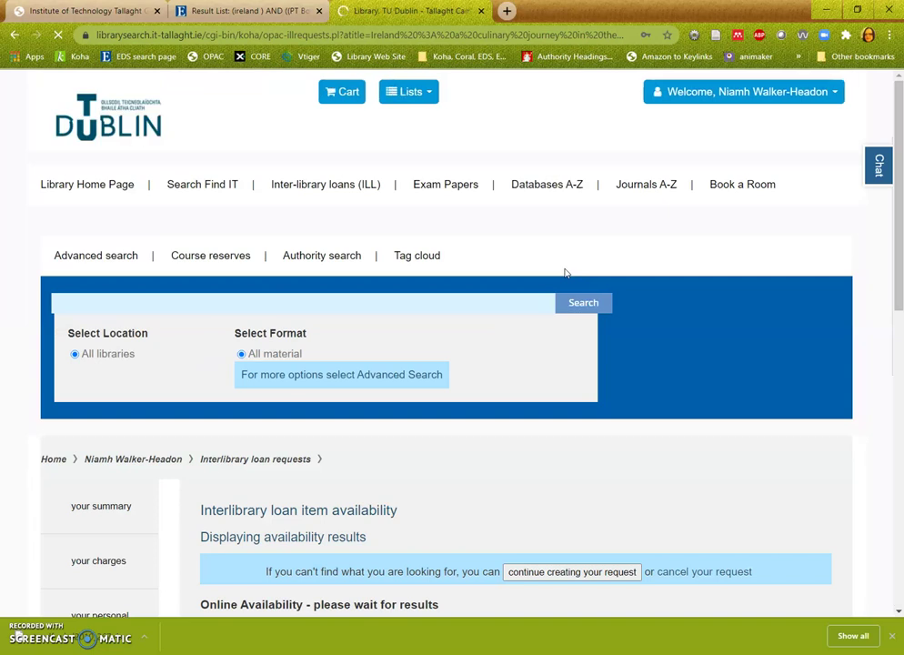
{"action": "scroll", "coordinate": [566, 273], "scroll_direction": "down", "scroll_amount": 5}
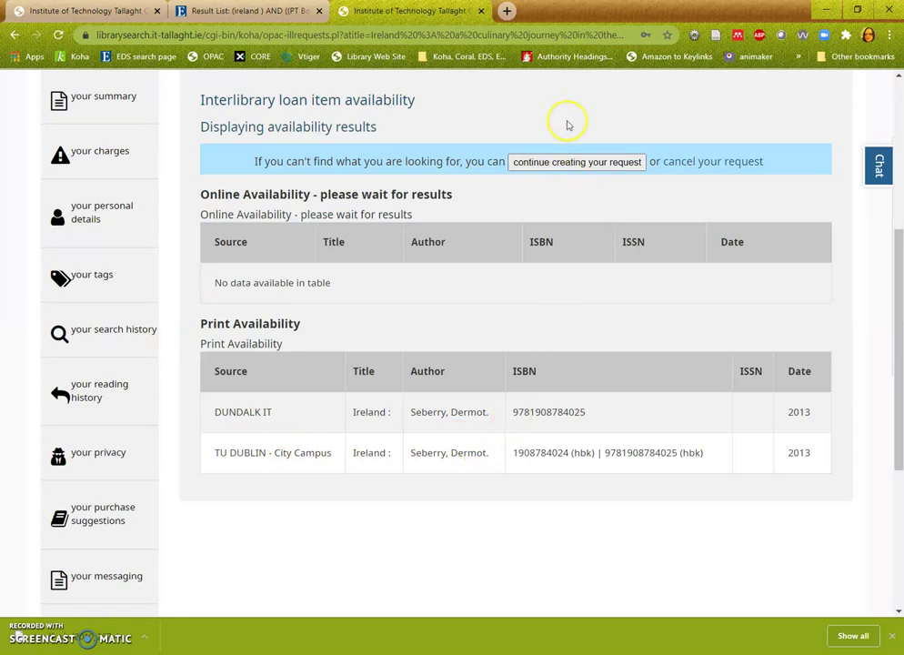
{"action": "left_click", "coordinate": [571, 163]}
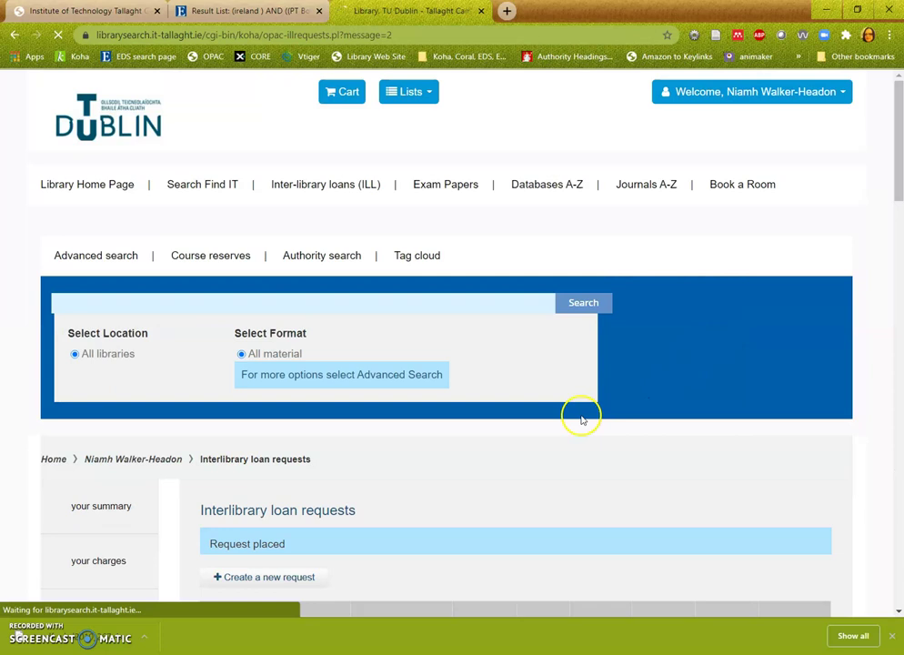
- Limit the "ireland" results in Find It to Academic Journals and start an ILL request for "Current chemical reactions"
{"action": "left_click", "coordinate": [246, 11]}
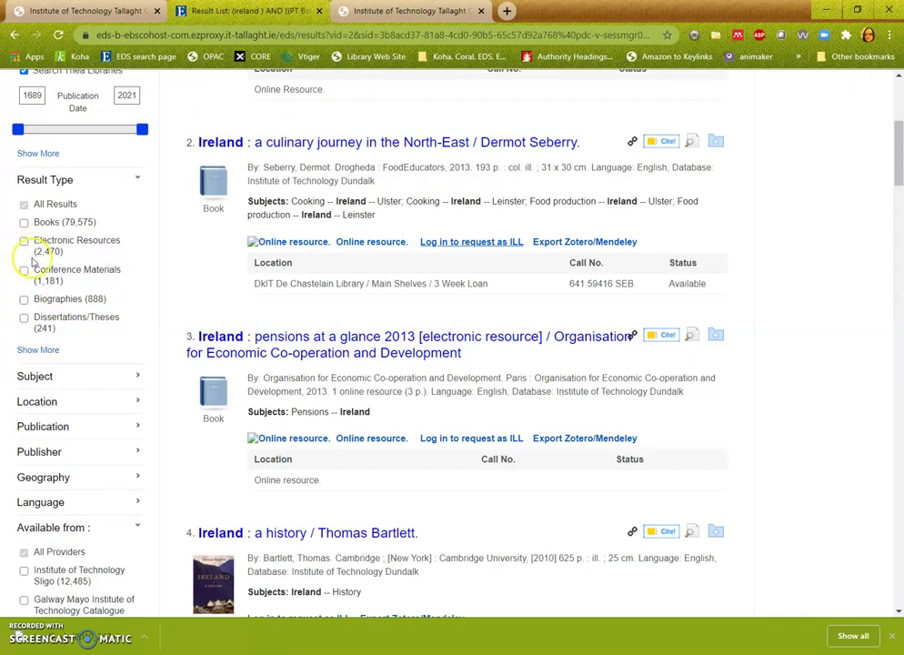
{"action": "scroll", "coordinate": [84, 255], "scroll_direction": "down", "scroll_amount": 1}
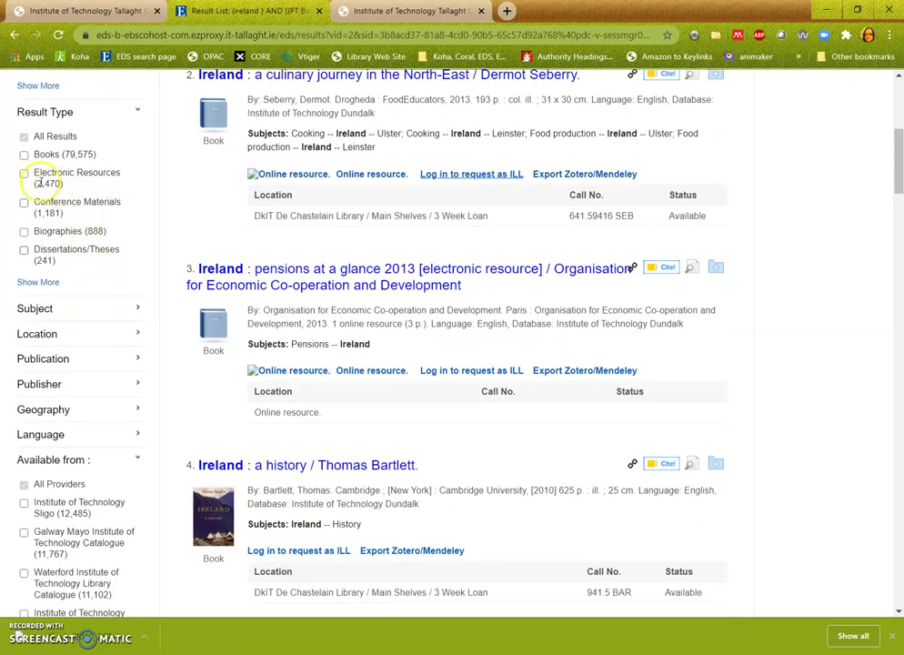
{"action": "left_click", "coordinate": [23, 175]}
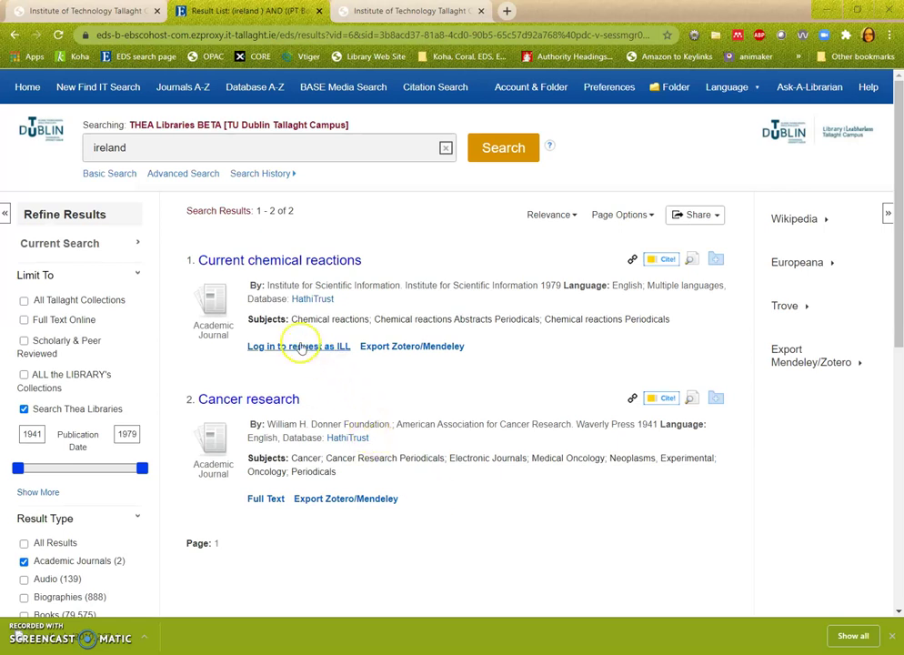
{"action": "left_click", "coordinate": [299, 347]}
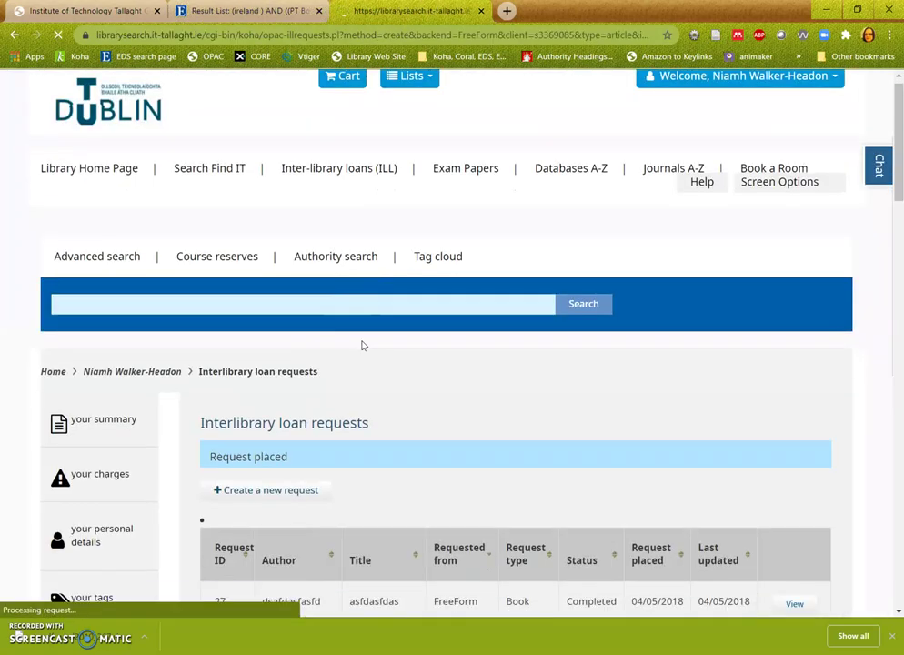
- Accept the copyright declaration and try to create the "Current chemical reactions" article request with only its prefilled details
{"action": "scroll", "coordinate": [353, 343], "scroll_direction": "down", "scroll_amount": 5}
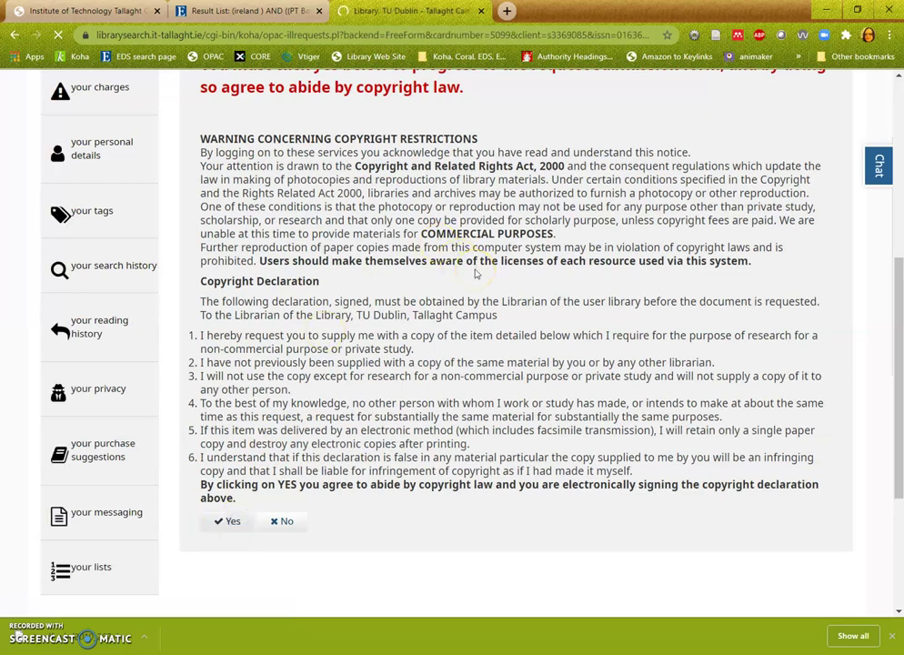
{"action": "scroll", "coordinate": [389, 375], "scroll_direction": "down", "scroll_amount": 10}
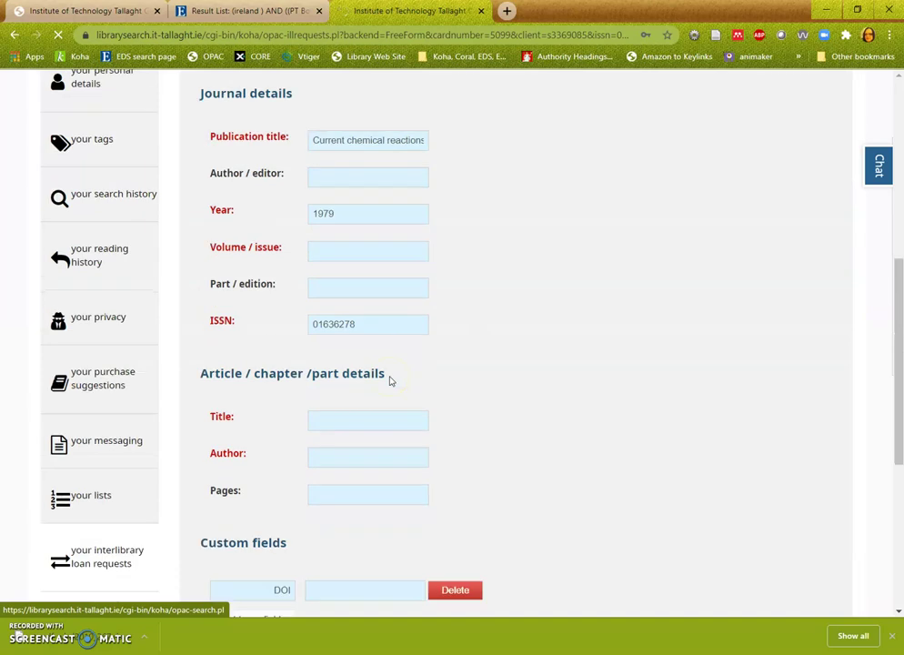
{"action": "scroll", "coordinate": [391, 379], "scroll_direction": "down", "scroll_amount": 3}
{"action": "left_click", "coordinate": [232, 482]}
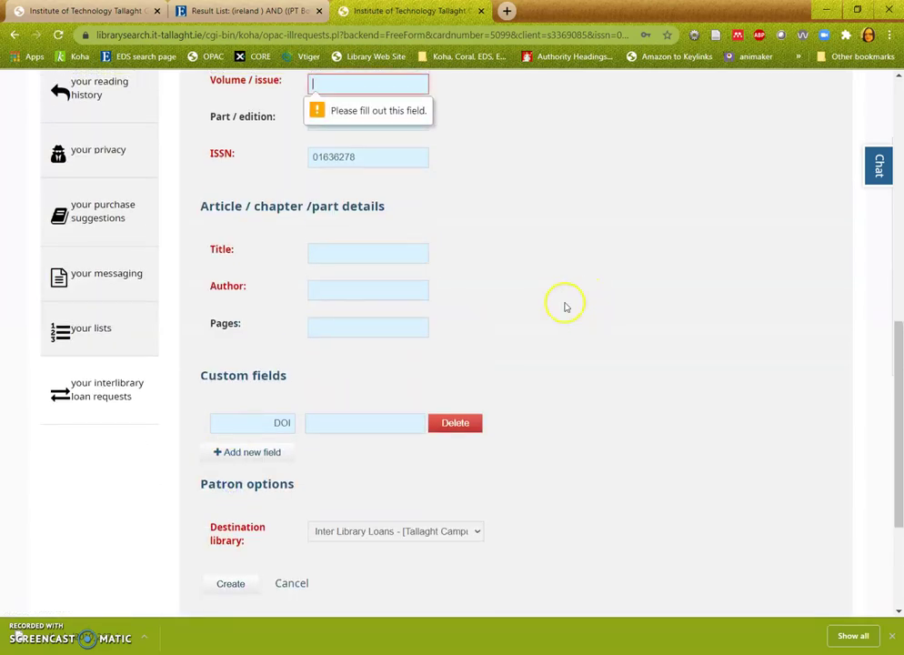
{"action": "scroll", "coordinate": [392, 297], "scroll_direction": "up", "scroll_amount": 3}
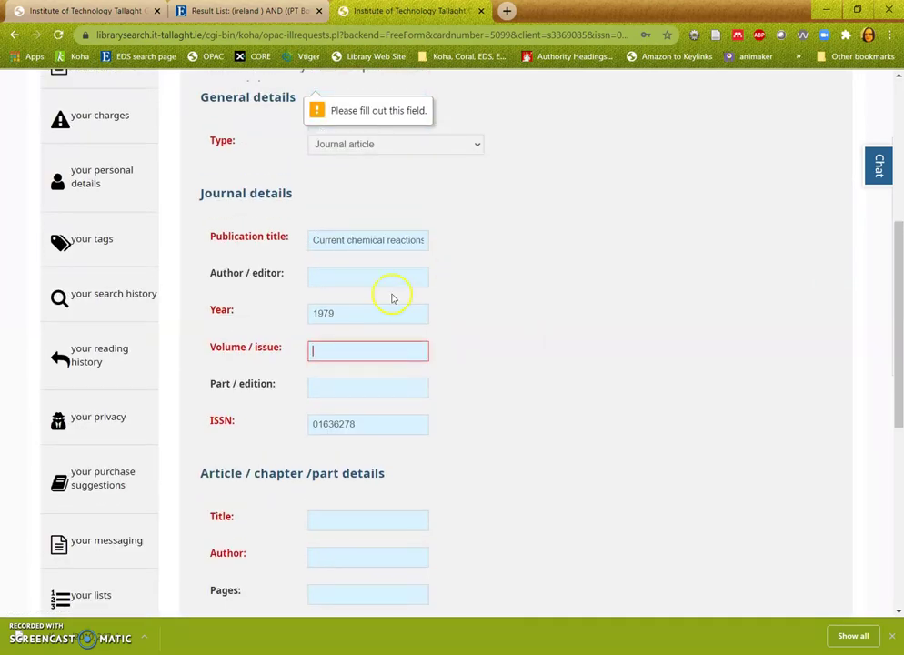
{"action": "left_click", "coordinate": [349, 346]}
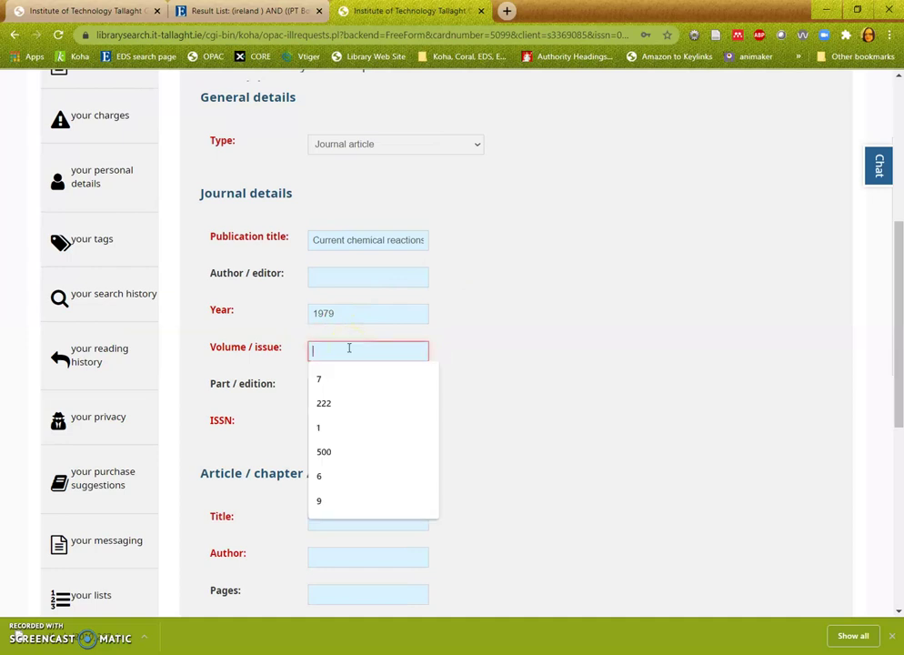
- Open the detailed Find It record for "Current chemical reactions" and copy its publisher year, 1979
{"action": "left_click", "coordinate": [196, 11]}
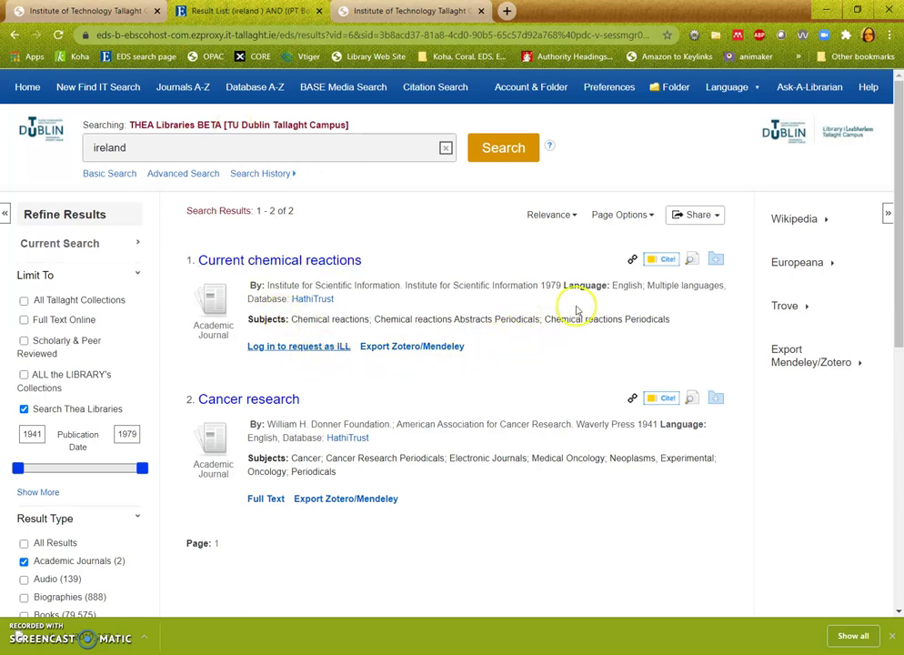
{"action": "left_click", "coordinate": [266, 260]}
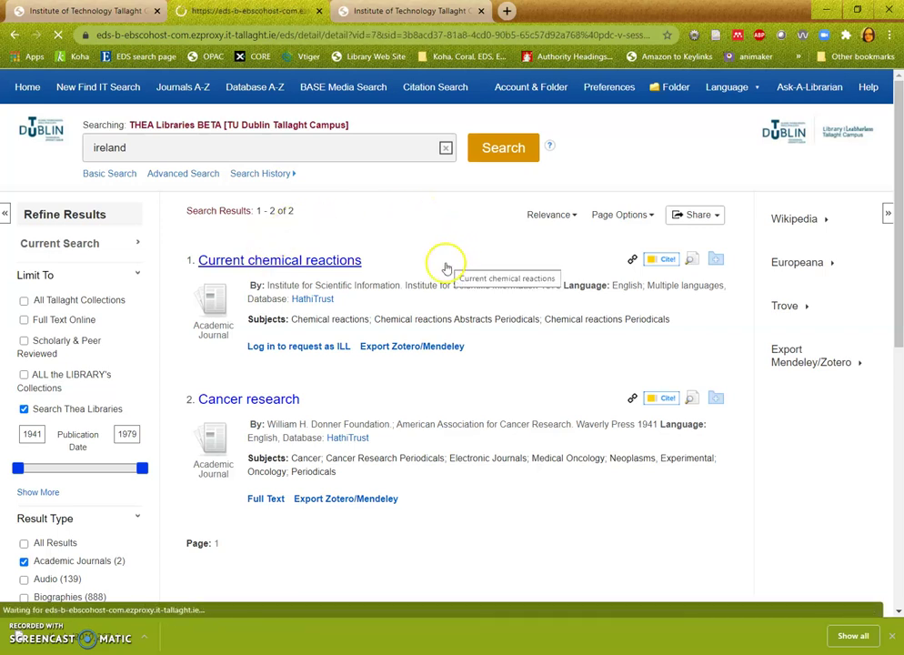
{"action": "left_click", "coordinate": [452, 347]}
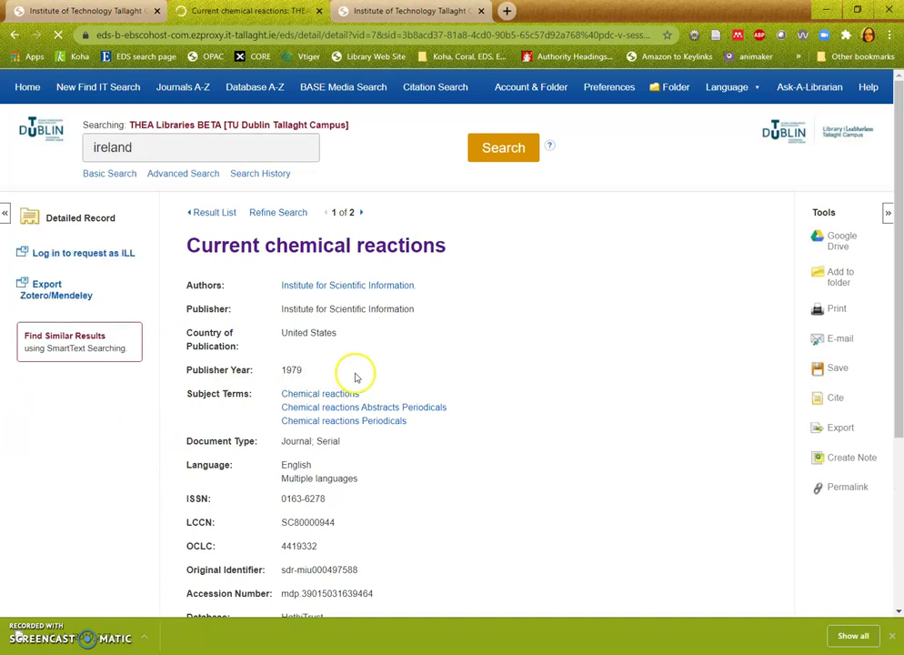
{"action": "scroll", "coordinate": [360, 383], "scroll_direction": "down", "scroll_amount": 1}
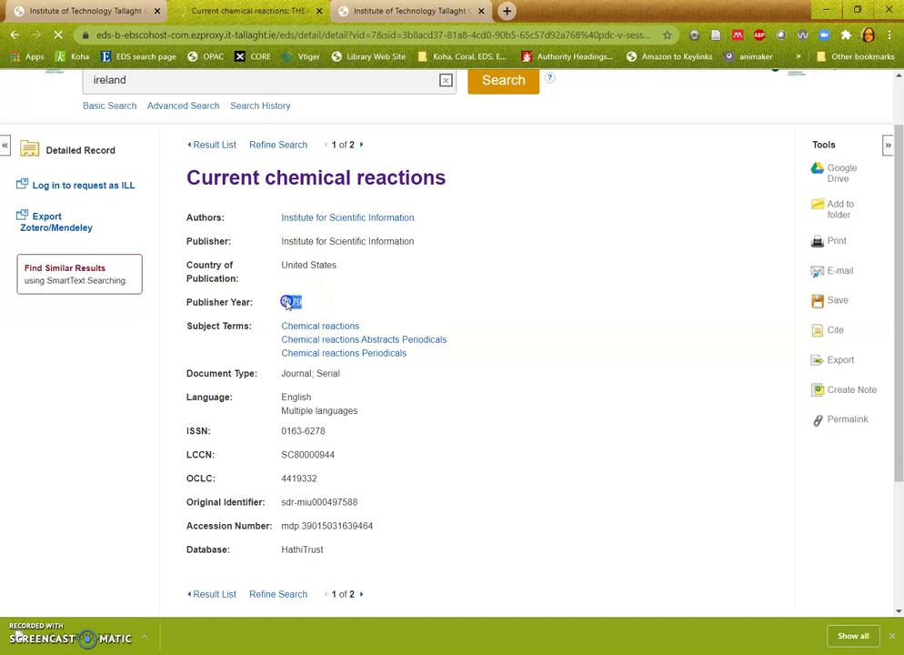
{"action": "right_click", "coordinate": [282, 305]}
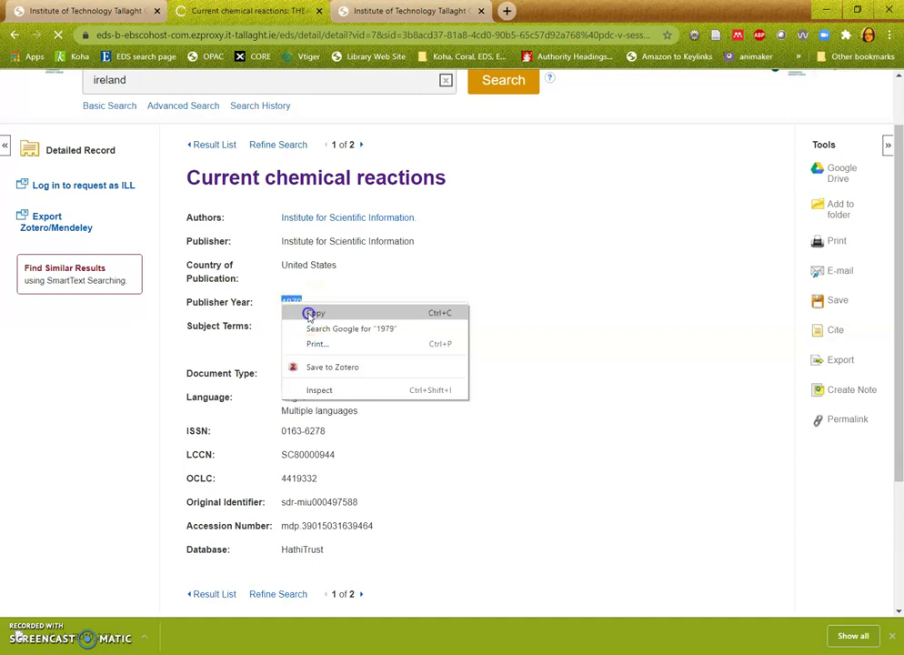
{"action": "left_click", "coordinate": [308, 313]}
- Return to the "Current chemical reactions" request form and paste 1979 as its volume / issue
{"action": "left_click", "coordinate": [59, 12]}
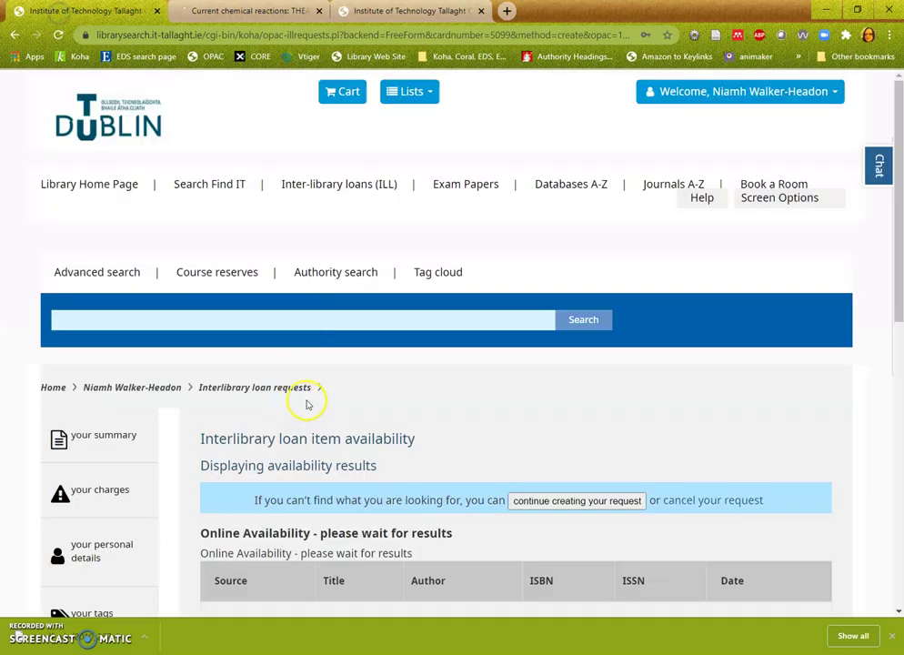
{"action": "scroll", "coordinate": [336, 428], "scroll_direction": "down", "scroll_amount": 1}
{"action": "scroll", "coordinate": [336, 424], "scroll_direction": "down", "scroll_amount": 2}
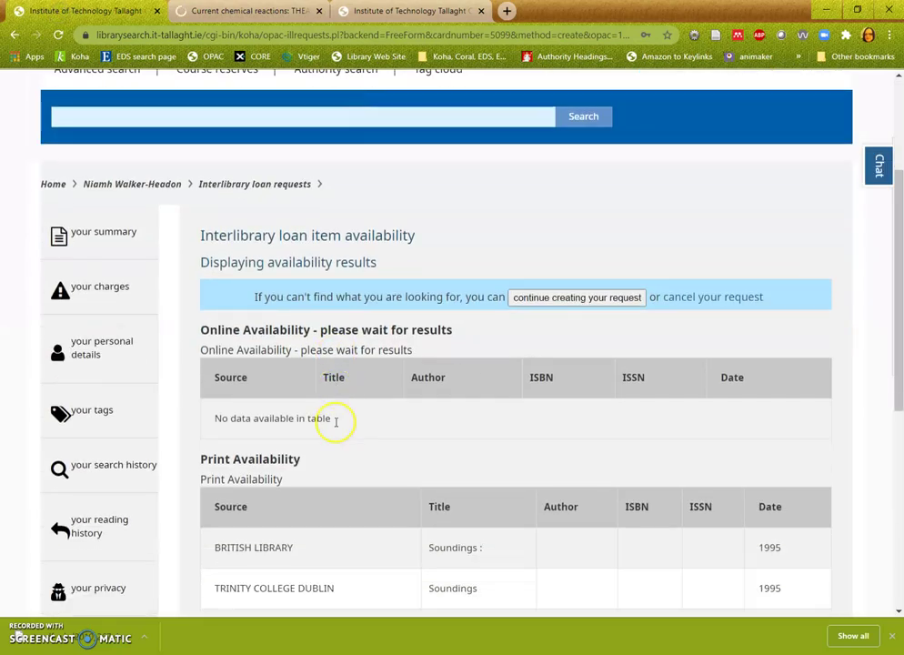
{"action": "scroll", "coordinate": [335, 426], "scroll_direction": "up", "scroll_amount": 1}
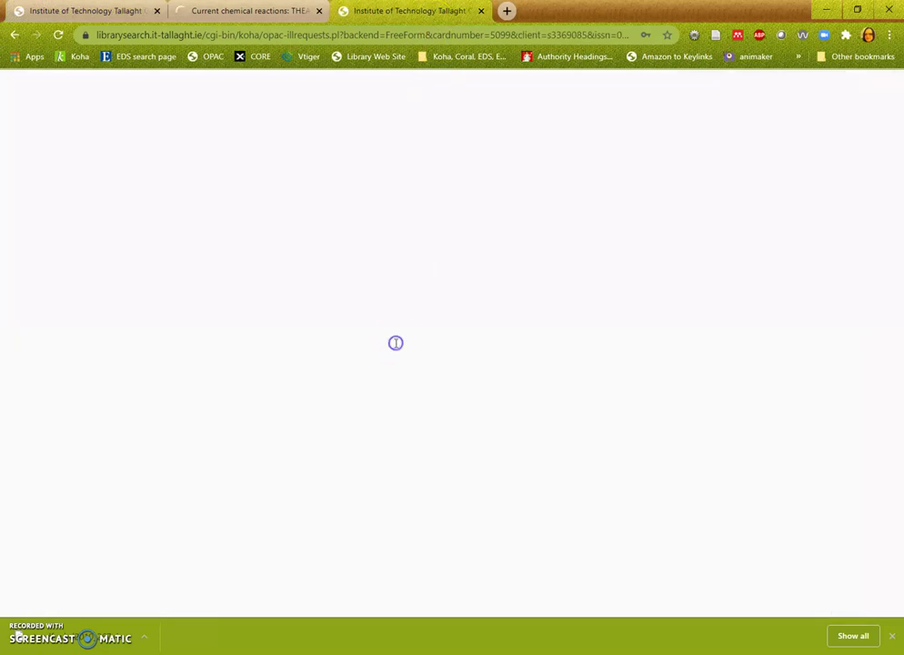
{"action": "left_click", "coordinate": [396, 343]}
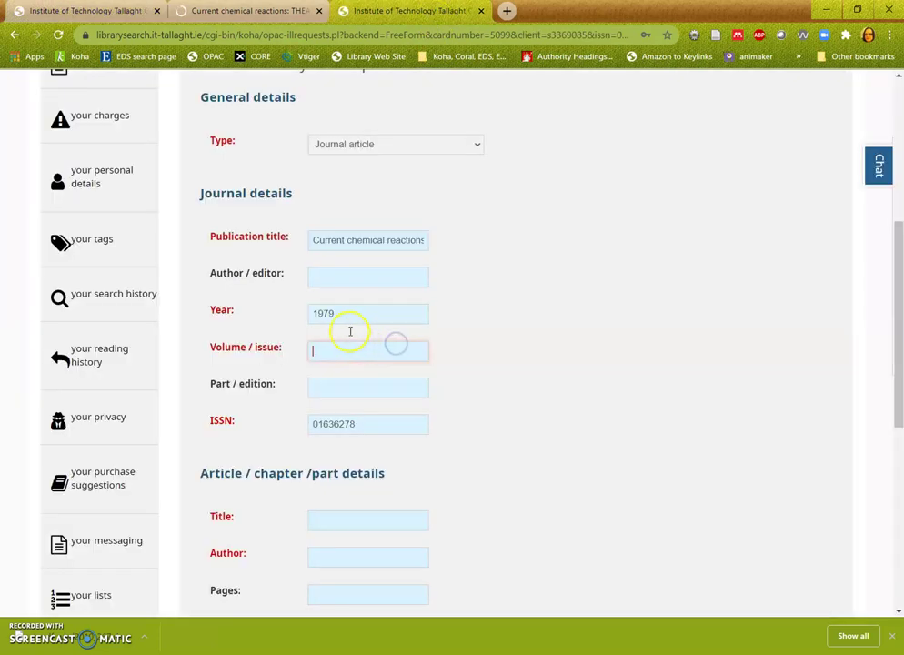
{"action": "right_click", "coordinate": [334, 351]}
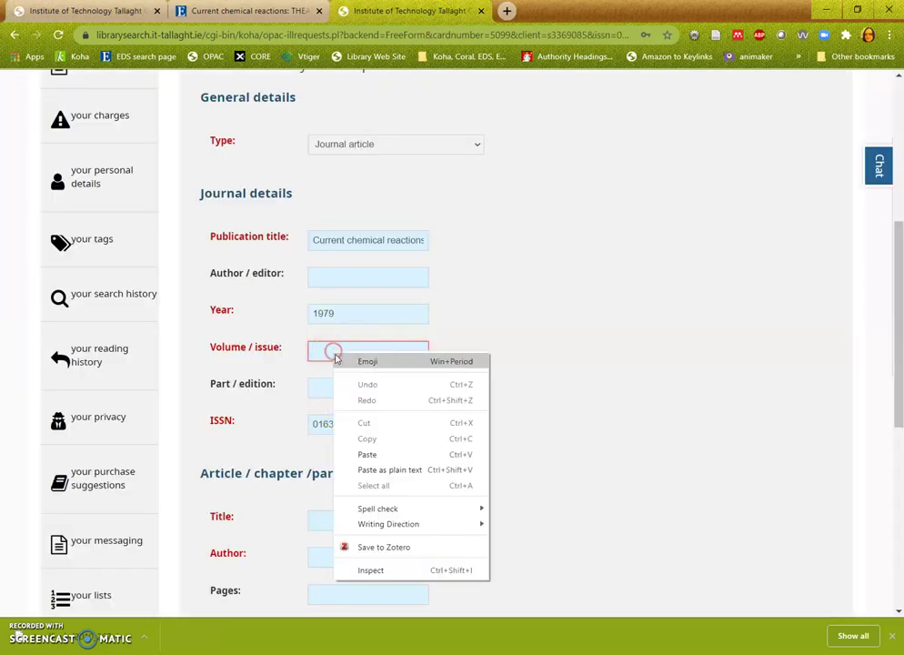
{"action": "left_click", "coordinate": [370, 454]}
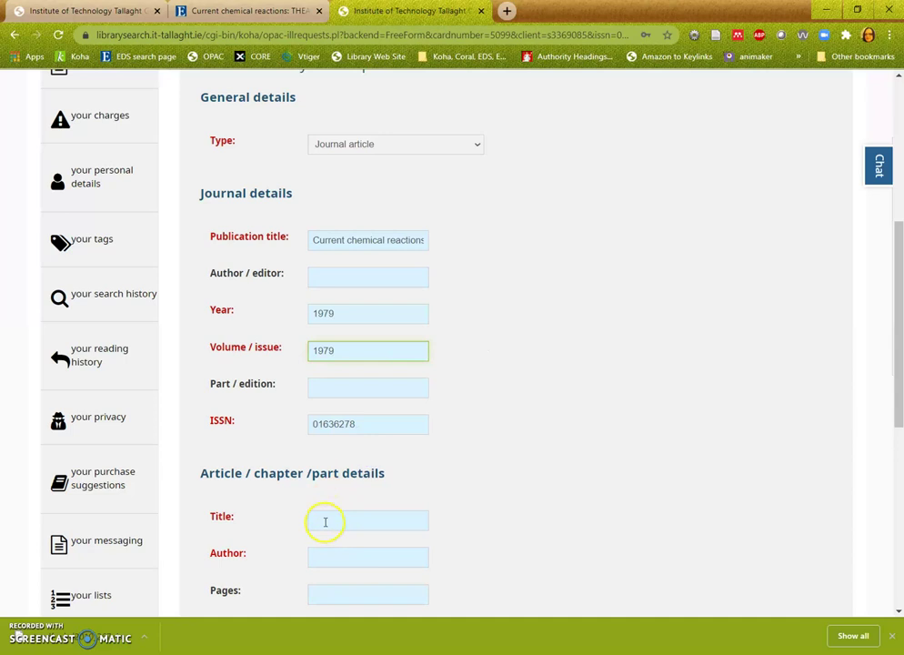
- Change the "Current chemical reactions" request type from Journal article to Journal
{"action": "scroll", "coordinate": [332, 512], "scroll_direction": "down", "scroll_amount": 4}
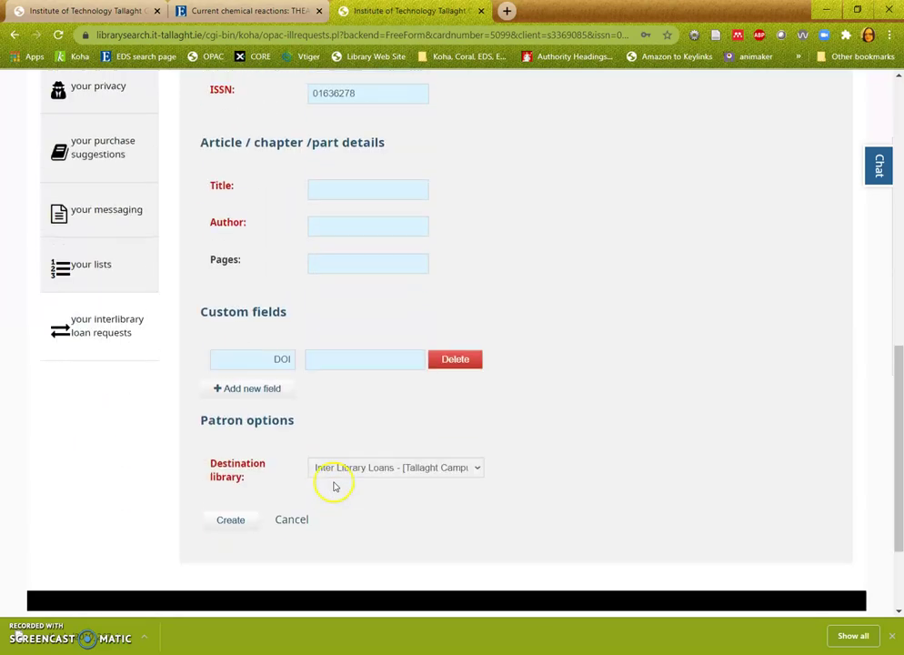
{"action": "scroll", "coordinate": [333, 483], "scroll_direction": "up", "scroll_amount": 4}
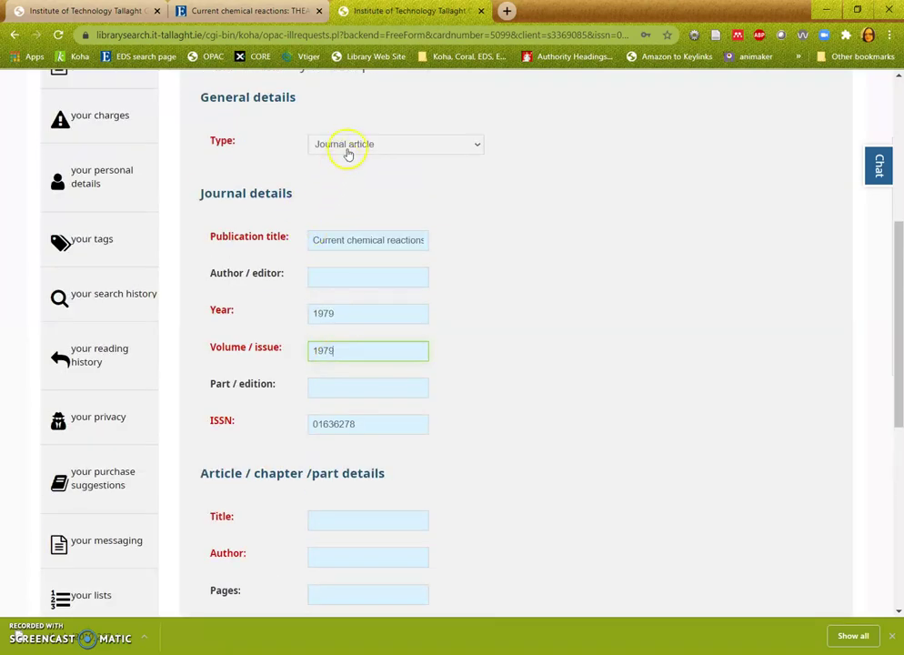
{"action": "left_click", "coordinate": [348, 151]}
{"action": "left_click", "coordinate": [353, 231]}
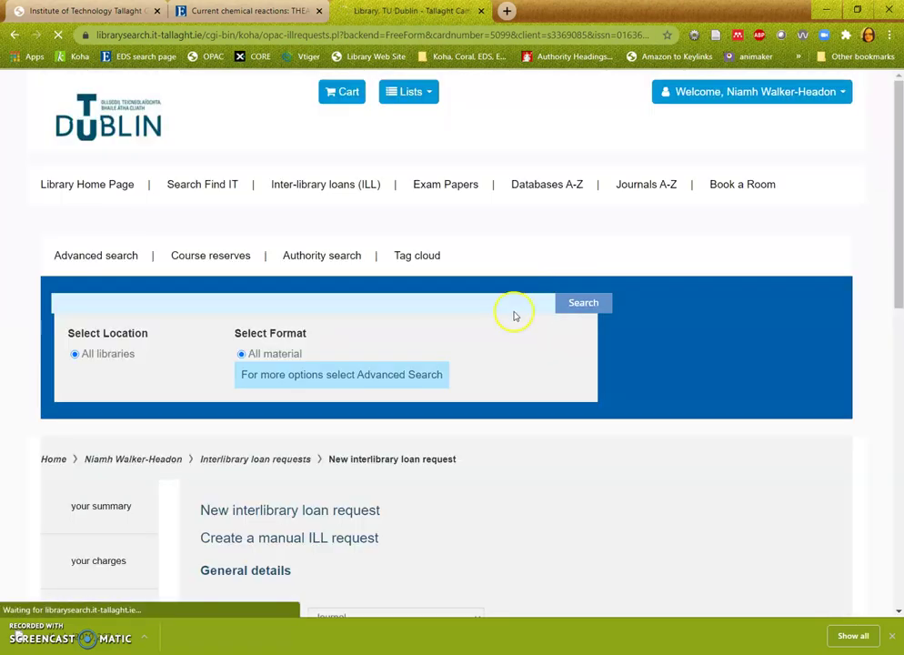
- Create the "Current chemical reactions" journal request and continue past its availability results
{"action": "scroll", "coordinate": [514, 316], "scroll_direction": "down", "scroll_amount": 7}
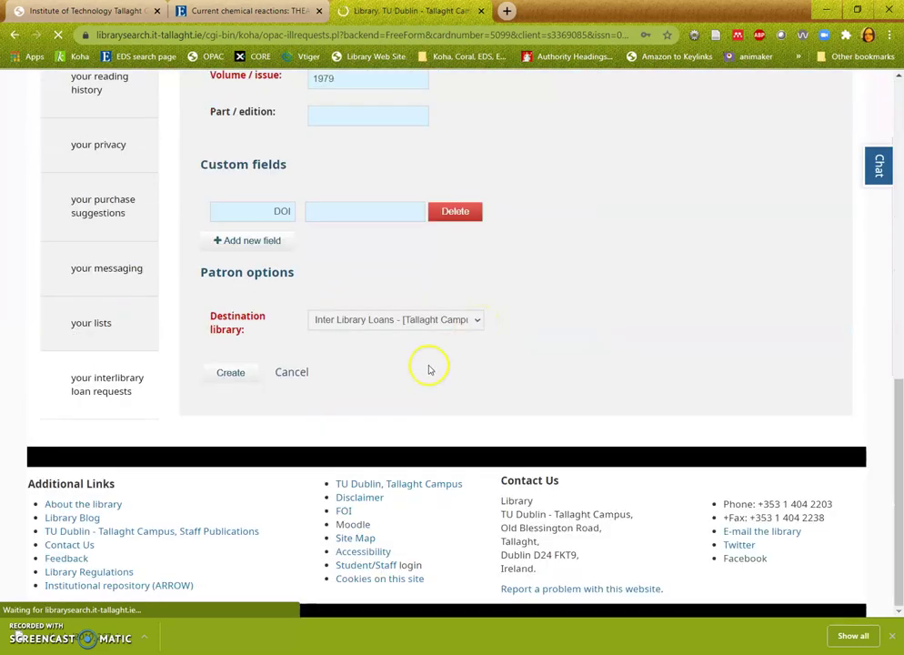
{"action": "left_click", "coordinate": [239, 372]}
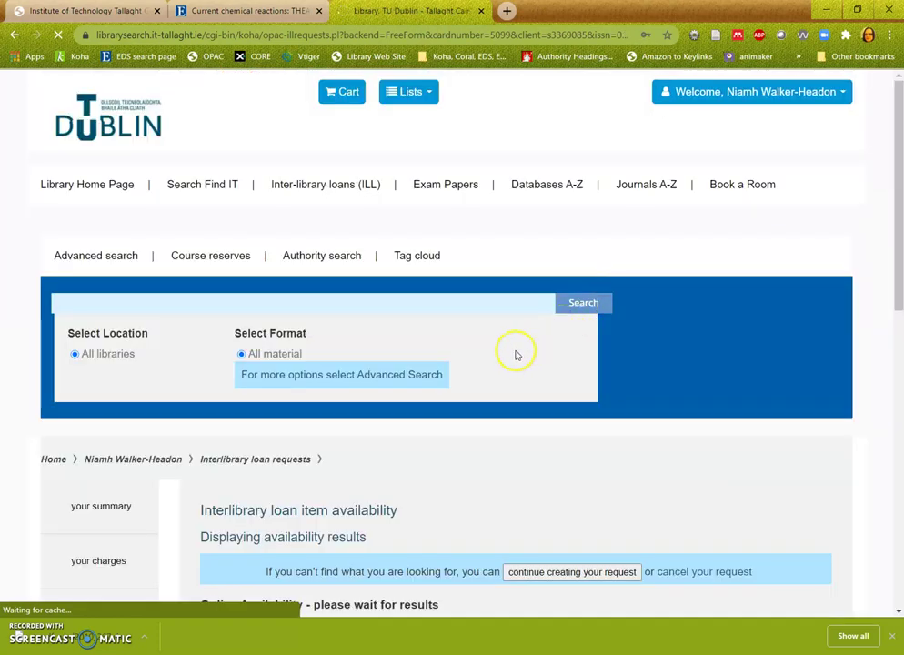
{"action": "scroll", "coordinate": [488, 329], "scroll_direction": "down", "scroll_amount": 5}
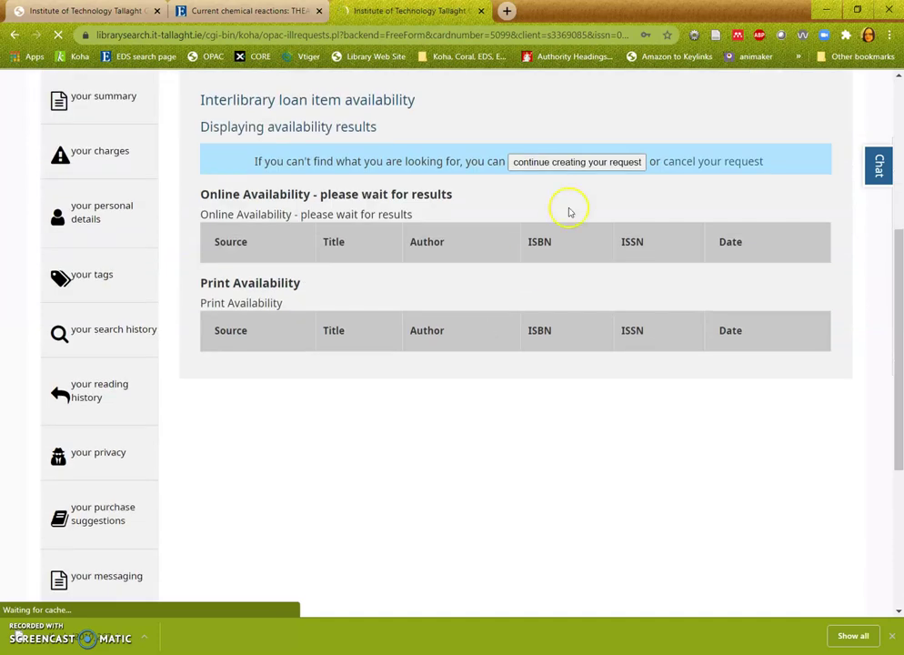
{"action": "left_click", "coordinate": [589, 166]}
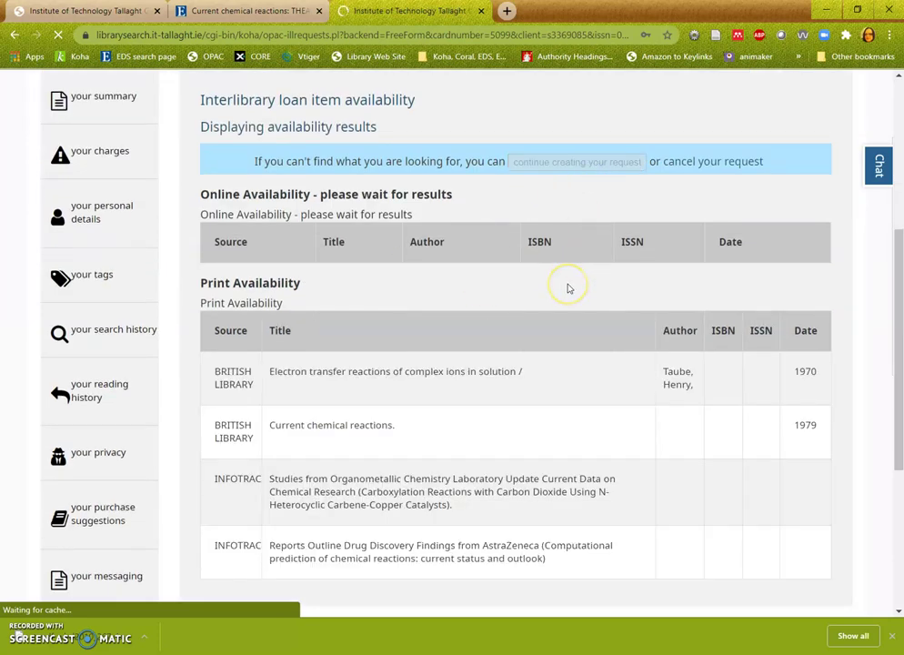